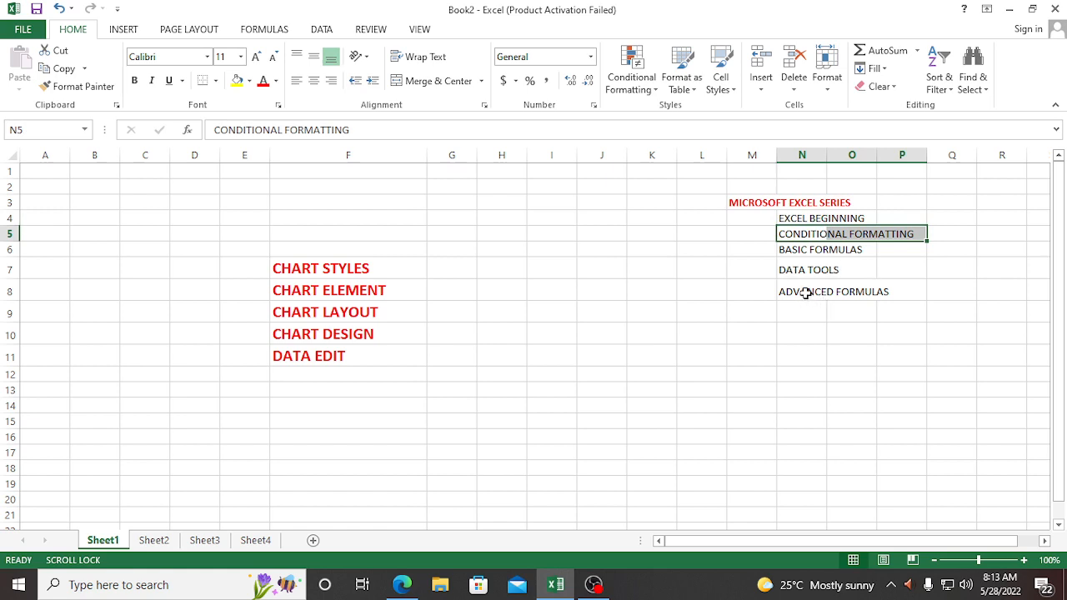
{"action": "left_click", "coordinate": [807, 292]}
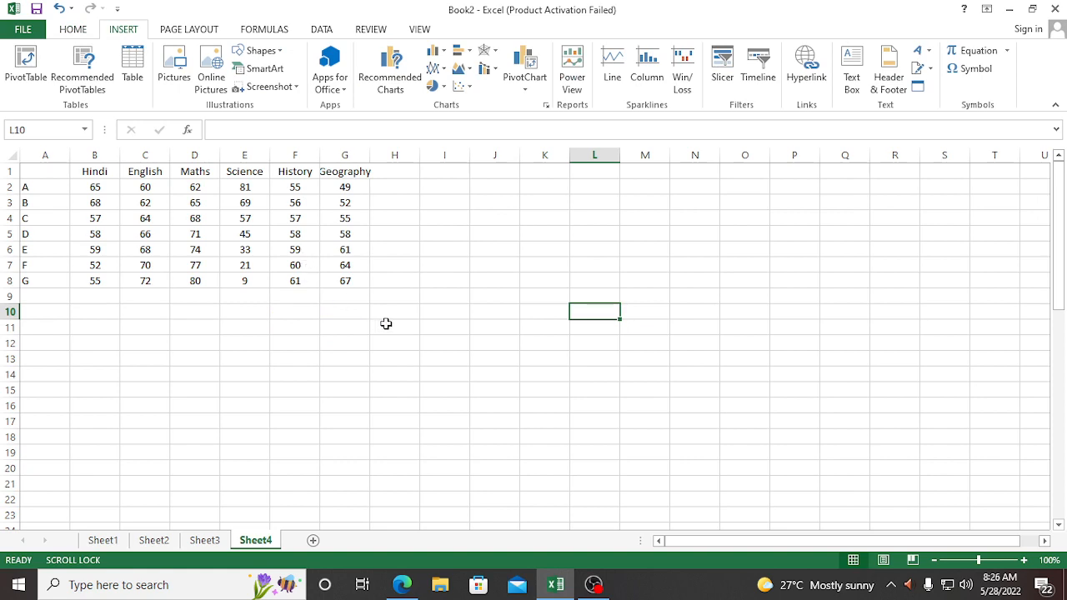
- Select the marks table A1:G8 on Sheet4 and open the full Insert Chart dialog for it
{"action": "left_click_drag", "start_coordinate": [45, 172], "coordinate": [346, 276]}
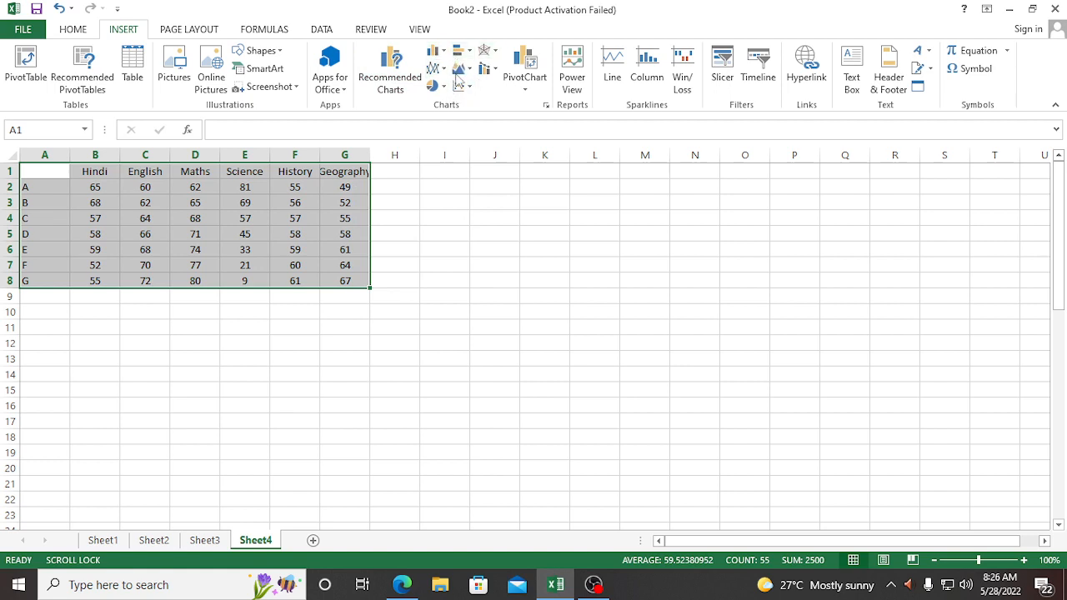
{"action": "left_click", "coordinate": [546, 106]}
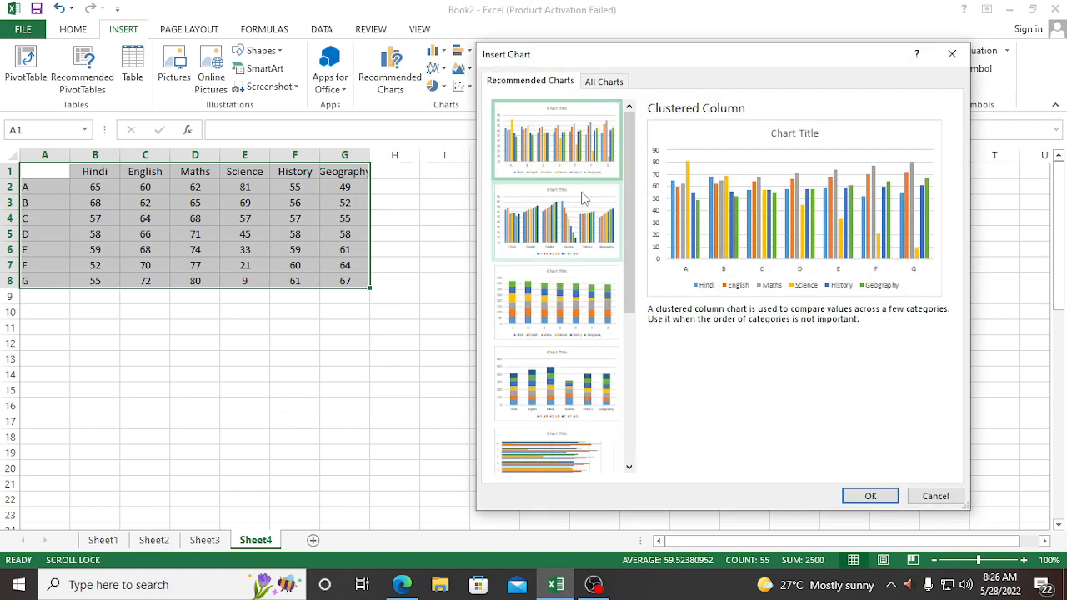
{"action": "left_click_drag", "start_coordinate": [634, 63], "coordinate": [574, 48]}
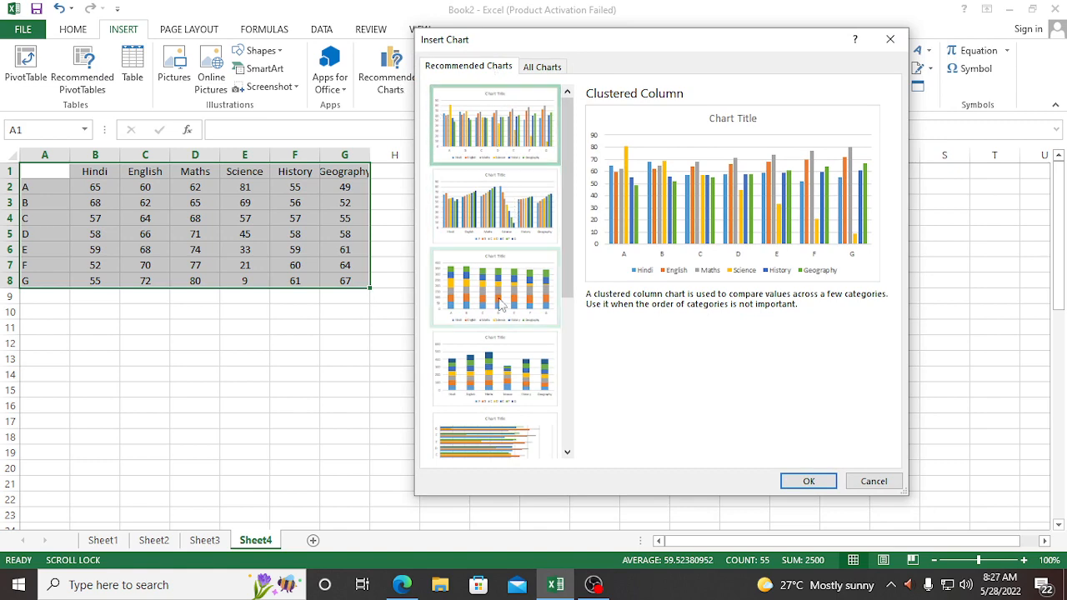
- Preview the recommended charts for the marks data, including the column, stacked column, bar and scatter suggestions
{"action": "scroll", "coordinate": [511, 290], "scroll_direction": "down", "scroll_amount": 3}
{"action": "scroll", "coordinate": [510, 290], "scroll_direction": "up", "scroll_amount": 3}
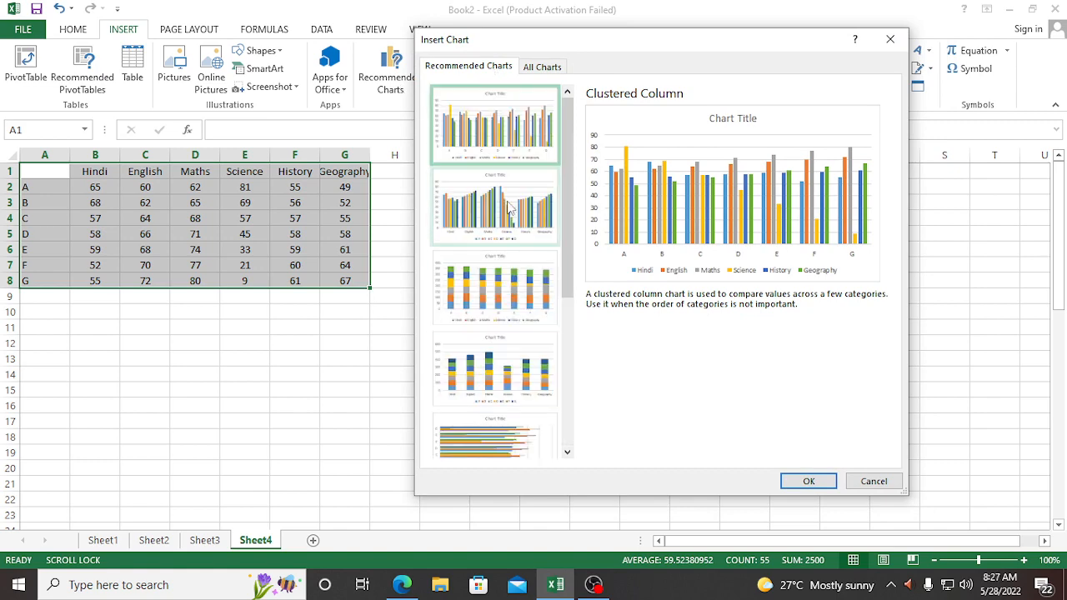
{"action": "scroll", "coordinate": [510, 292], "scroll_direction": "down", "scroll_amount": 2}
{"action": "scroll", "coordinate": [504, 269], "scroll_direction": "up", "scroll_amount": 2}
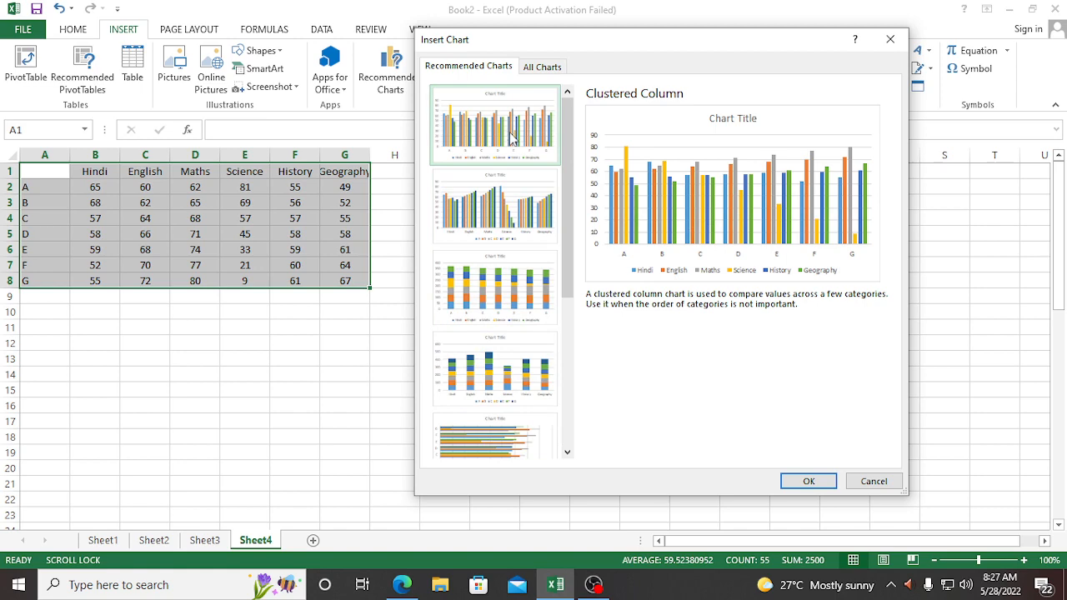
{"action": "left_click", "coordinate": [505, 215]}
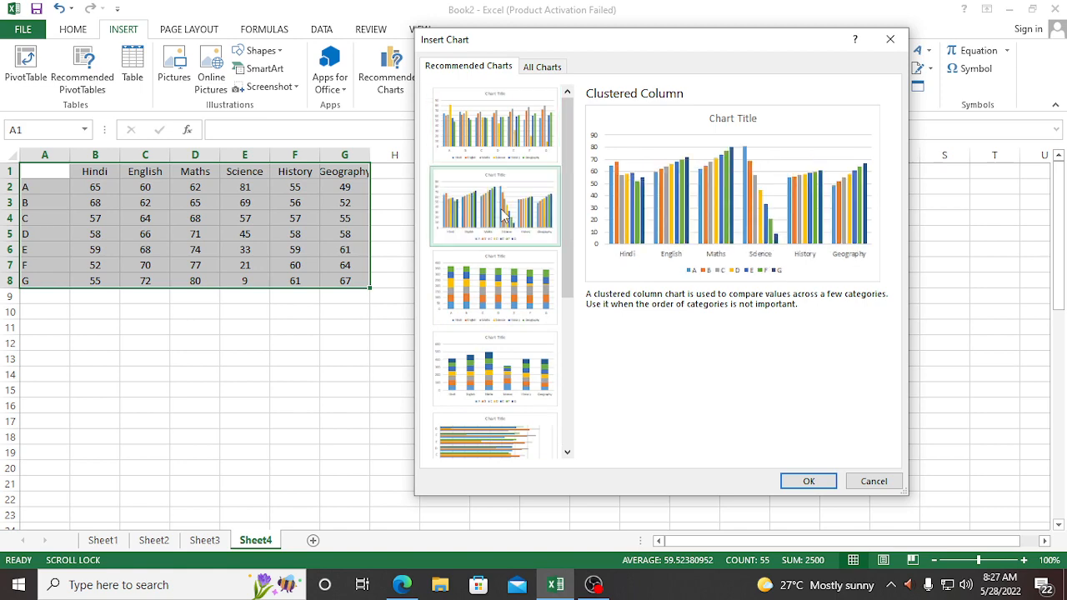
{"action": "left_click", "coordinate": [494, 286]}
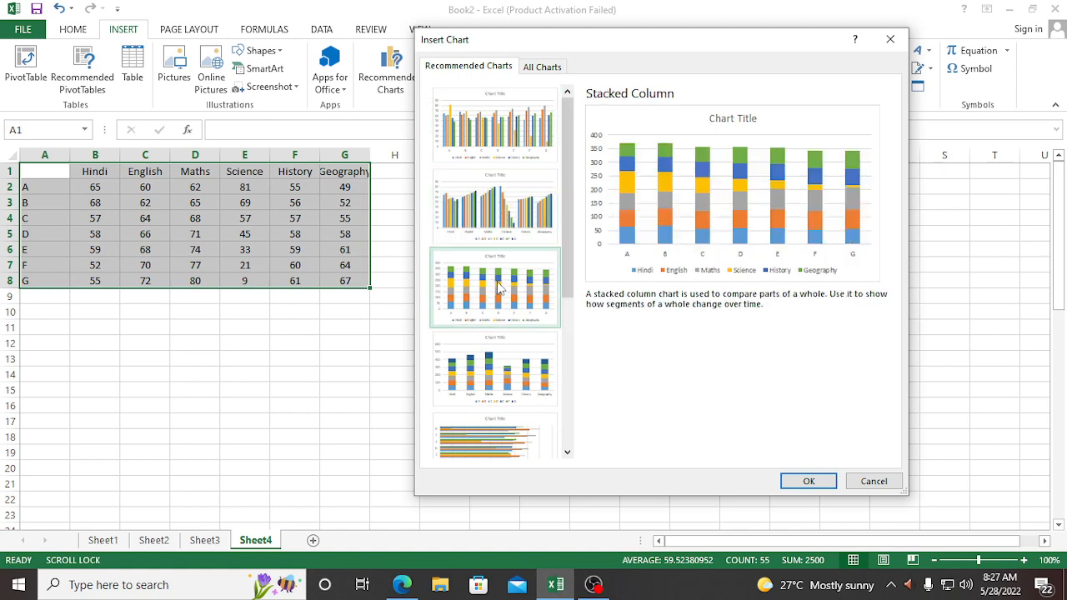
{"action": "scroll", "coordinate": [494, 288], "scroll_direction": "down", "scroll_amount": 3}
{"action": "left_click", "coordinate": [495, 263]}
{"action": "left_click", "coordinate": [493, 339]}
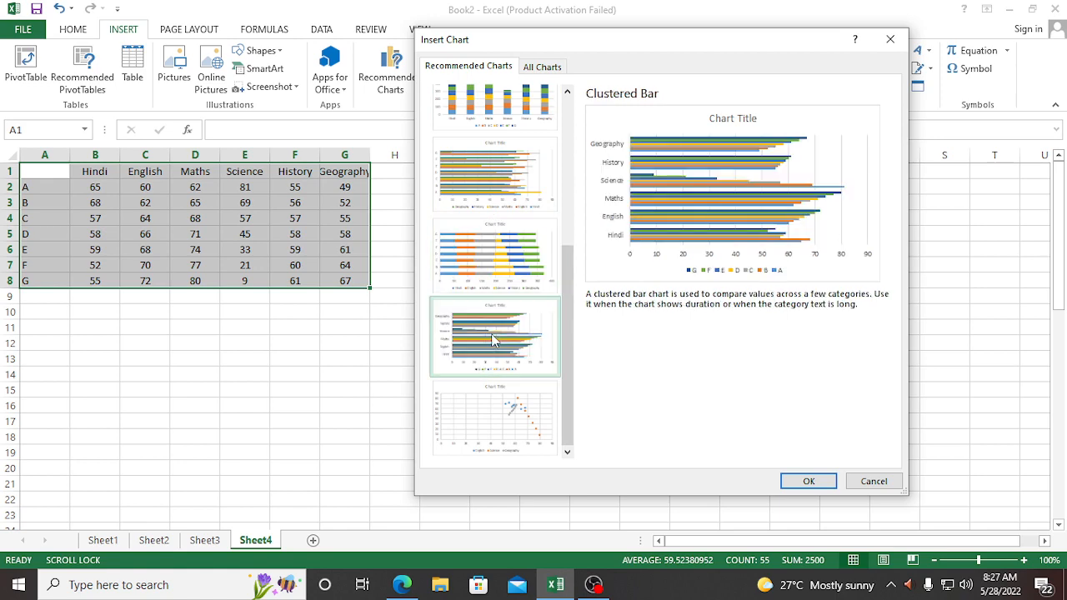
{"action": "left_click", "coordinate": [513, 392]}
{"action": "scroll", "coordinate": [493, 283], "scroll_direction": "up", "scroll_amount": 3}
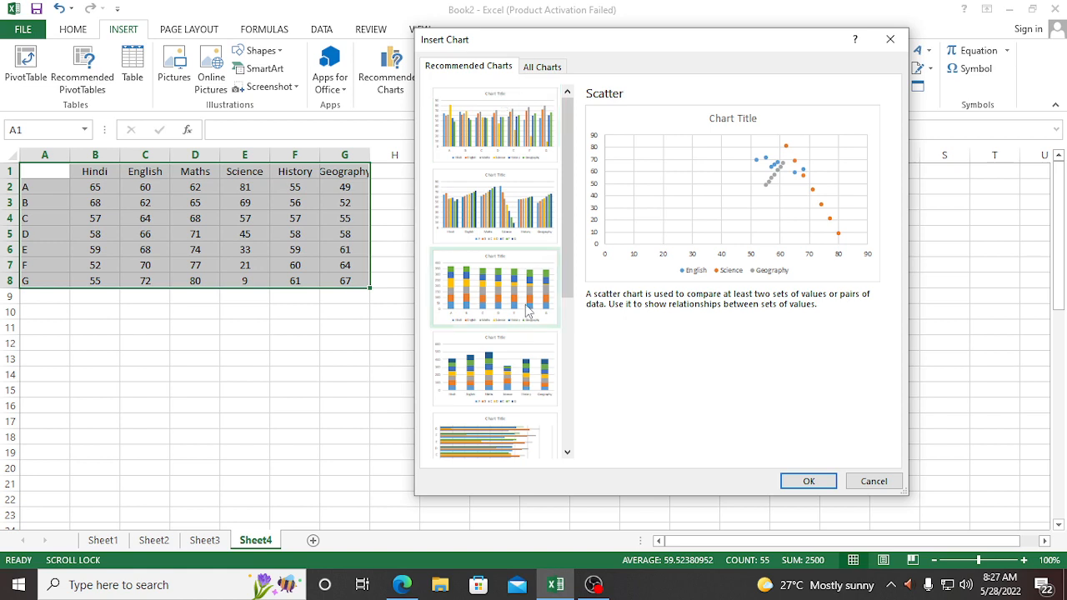
- Browse all chart types and preview the line subtypes, from Stacked Line and Line with Markers to 3-D Line
{"action": "left_click", "coordinate": [542, 71]}
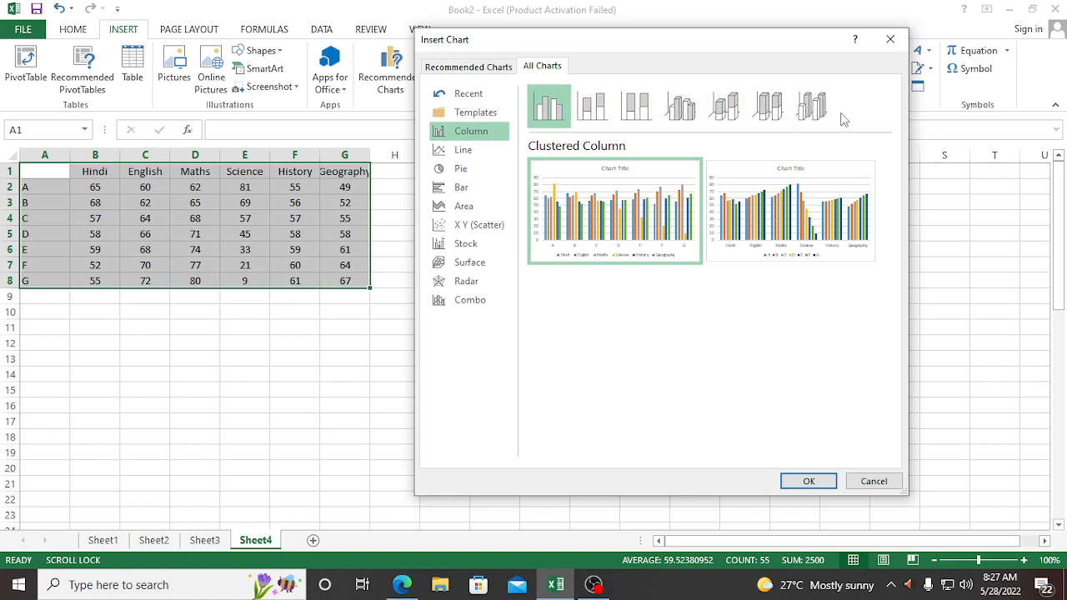
{"action": "left_click", "coordinate": [478, 157]}
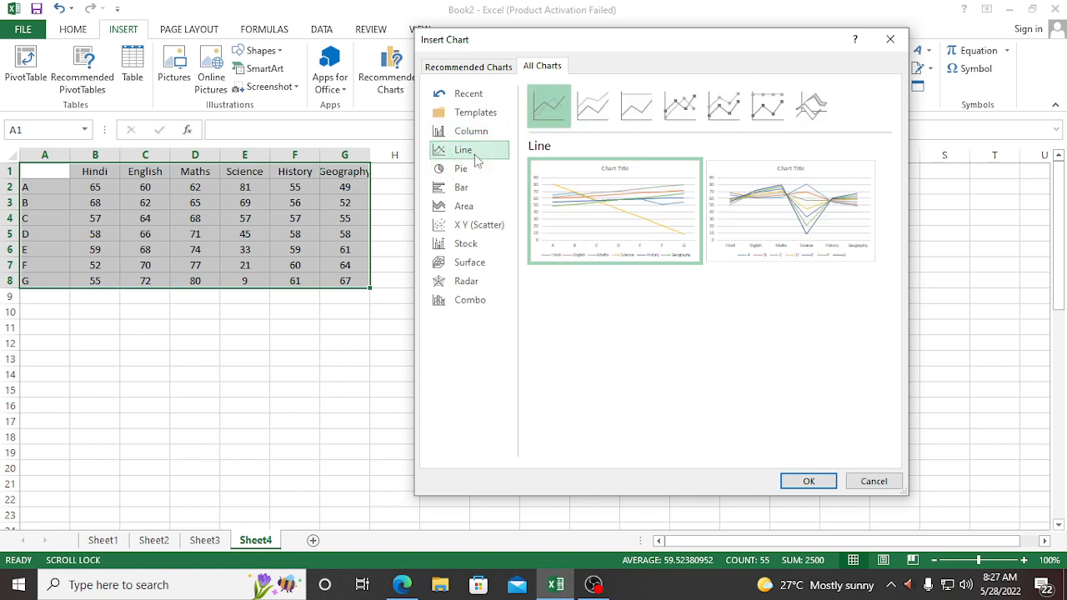
{"action": "left_click", "coordinate": [593, 110]}
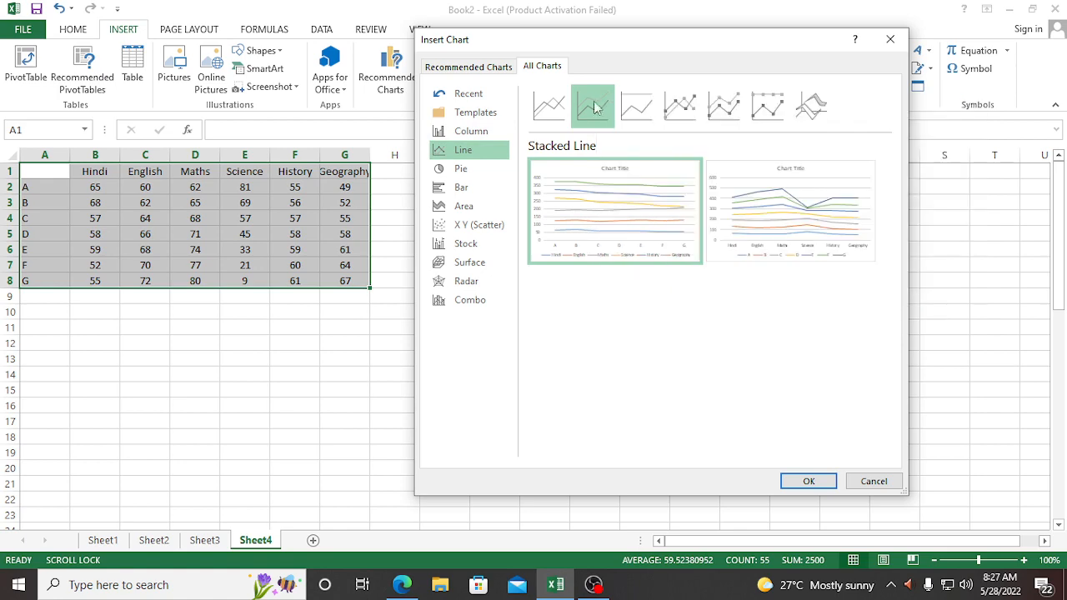
{"action": "left_click", "coordinate": [636, 105]}
{"action": "left_click", "coordinate": [681, 102]}
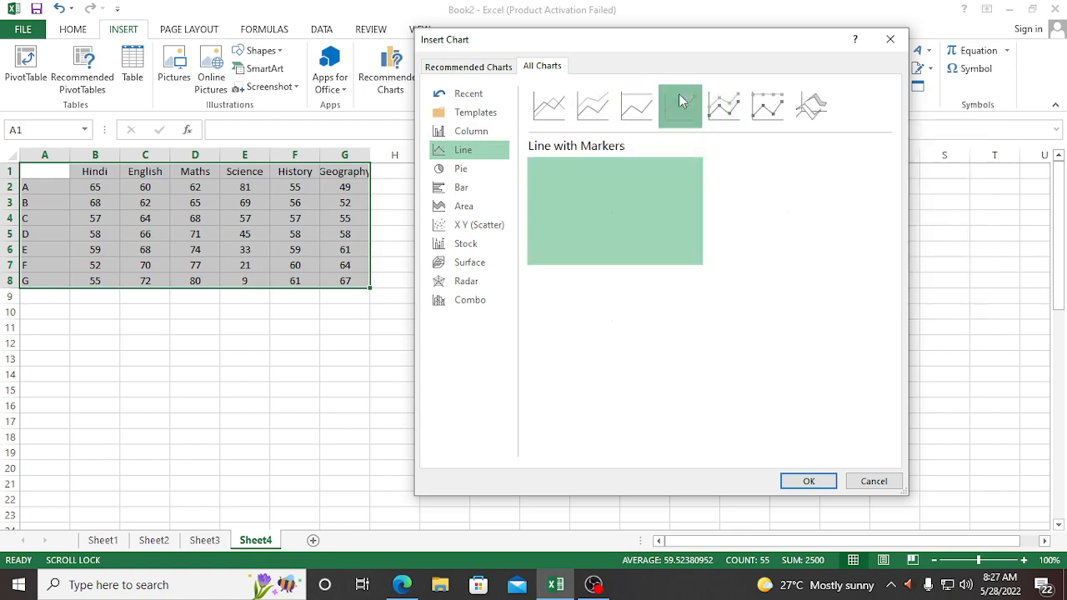
{"action": "mouse_move", "coordinate": [622, 200]}
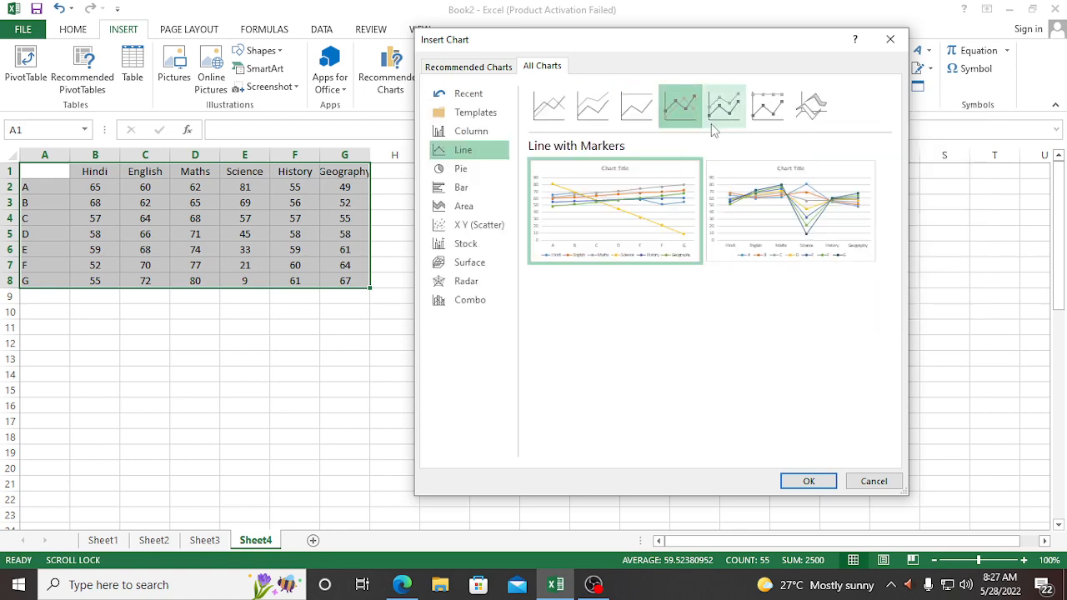
{"action": "left_click", "coordinate": [716, 116]}
{"action": "mouse_move", "coordinate": [759, 213]}
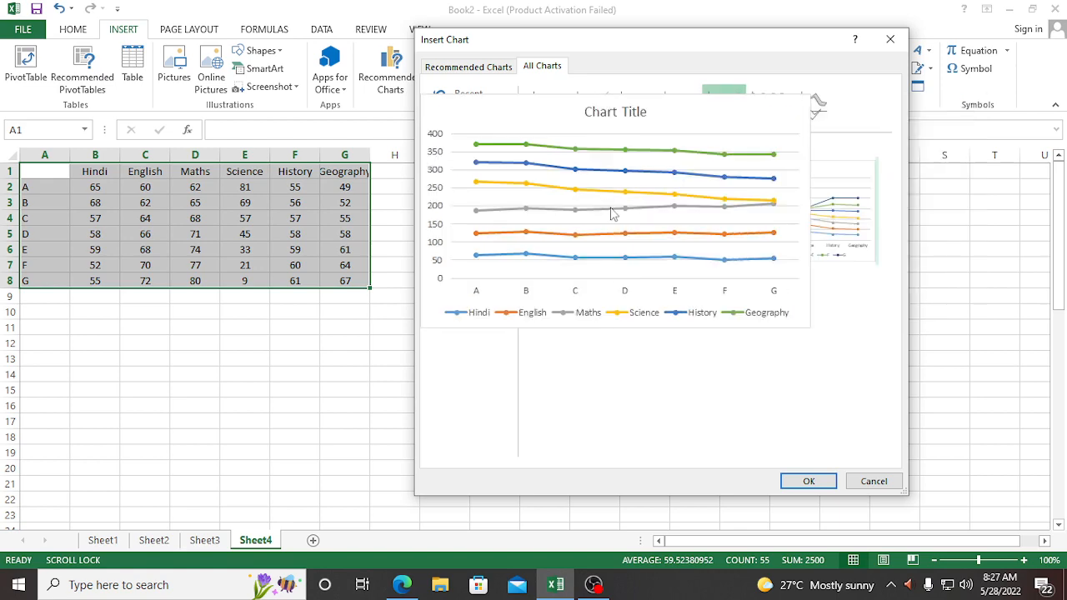
{"action": "left_click", "coordinate": [807, 115]}
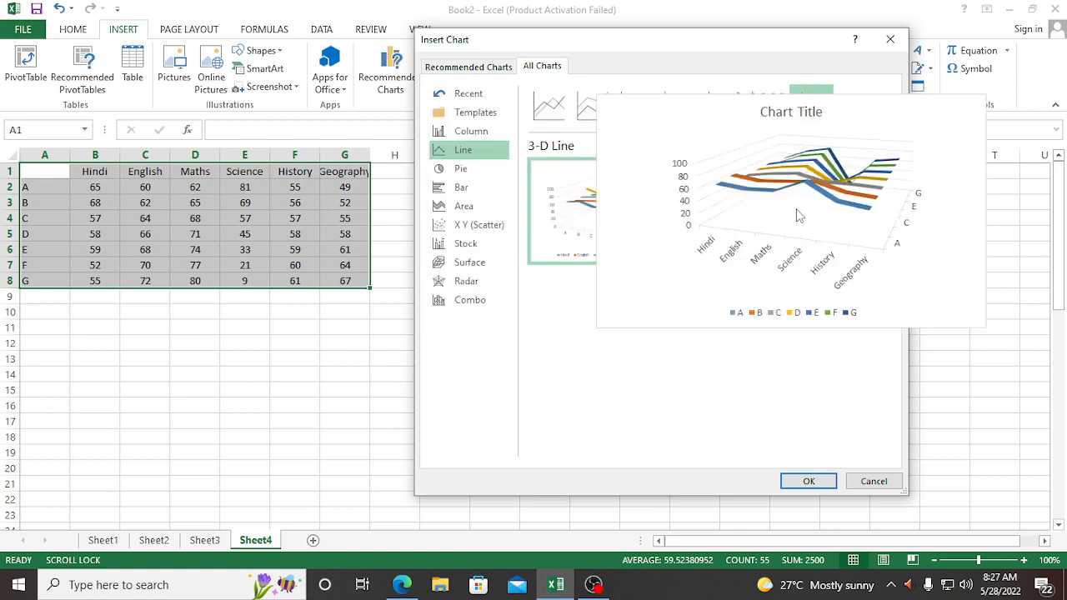
- Preview the pie charts and the bar subtypes 3-D 100% Stacked Bar and 3-D Clustered Bar
{"action": "left_click", "coordinate": [464, 170]}
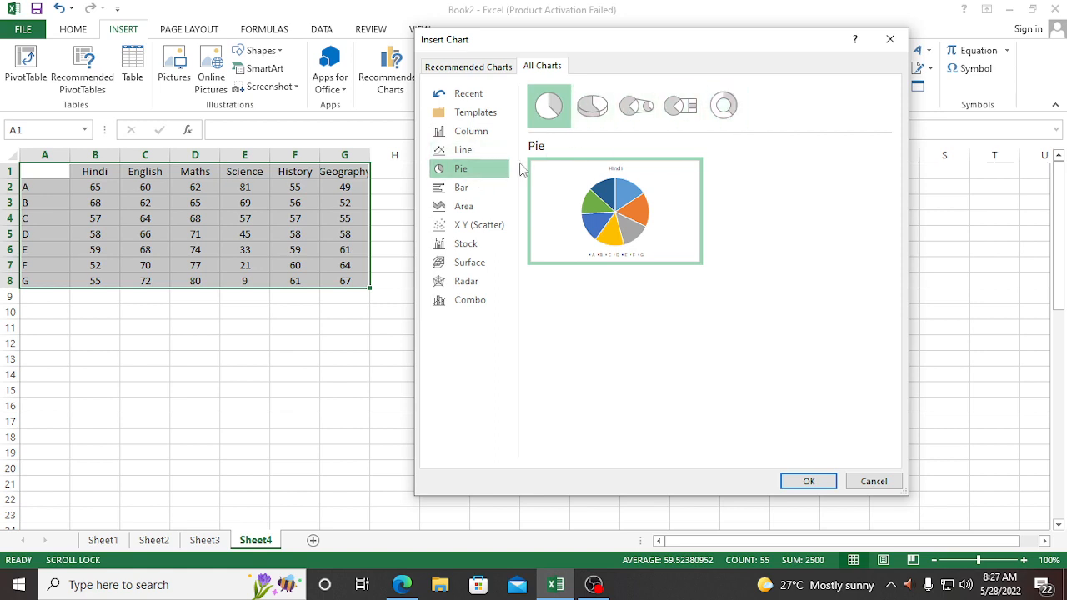
{"action": "left_click", "coordinate": [476, 192]}
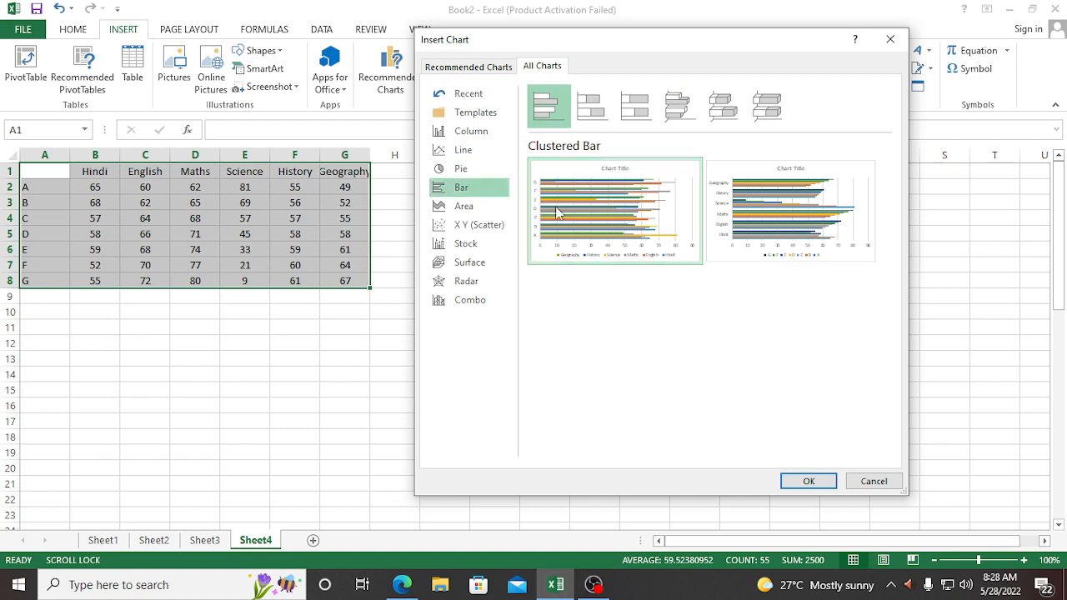
{"action": "left_click", "coordinate": [772, 115]}
{"action": "mouse_move", "coordinate": [644, 215]}
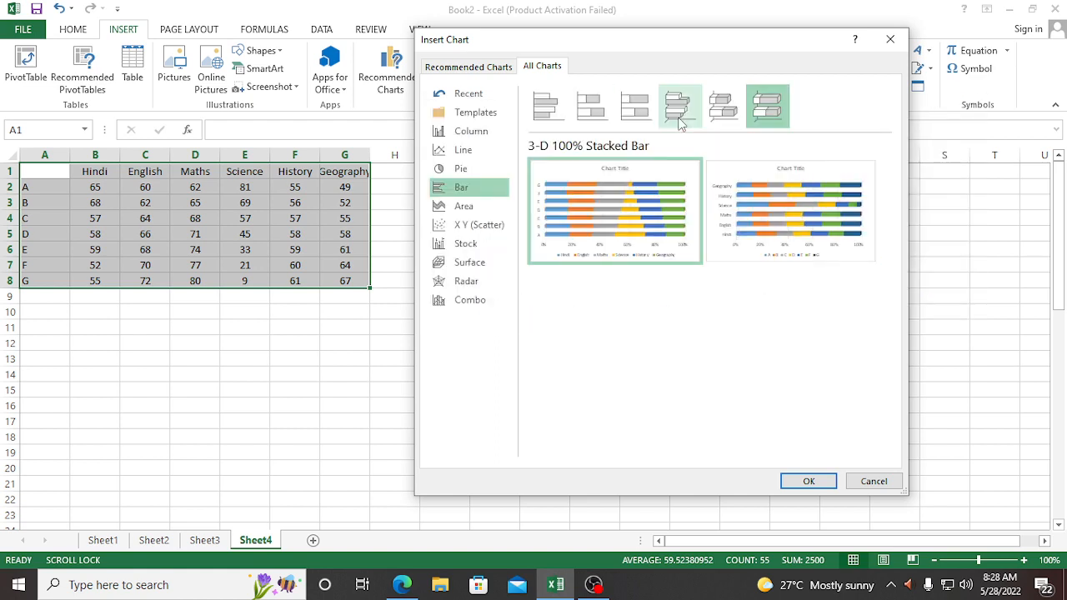
{"action": "left_click", "coordinate": [680, 105]}
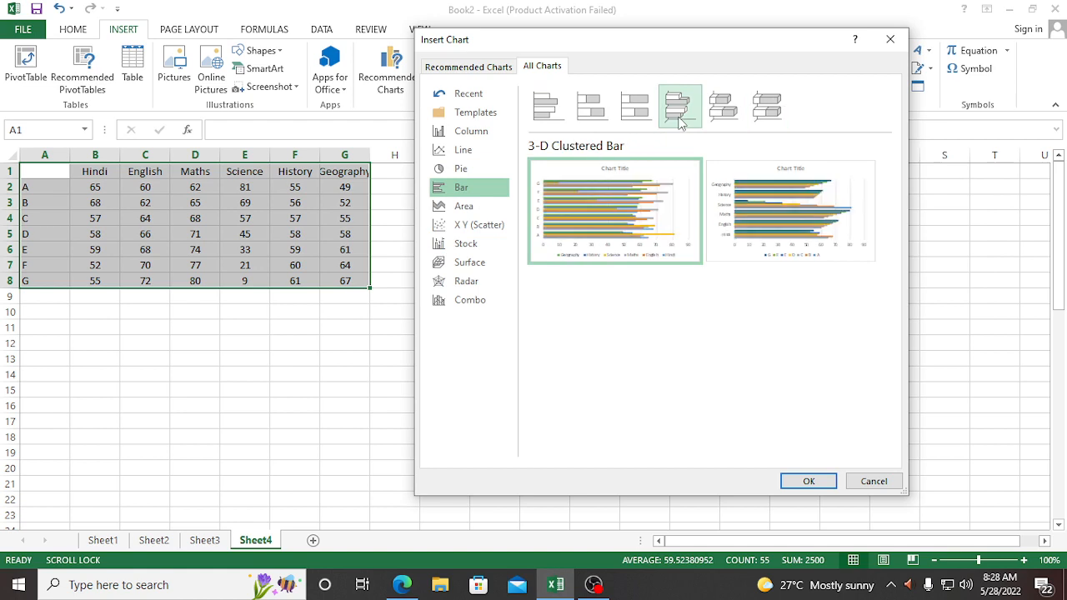
- Preview the area charts and examine the enlarged X Y (Scatter) variants of the marks data
{"action": "left_click", "coordinate": [465, 207]}
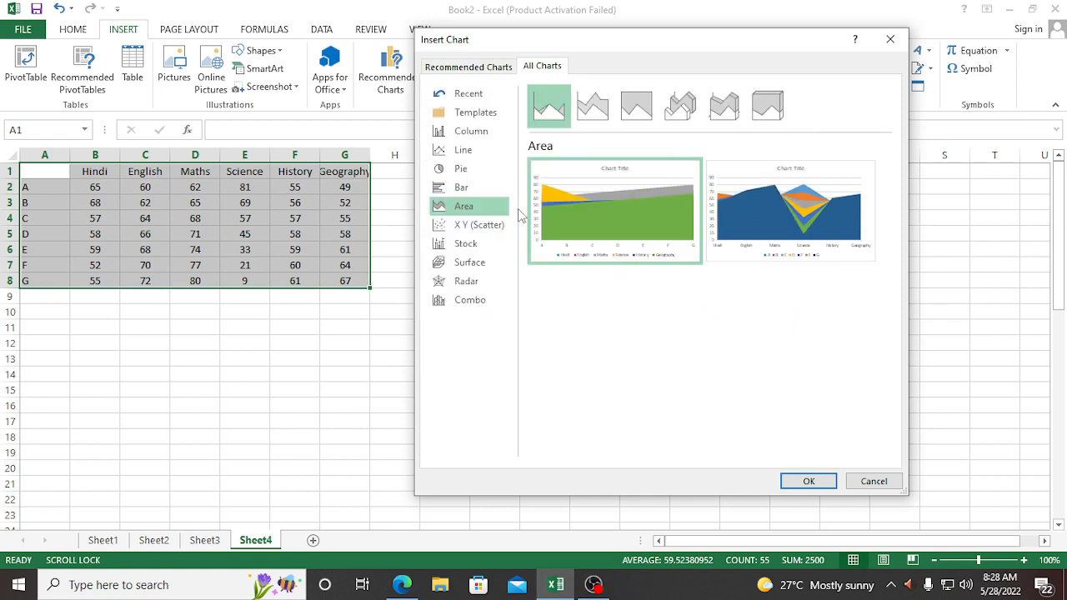
{"action": "left_click", "coordinate": [468, 225]}
{"action": "mouse_move", "coordinate": [587, 234]}
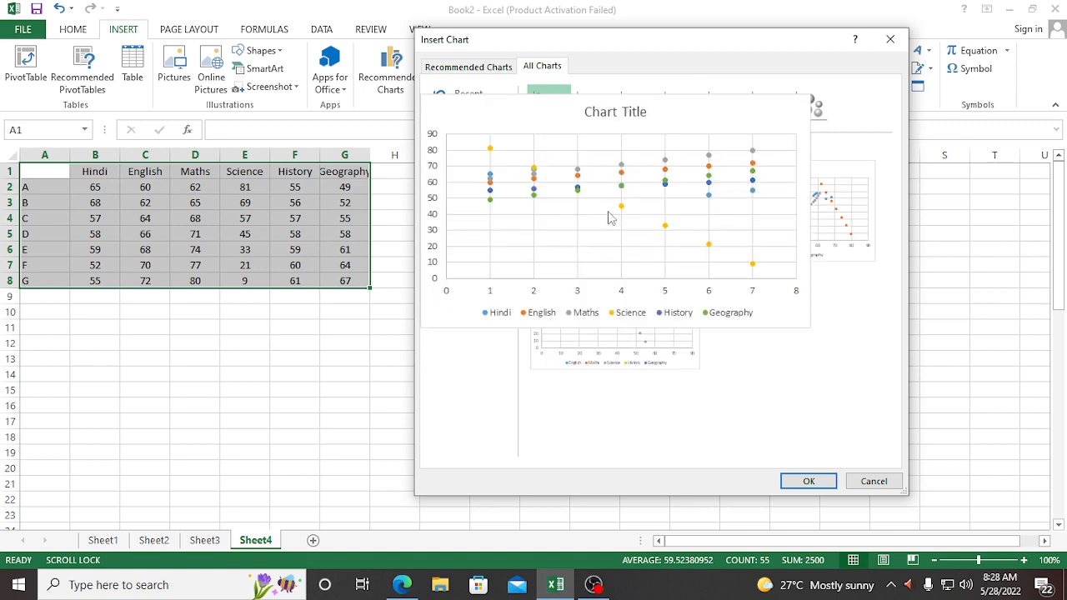
{"action": "mouse_move", "coordinate": [662, 312]}
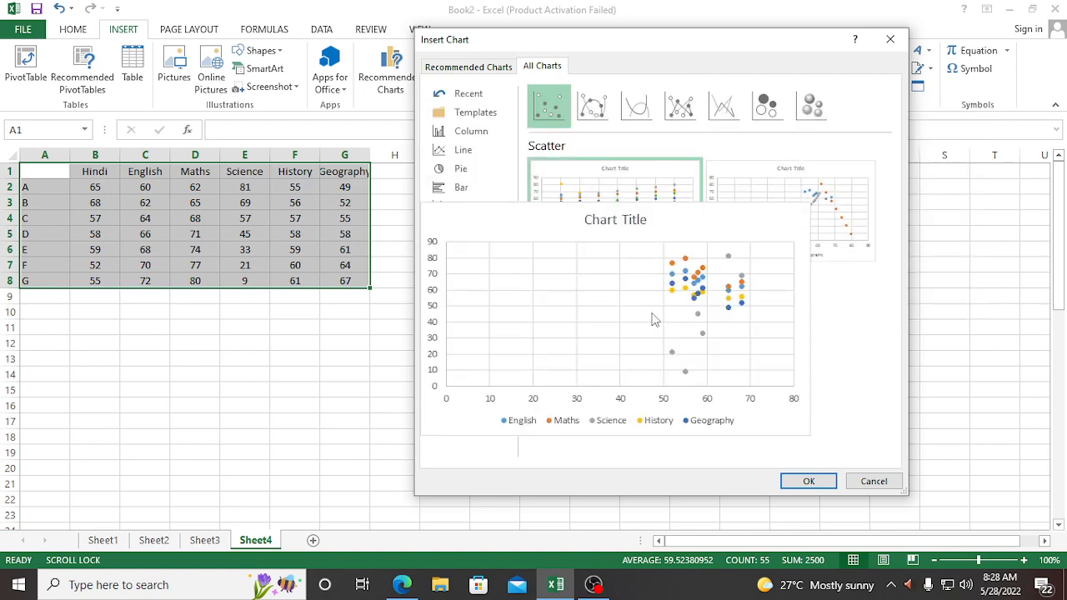
{"action": "mouse_move", "coordinate": [615, 217]}
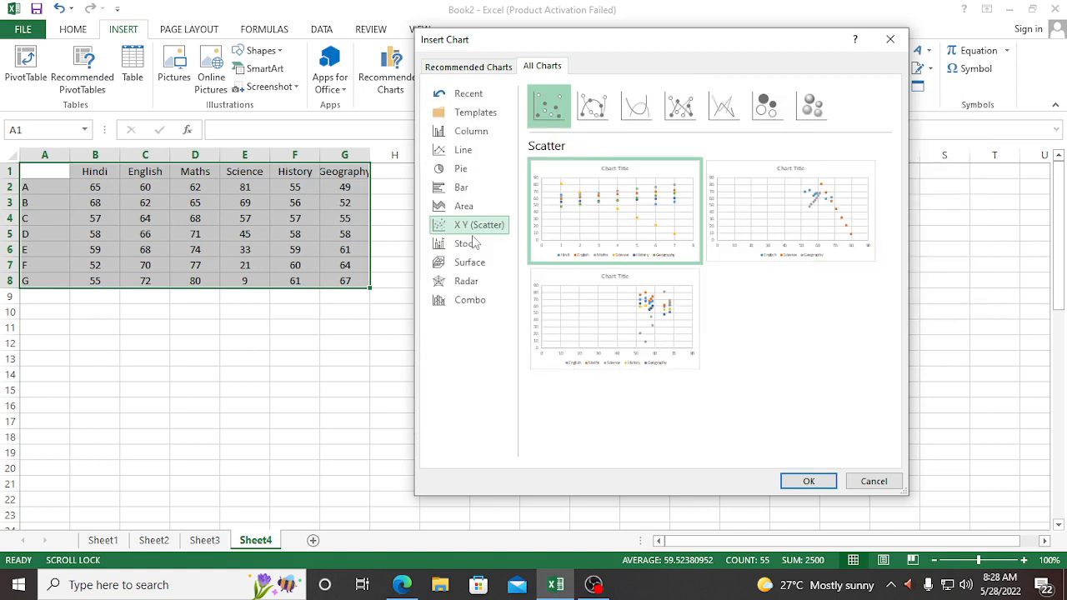
- Examine the stock, surface, radar and combo chart types, comparing both radar variants enlarged
{"action": "left_click", "coordinate": [469, 246]}
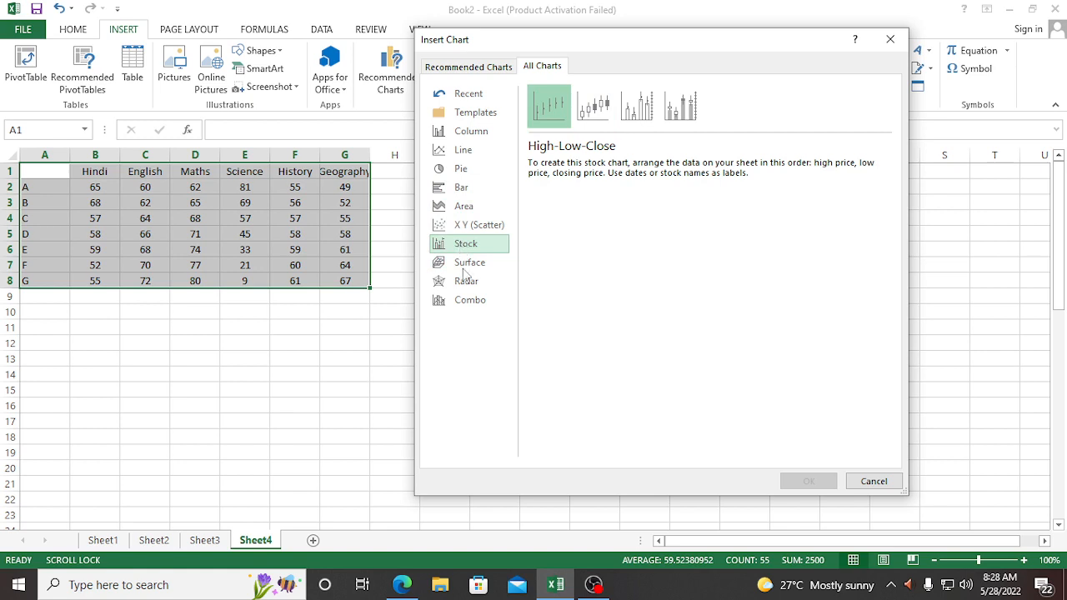
{"action": "left_click", "coordinate": [464, 265]}
{"action": "mouse_move", "coordinate": [584, 248]}
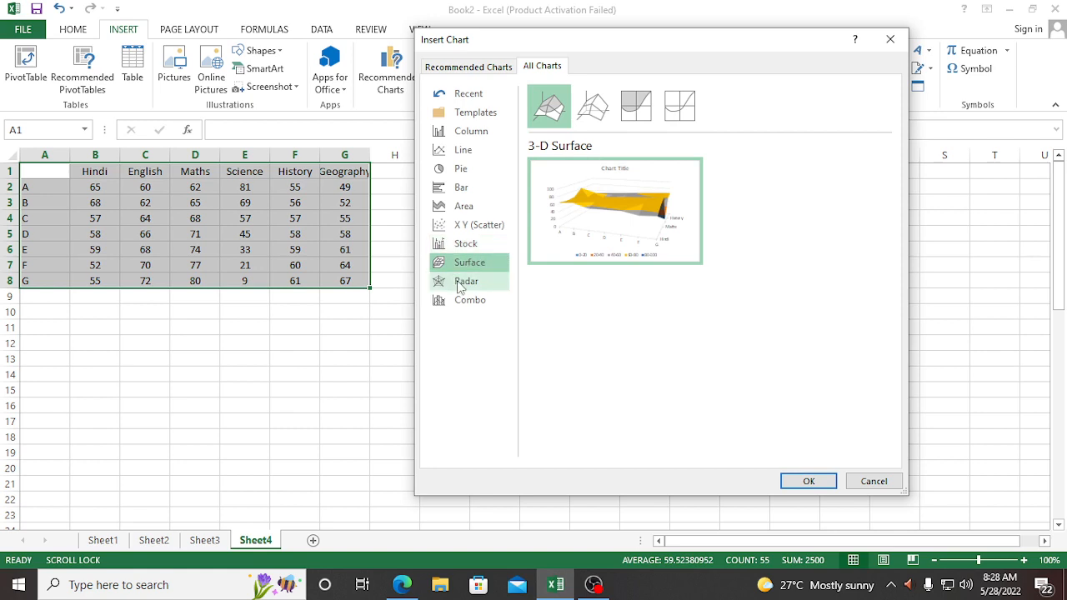
{"action": "left_click", "coordinate": [472, 283]}
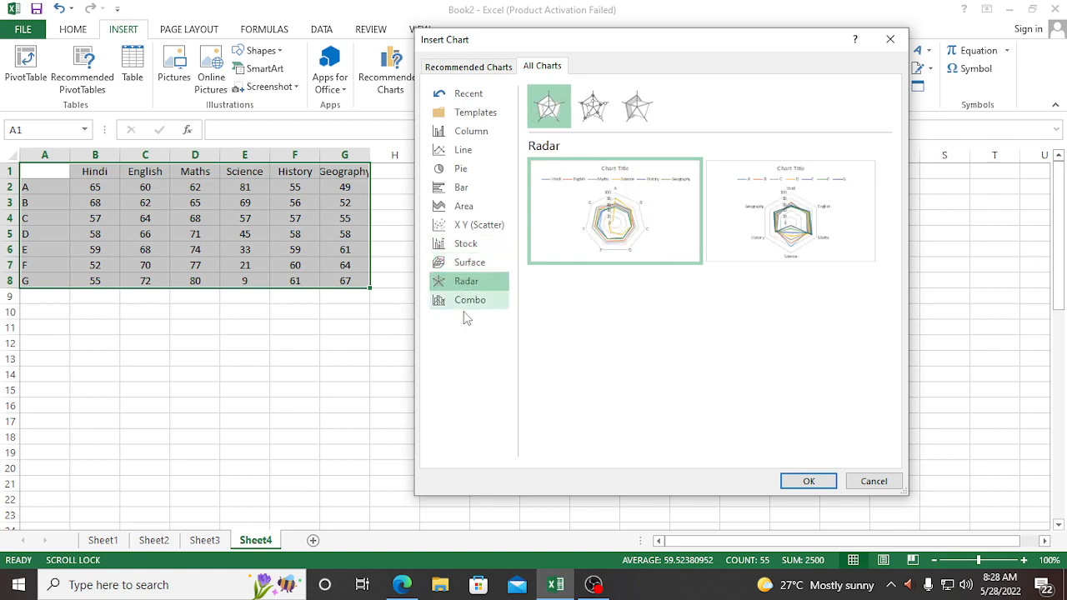
{"action": "mouse_move", "coordinate": [566, 251]}
{"action": "mouse_move", "coordinate": [823, 222]}
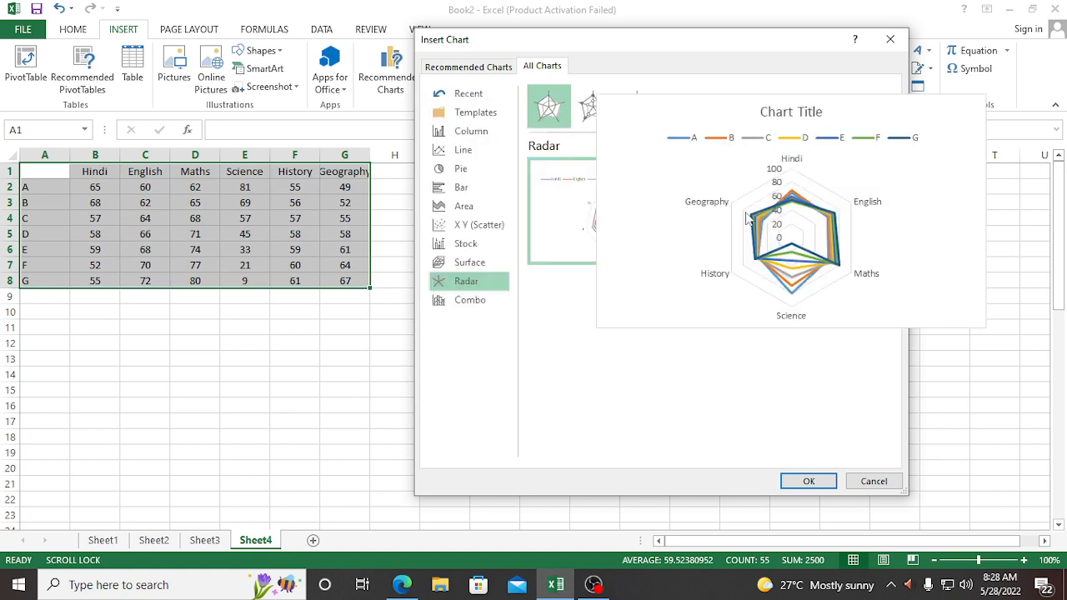
{"action": "mouse_move", "coordinate": [609, 213]}
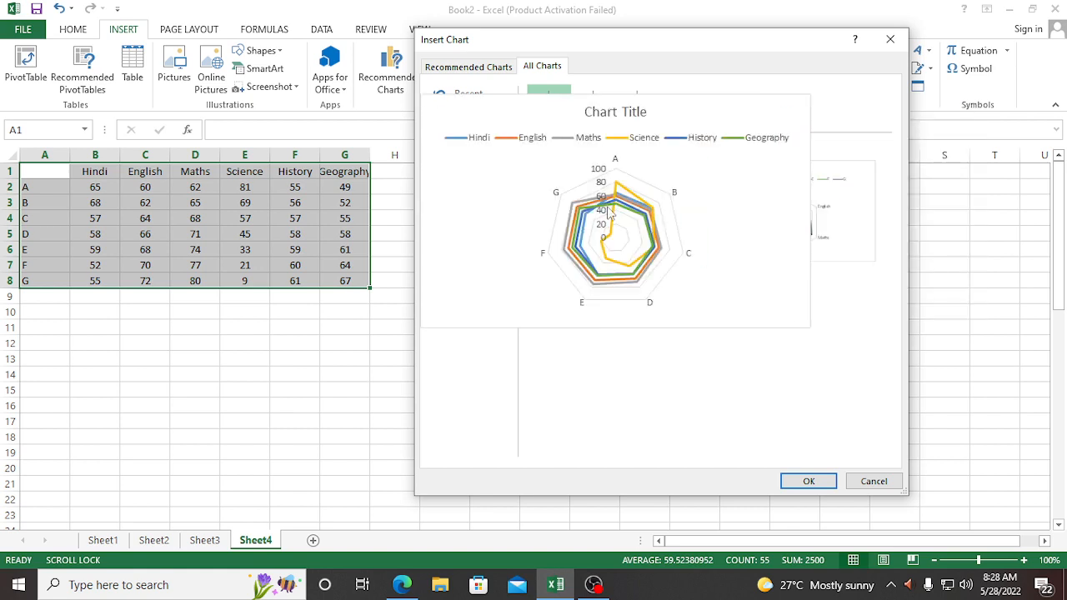
{"action": "mouse_move", "coordinate": [753, 213]}
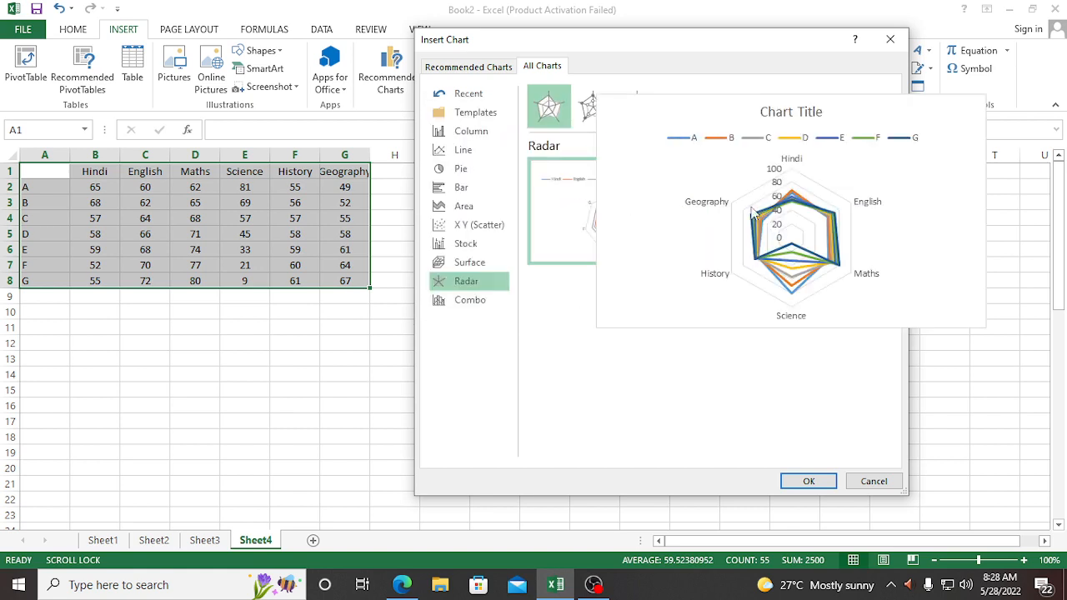
{"action": "left_click", "coordinate": [471, 302]}
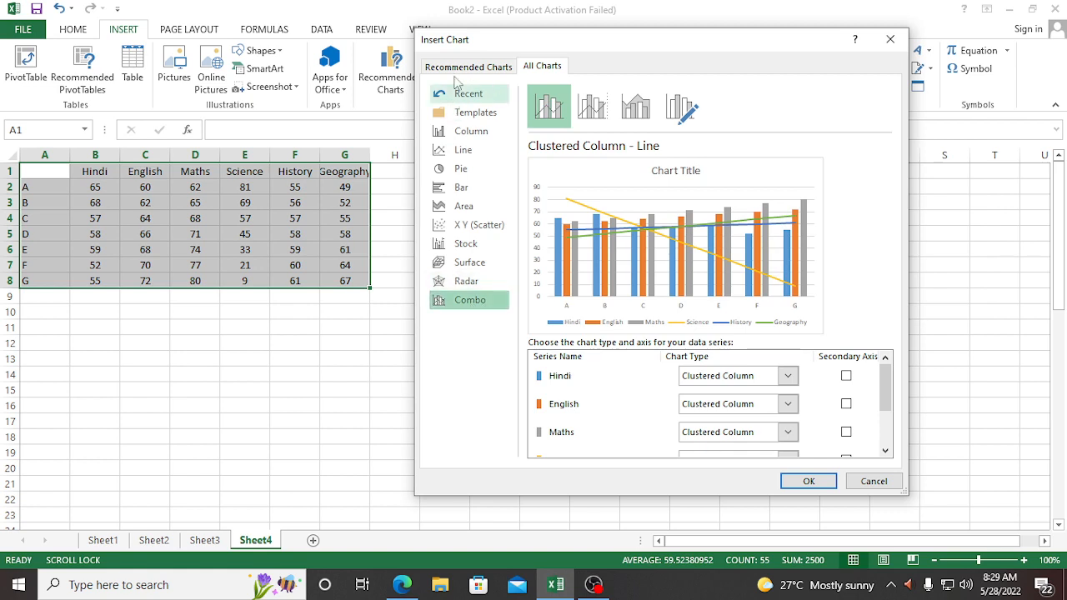
- Insert a 3-D Column chart of the marks table, using the variant with subjects along the horizontal axis and students as series
{"action": "left_click", "coordinate": [478, 134]}
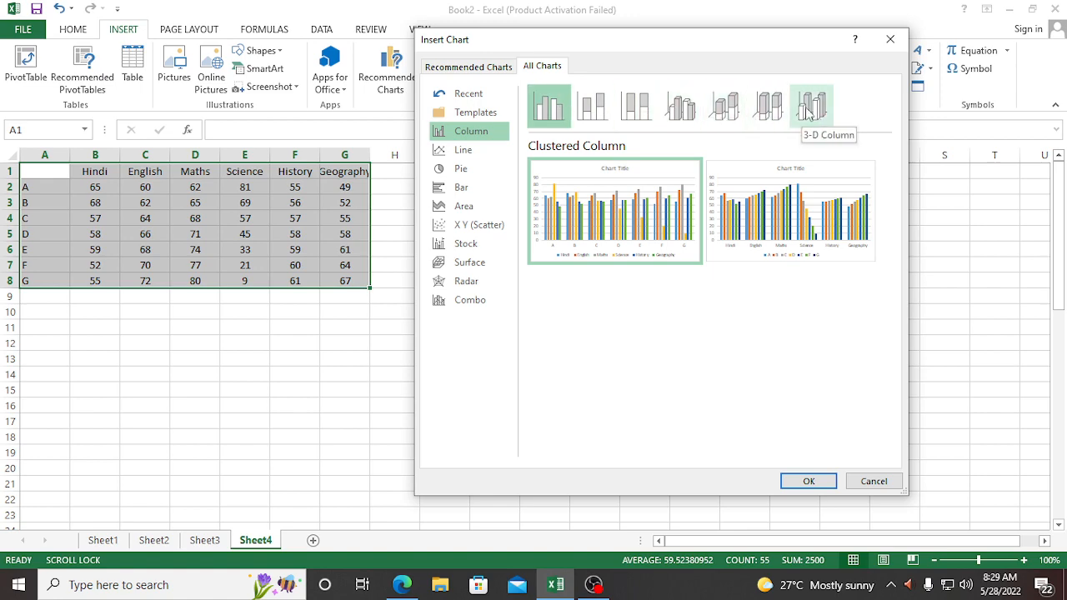
{"action": "mouse_move", "coordinate": [663, 214]}
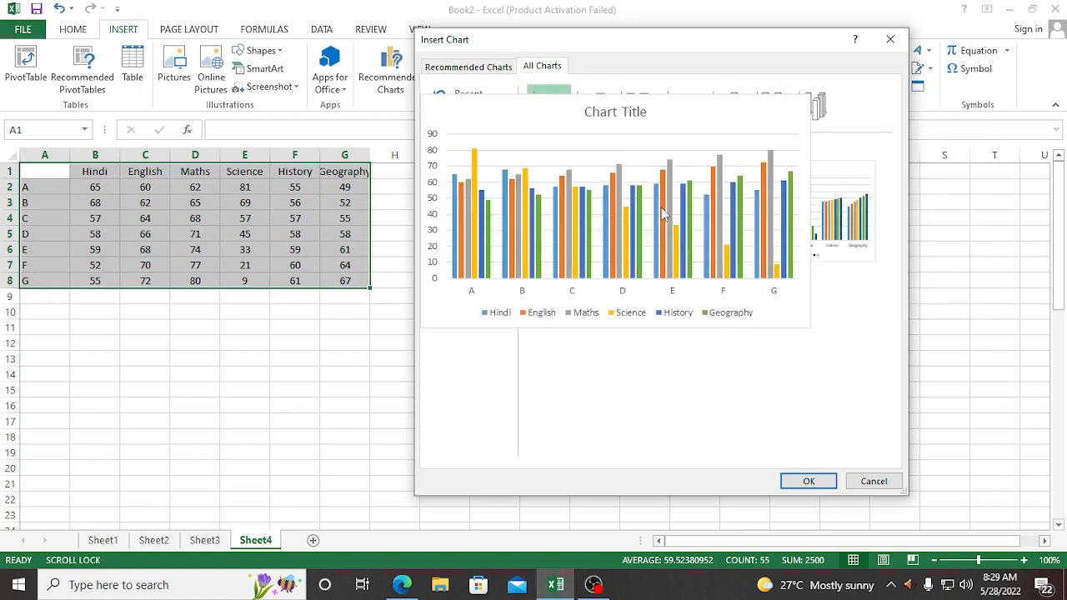
{"action": "left_click", "coordinate": [810, 106]}
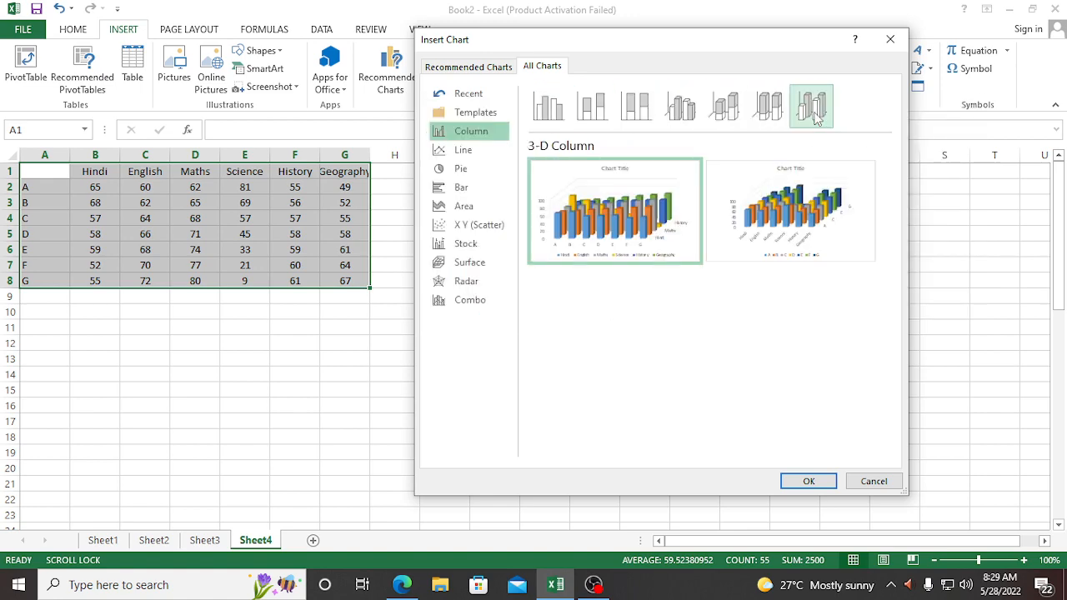
{"action": "mouse_move", "coordinate": [786, 216]}
{"action": "mouse_move", "coordinate": [640, 230]}
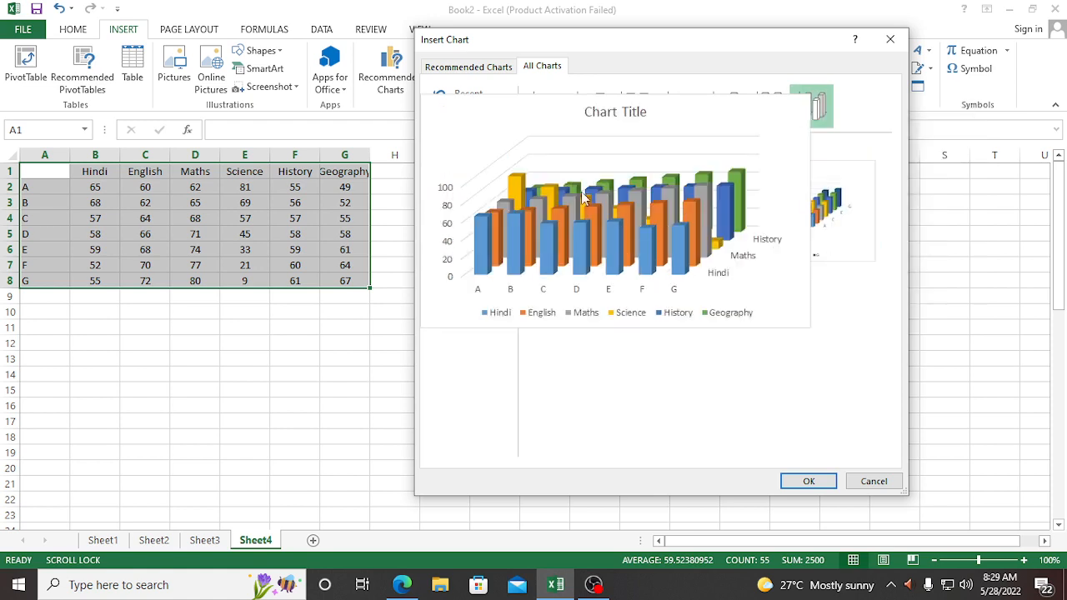
{"action": "mouse_move", "coordinate": [871, 219]}
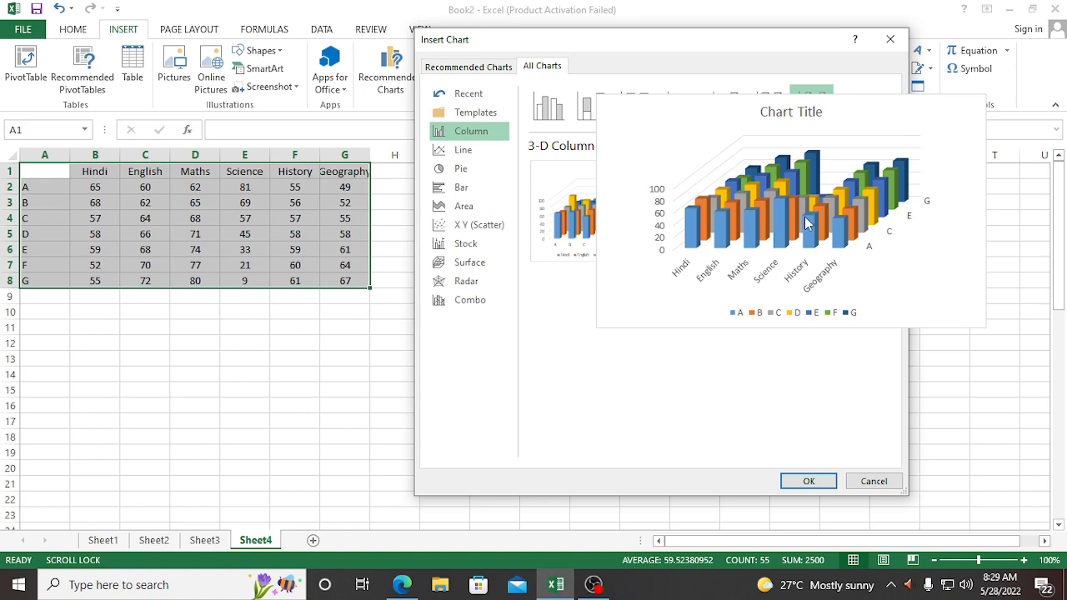
{"action": "left_click", "coordinate": [807, 479]}
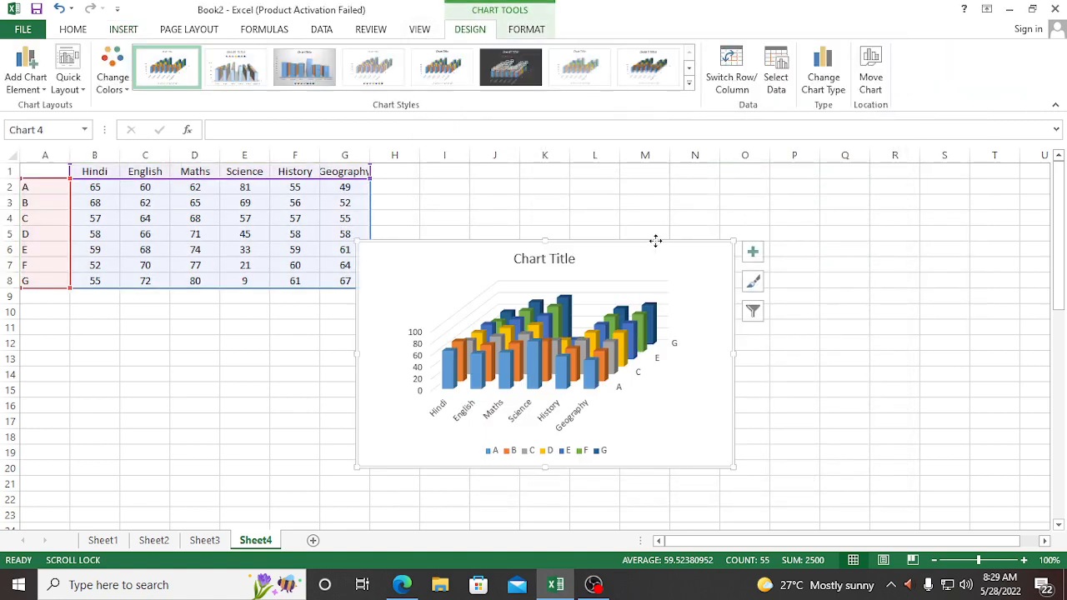
- Move the chart beside the marks table and enlarge it to span about columns J to S down to row 22
{"action": "mouse_move", "coordinate": [655, 241]}
{"action": "left_mouse_down"}
{"action": "mouse_move", "coordinate": [884, 191]}
{"action": "mouse_move", "coordinate": [863, 180]}
{"action": "left_mouse_up"}
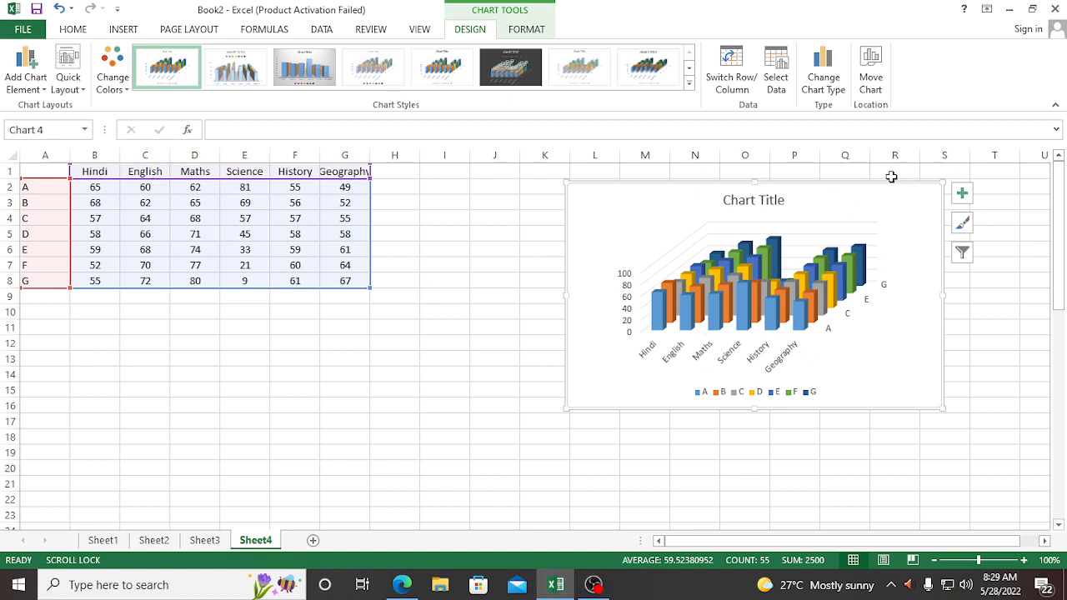
{"action": "left_click_drag", "start_coordinate": [884, 186], "coordinate": [786, 177]}
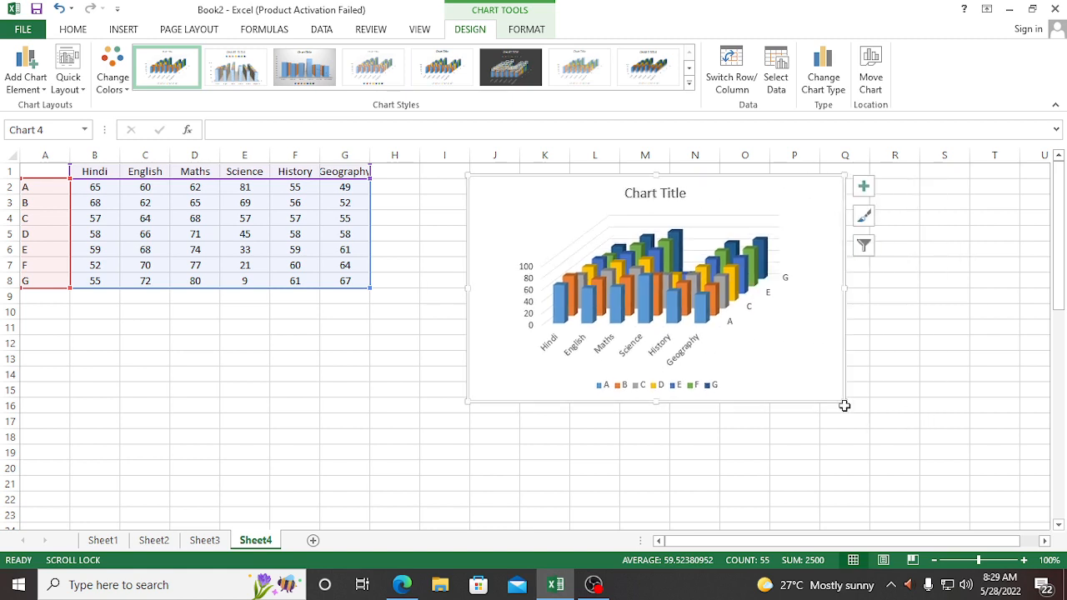
{"action": "left_click_drag", "start_coordinate": [844, 405], "coordinate": [967, 502]}
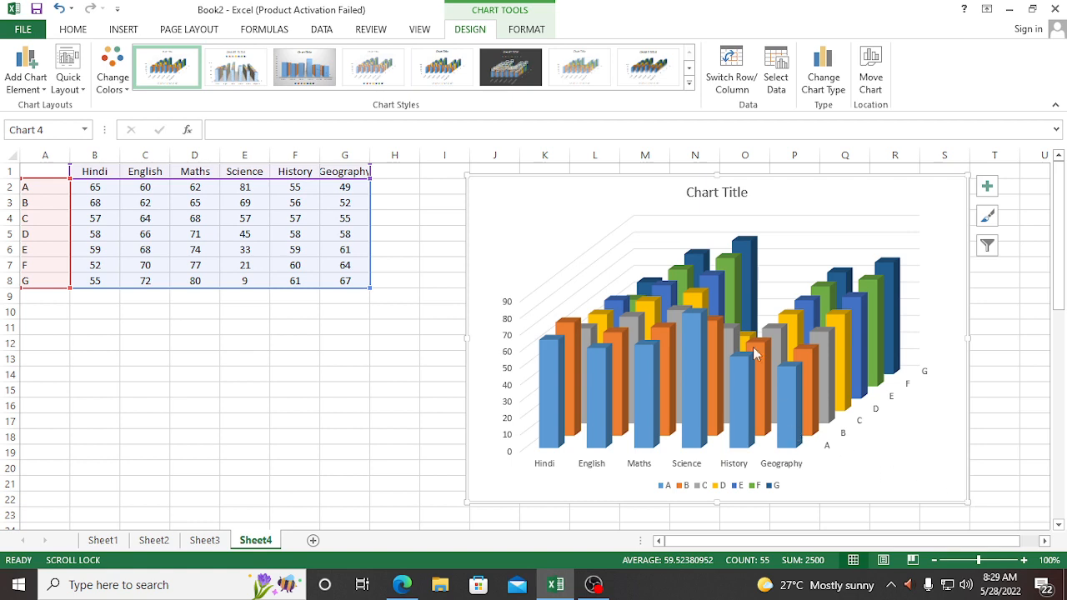
- Examine the chart's columns across the subjects and student series and compare them with the marks table
{"action": "mouse_move", "coordinate": [588, 338]}
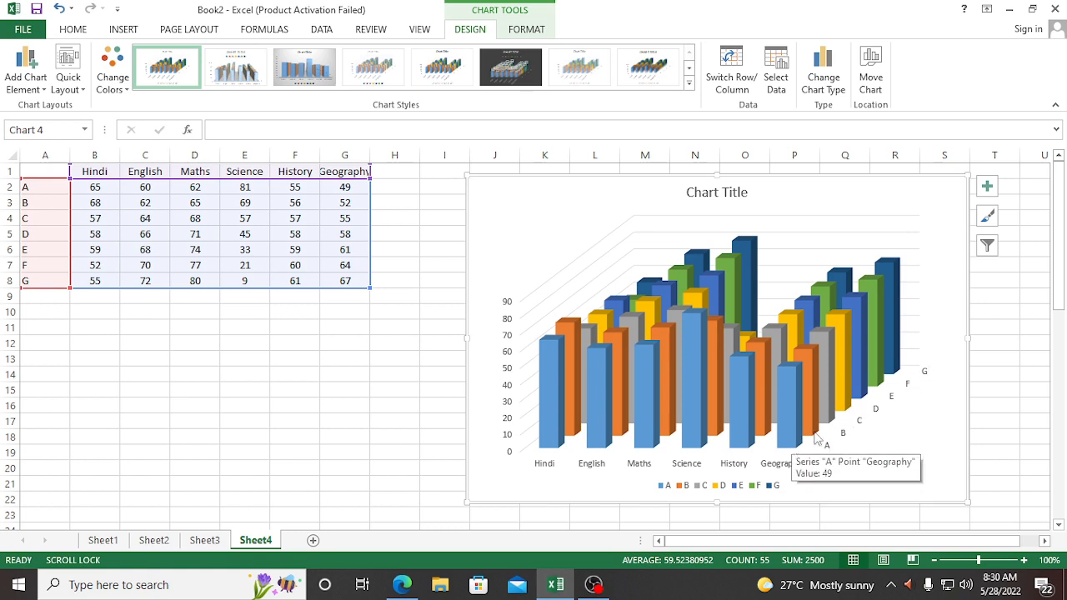
{"action": "mouse_move", "coordinate": [817, 435]}
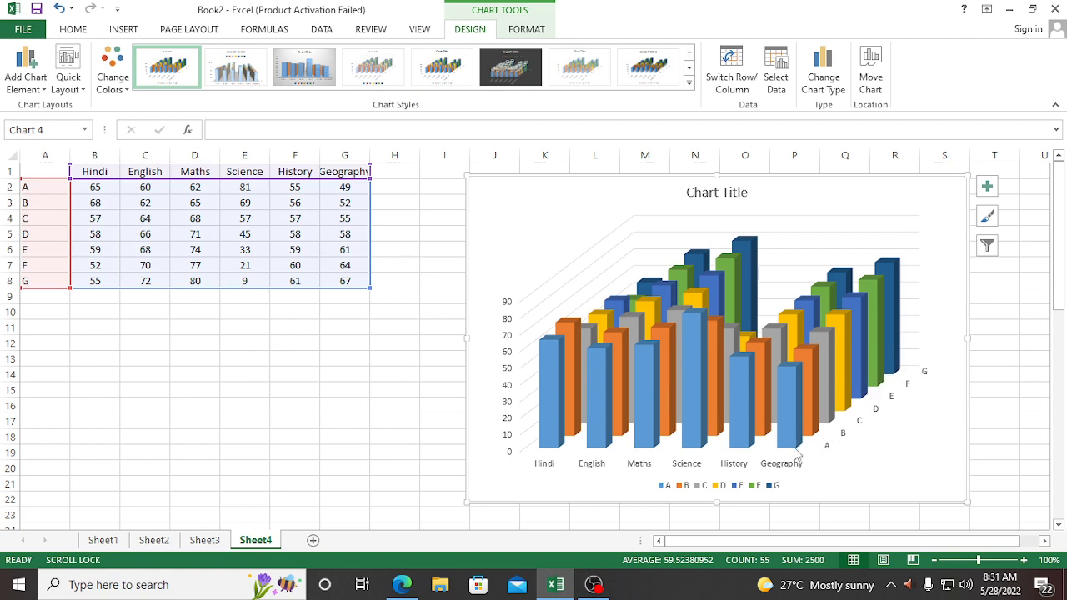
{"action": "mouse_move", "coordinate": [795, 453]}
{"action": "mouse_move", "coordinate": [752, 250]}
{"action": "mouse_move", "coordinate": [653, 315]}
{"action": "mouse_move", "coordinate": [696, 385]}
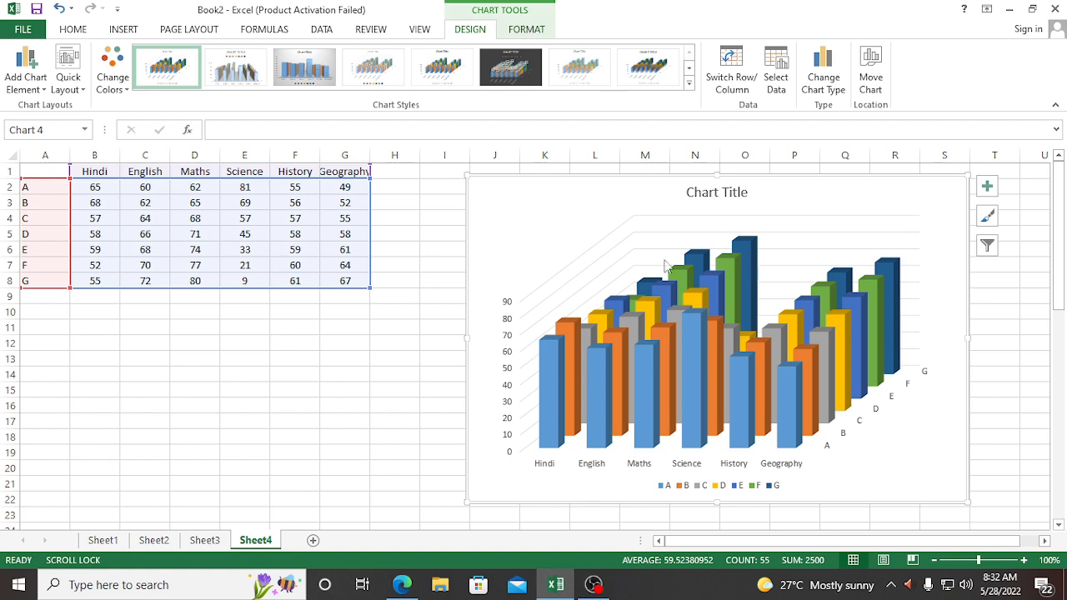
{"action": "mouse_move", "coordinate": [686, 283]}
- Review the axes, axis title, chart title and data label options available for the 3-D column chart
{"action": "left_click", "coordinate": [38, 86]}
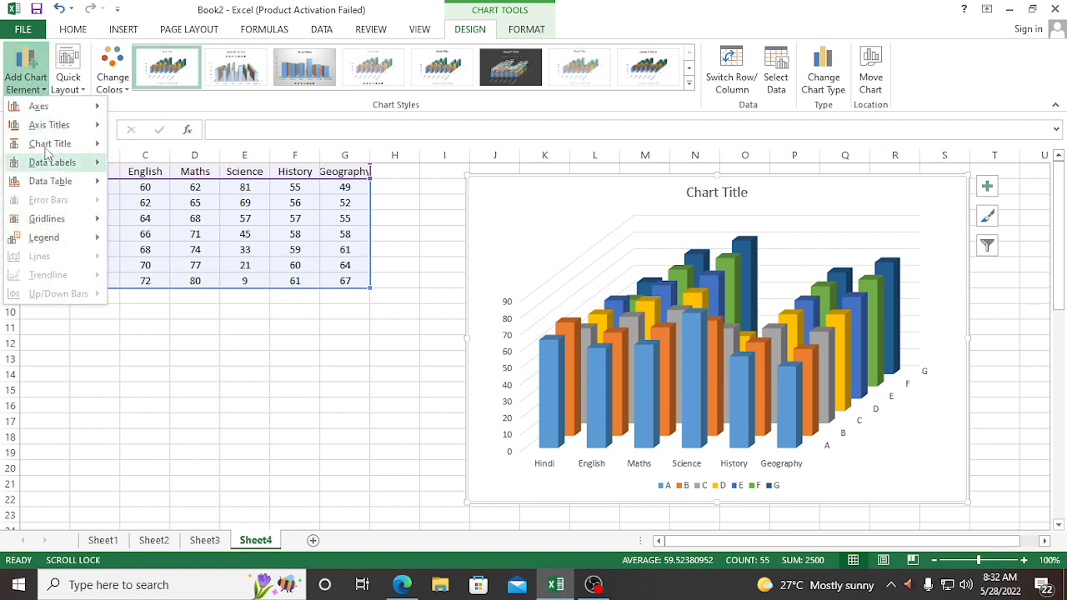
{"action": "mouse_move", "coordinate": [53, 112]}
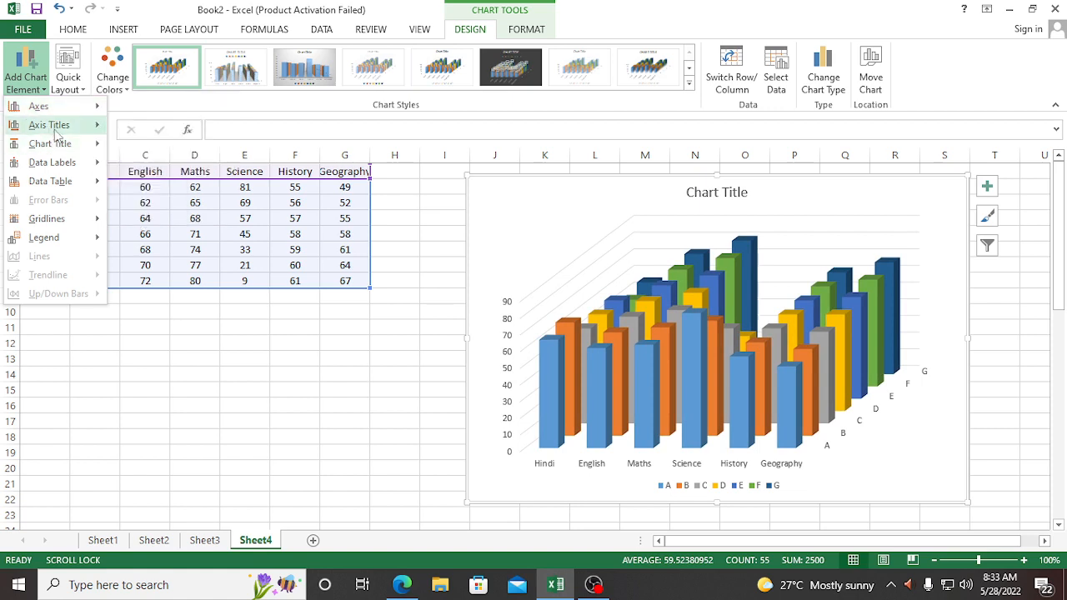
{"action": "mouse_move", "coordinate": [55, 133]}
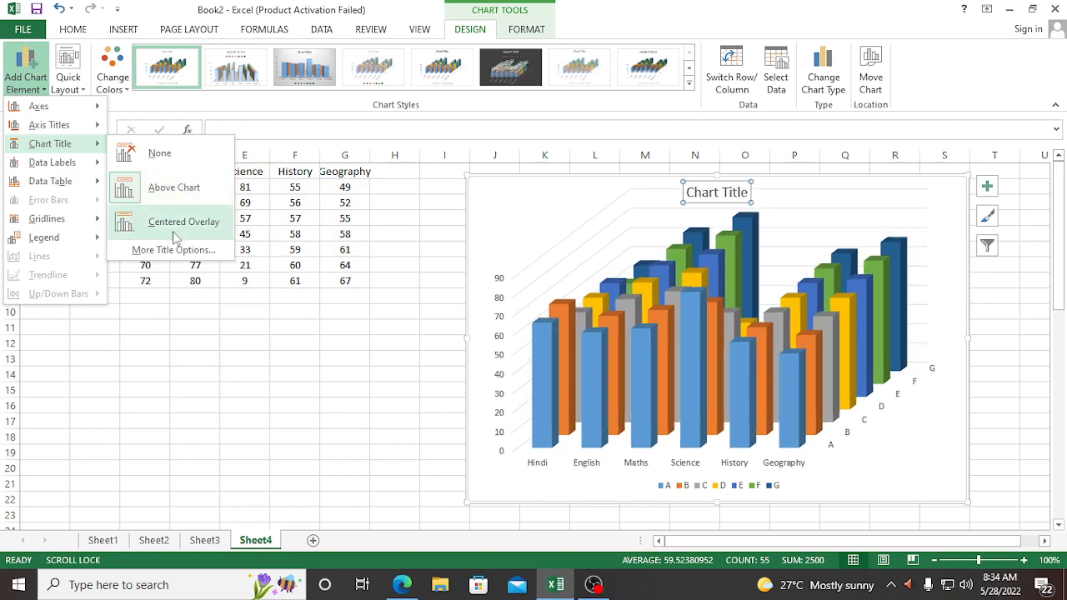
{"action": "mouse_move", "coordinate": [81, 169]}
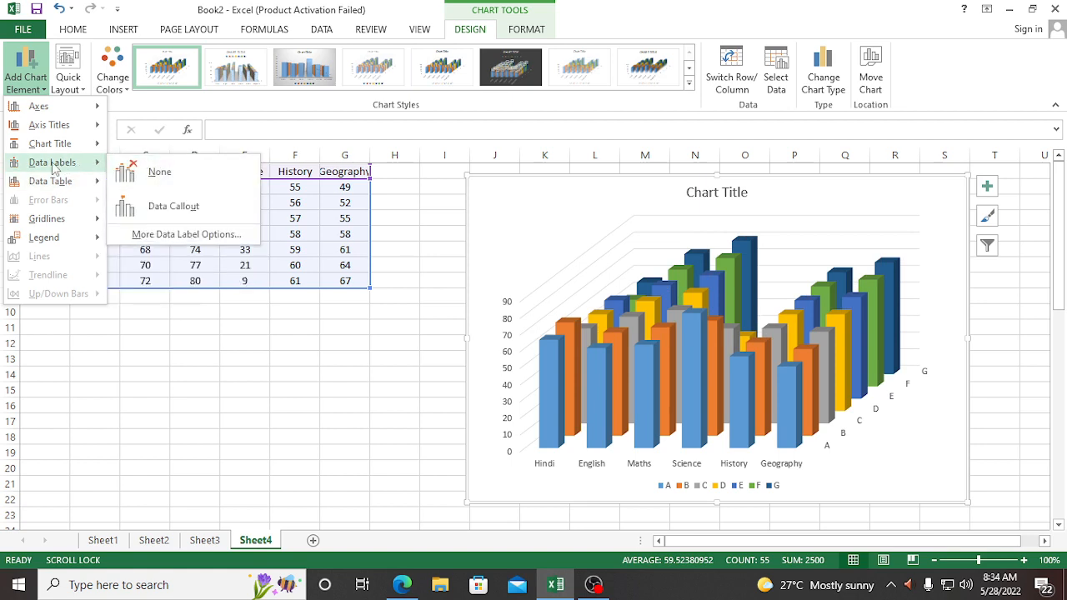
- Try a data table with legend keys beneath the chart columns and remove it again
{"action": "mouse_move", "coordinate": [53, 187]}
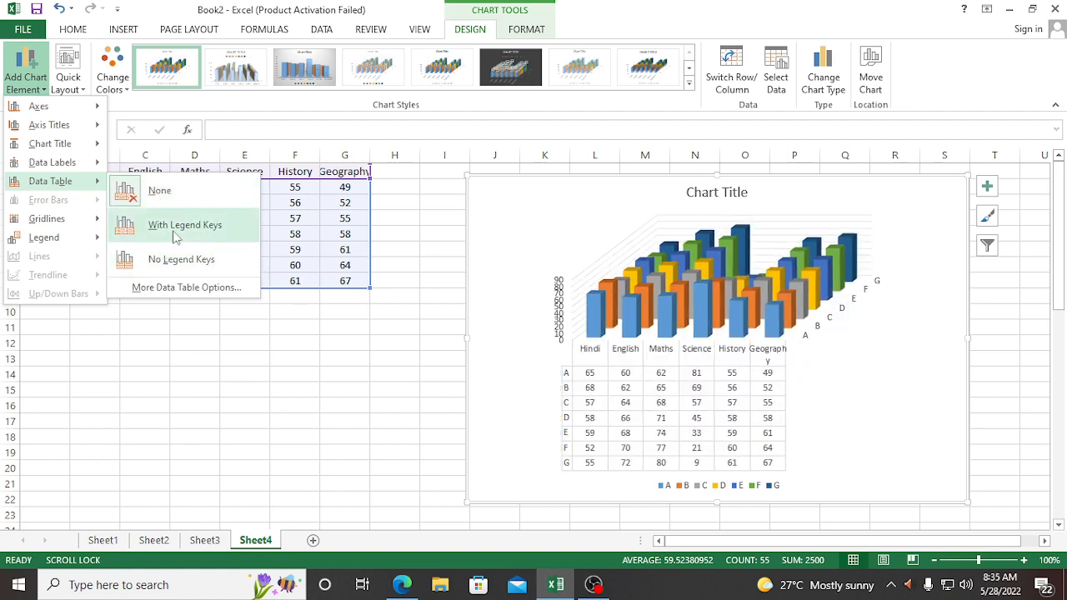
{"action": "left_click", "coordinate": [175, 233]}
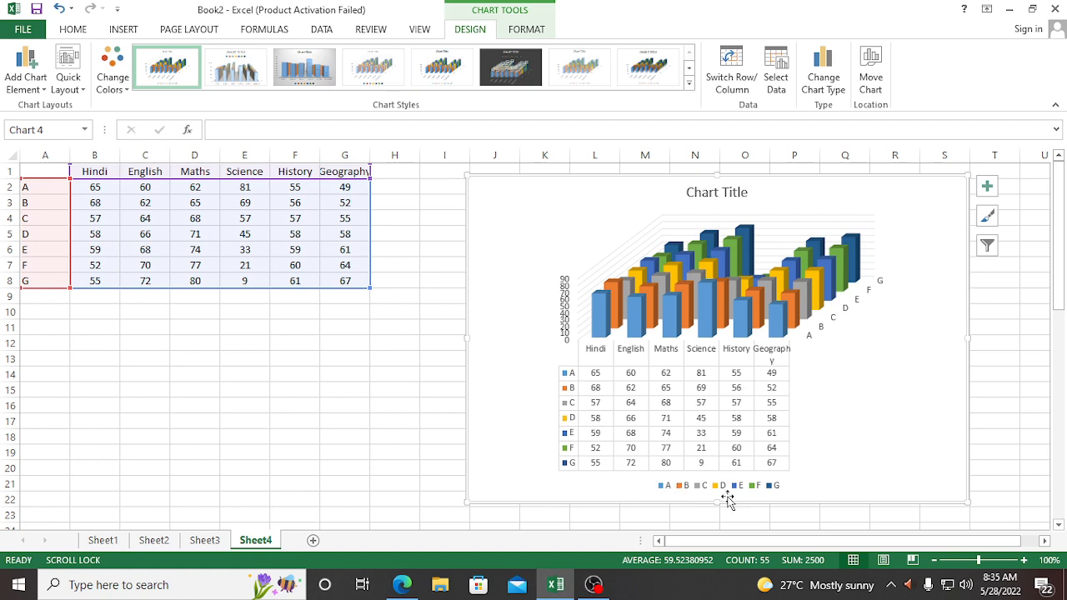
{"action": "left_click", "coordinate": [25, 71]}
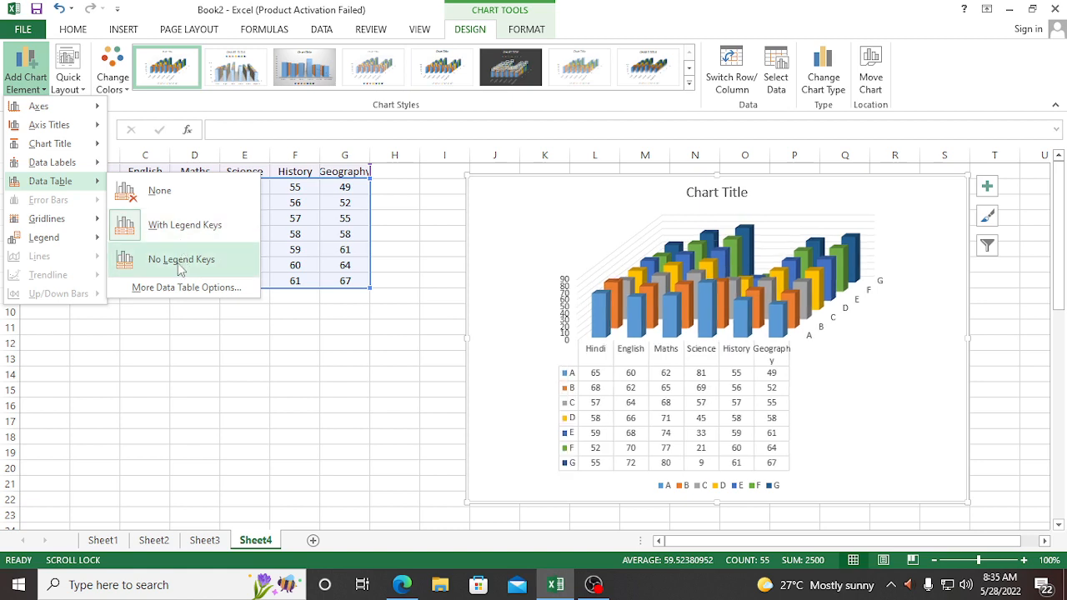
{"action": "left_click", "coordinate": [178, 193]}
- Add primary minor horizontal and depth minor gridlines to the 3-D column chart
{"action": "left_click", "coordinate": [25, 79]}
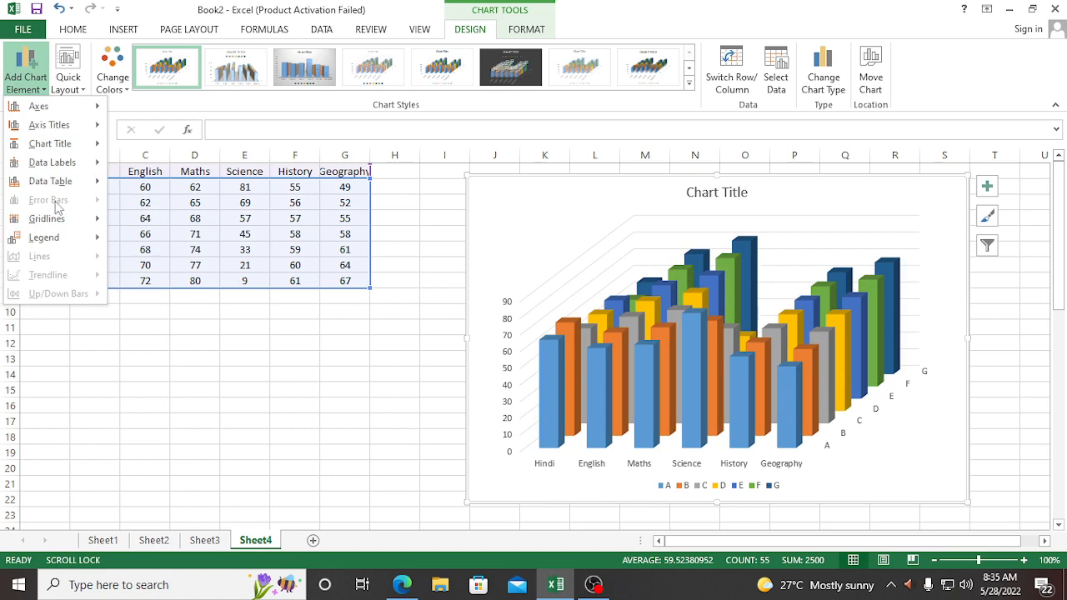
{"action": "mouse_move", "coordinate": [52, 227]}
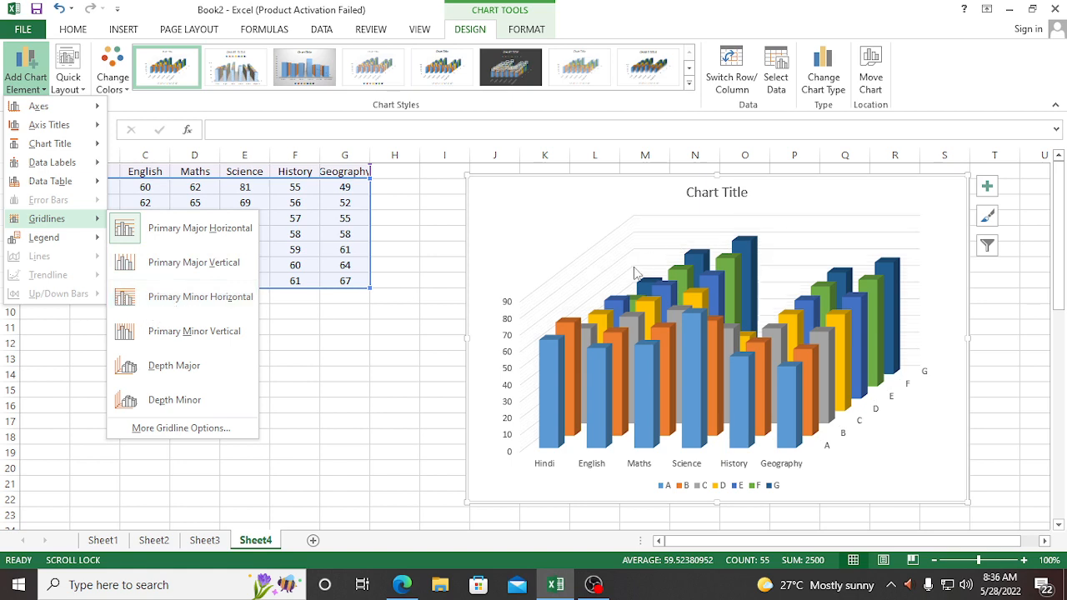
{"action": "left_click", "coordinate": [220, 306]}
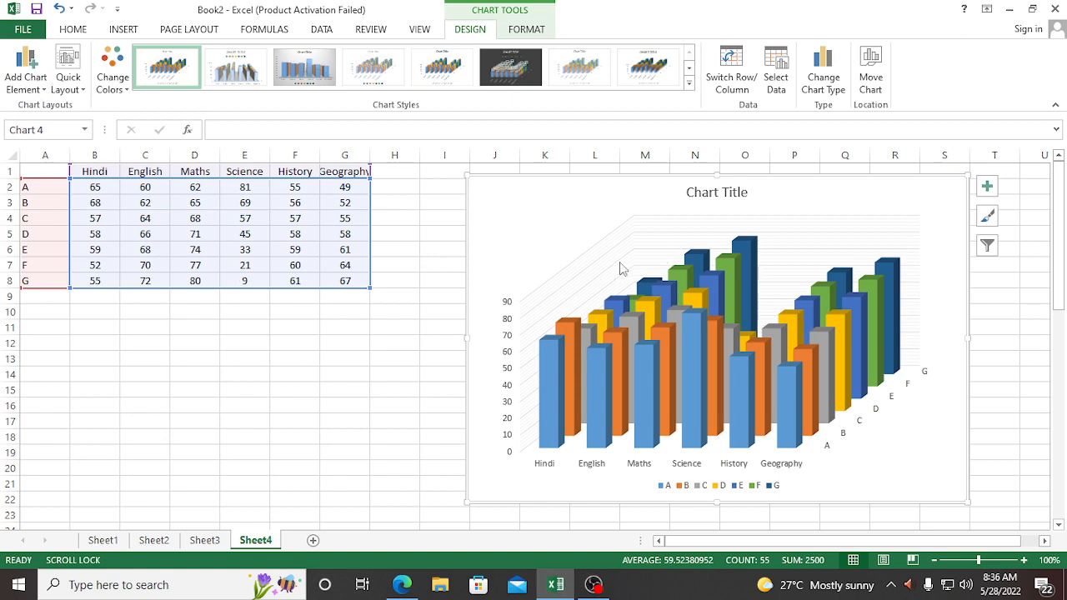
{"action": "left_click", "coordinate": [26, 71]}
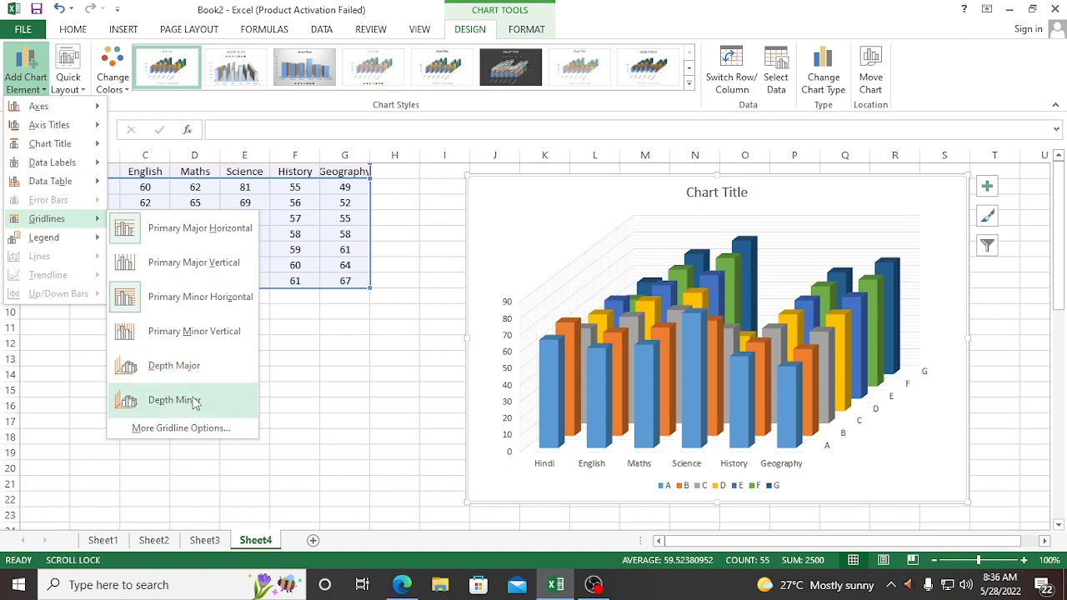
{"action": "left_click", "coordinate": [447, 307]}
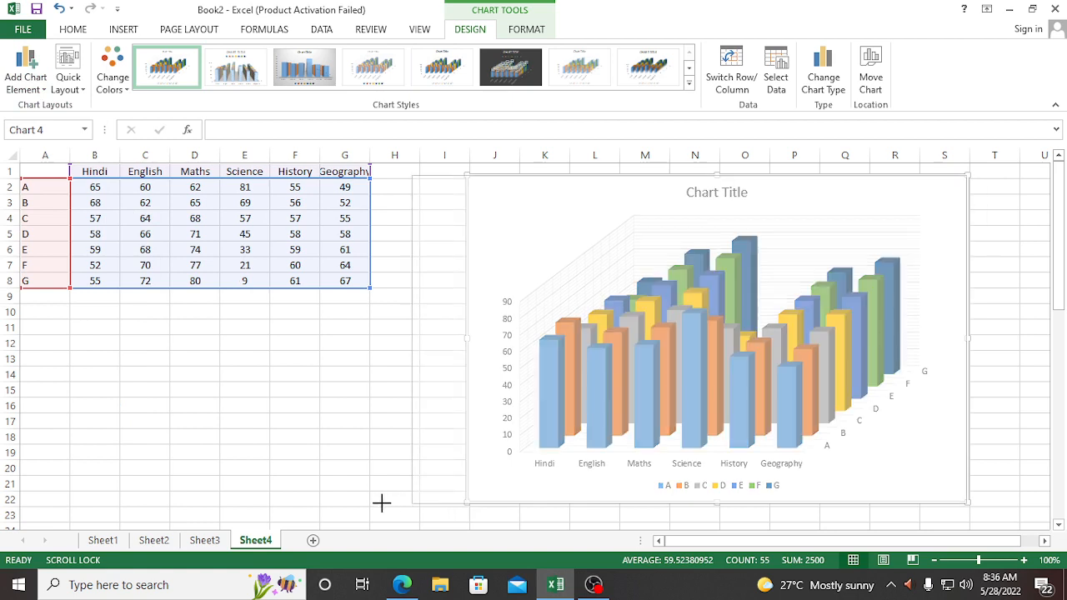
- Widen the chart toward the marks table so its near edge lies in column H, keeping the table uncovered
{"action": "left_click_drag", "start_coordinate": [292, 504], "coordinate": [291, 503]}
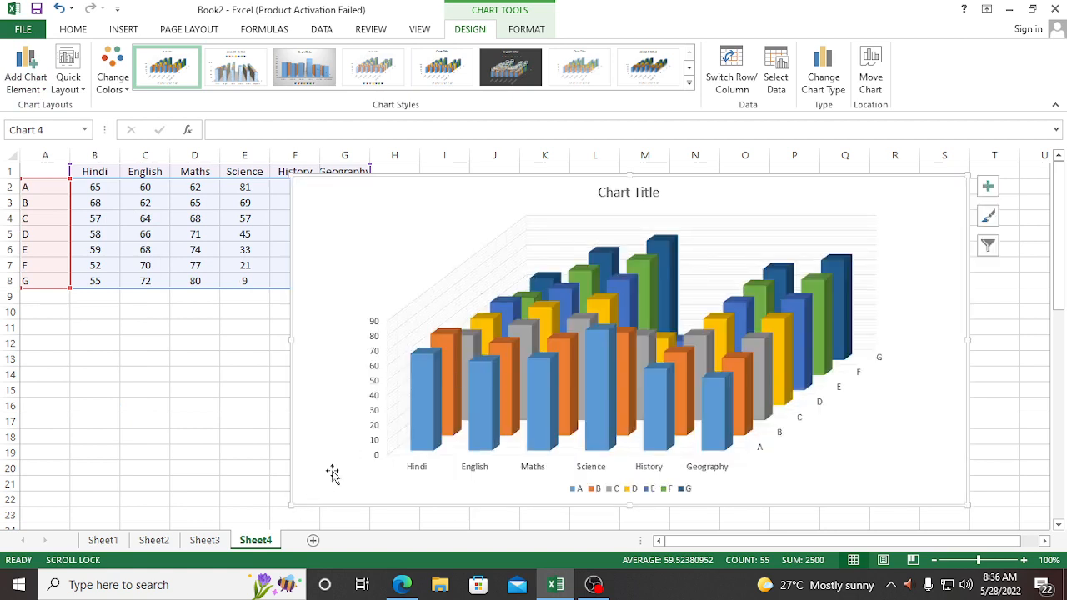
{"action": "left_click_drag", "start_coordinate": [289, 505], "coordinate": [406, 496]}
- Review the gridline, legend and quick layout options for the chart without applying any
{"action": "left_click", "coordinate": [25, 75]}
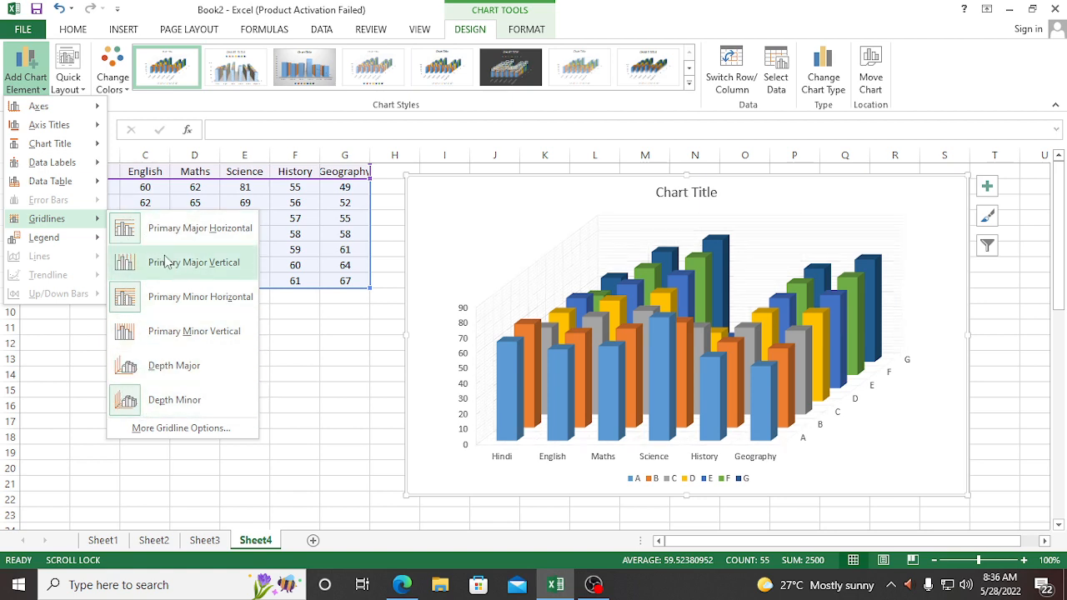
{"action": "mouse_move", "coordinate": [29, 237]}
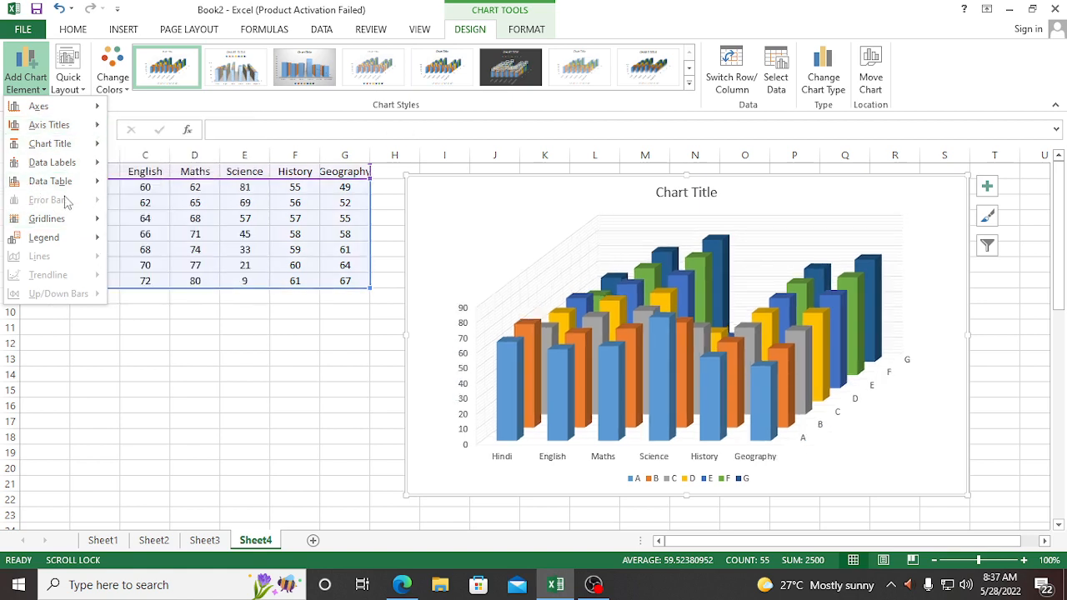
{"action": "left_click", "coordinate": [626, 317]}
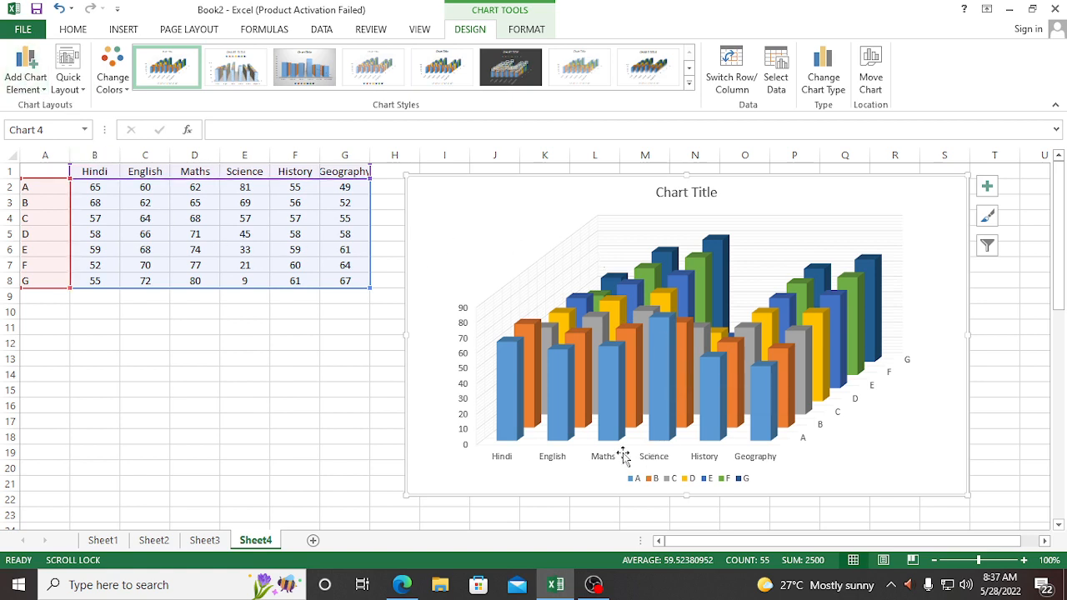
{"action": "mouse_move", "coordinate": [671, 404]}
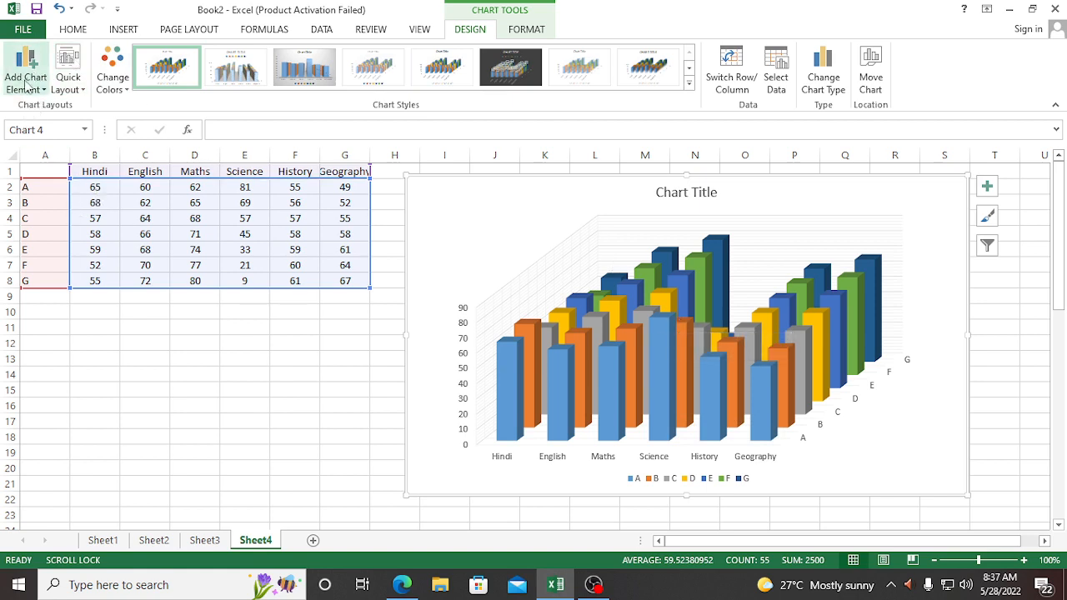
{"action": "left_click", "coordinate": [71, 88]}
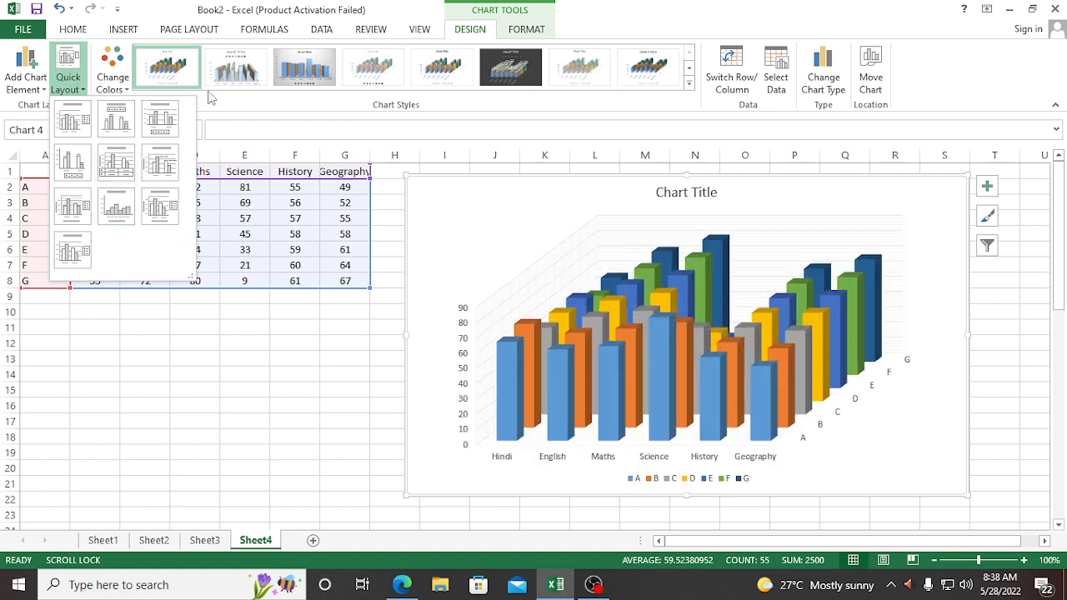
{"action": "left_click", "coordinate": [560, 305]}
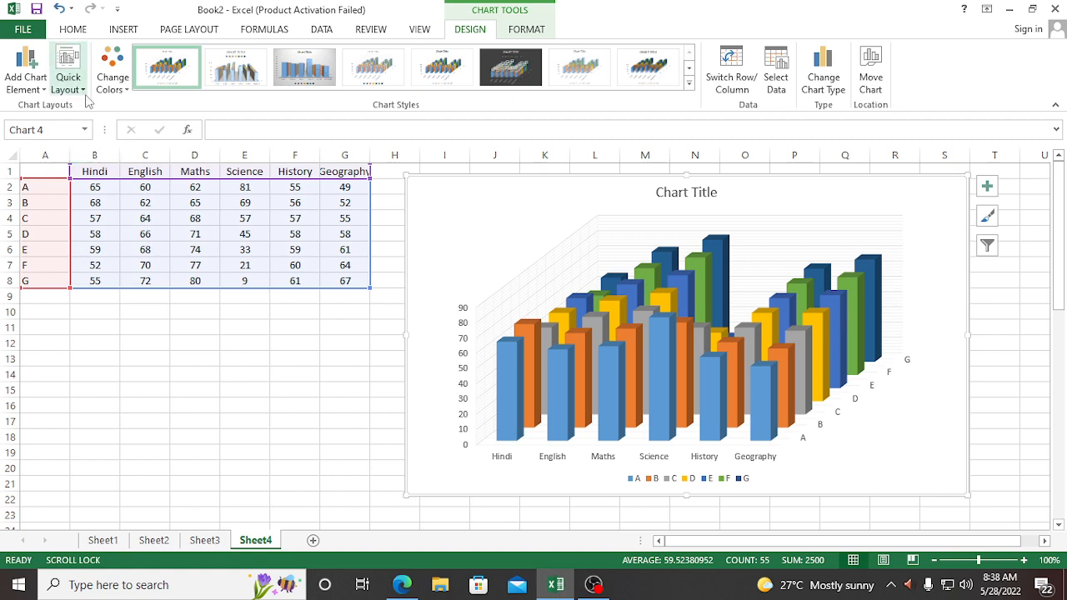
- Change the chart colors to the fourth Colorful palette, which starts with green, blue and yellow
{"action": "left_click", "coordinate": [115, 74]}
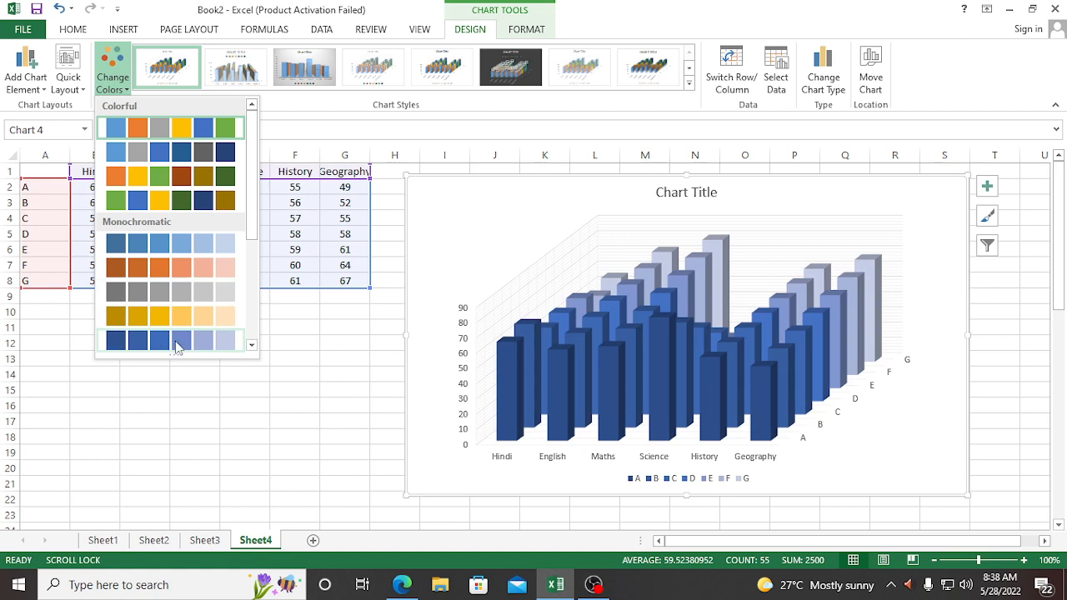
{"action": "left_click", "coordinate": [121, 204]}
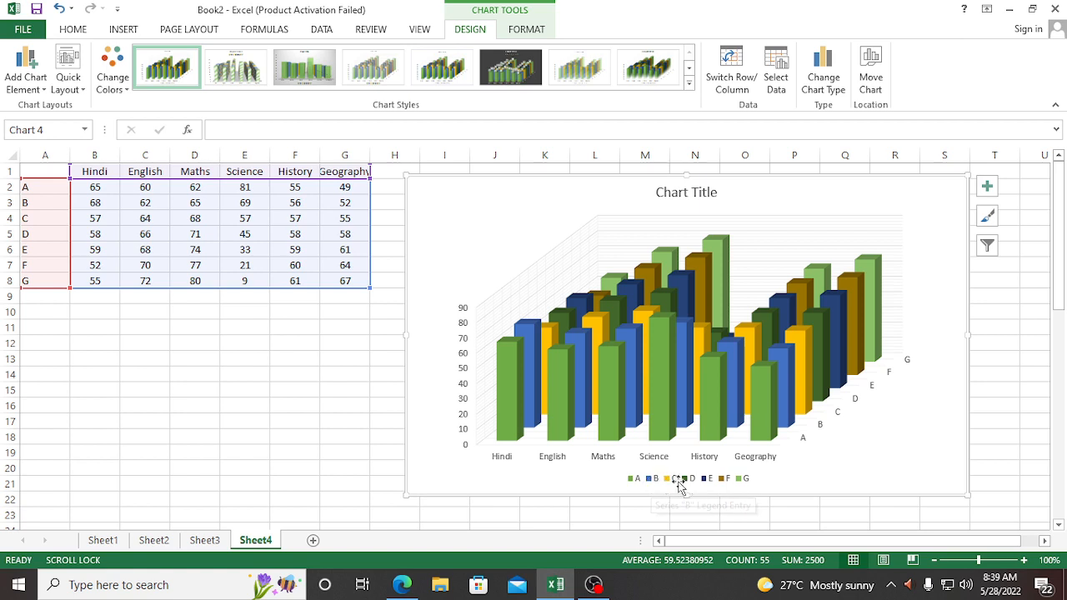
{"action": "left_click", "coordinate": [109, 88]}
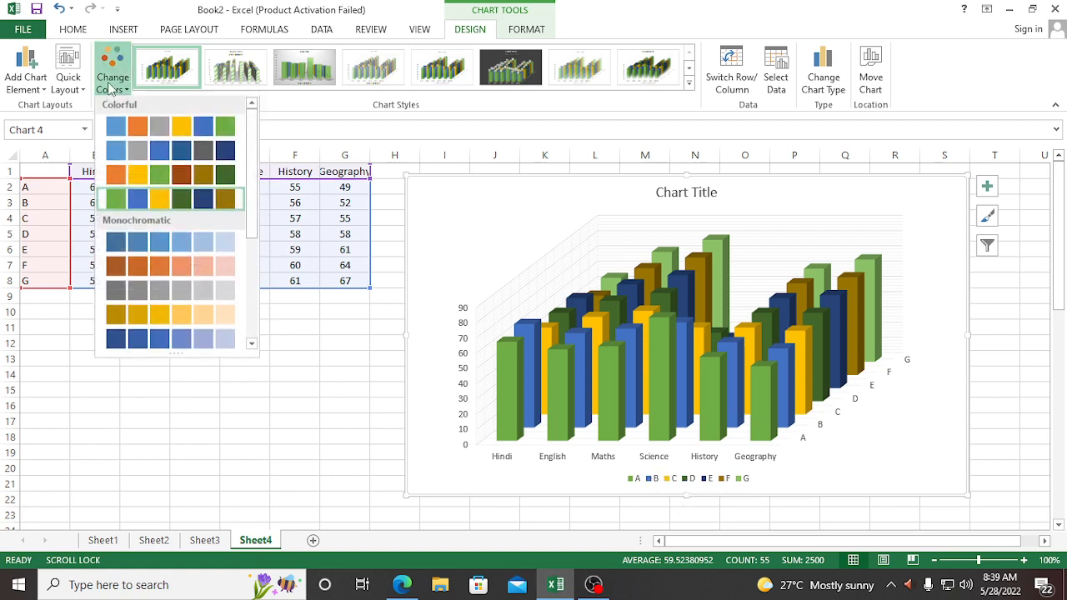
{"action": "left_click", "coordinate": [110, 88]}
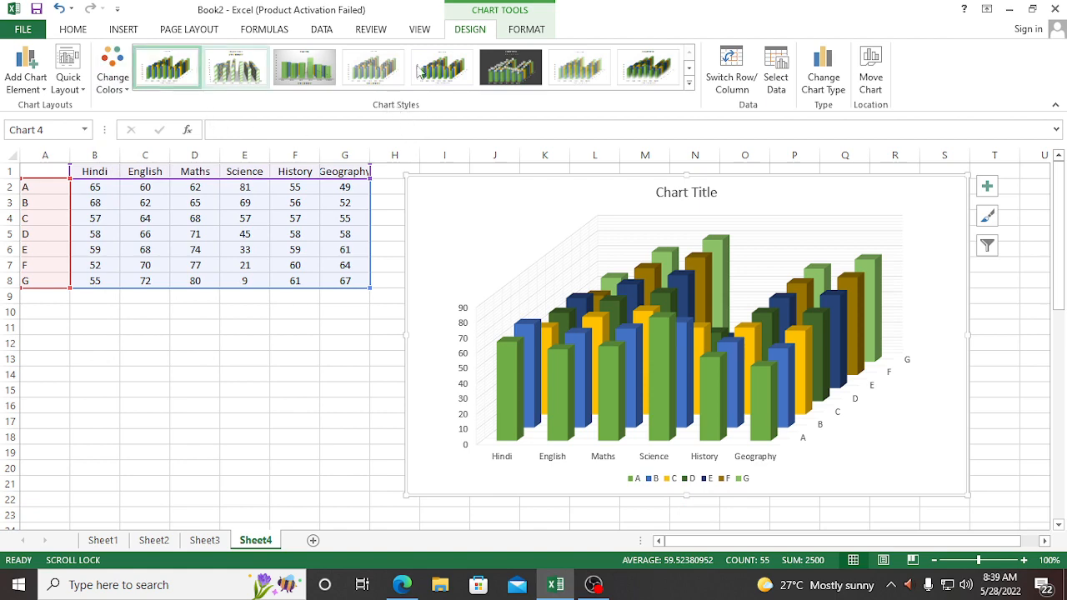
- Apply the dark chart style that starts the second row of the chart styles gallery to the 3-D column chart
{"action": "left_click", "coordinate": [689, 86]}
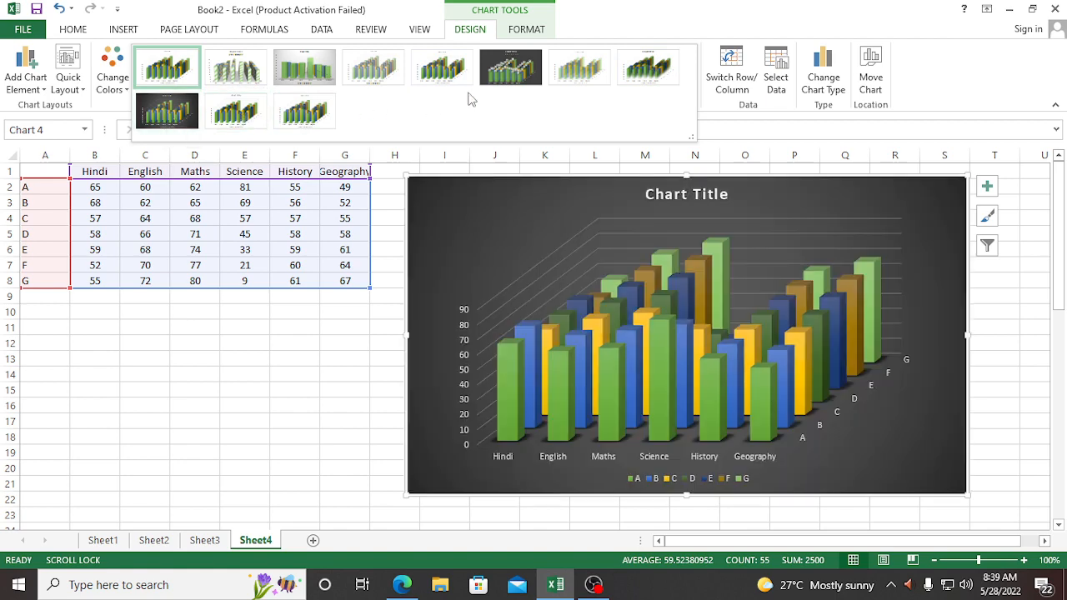
{"action": "left_click", "coordinate": [161, 120]}
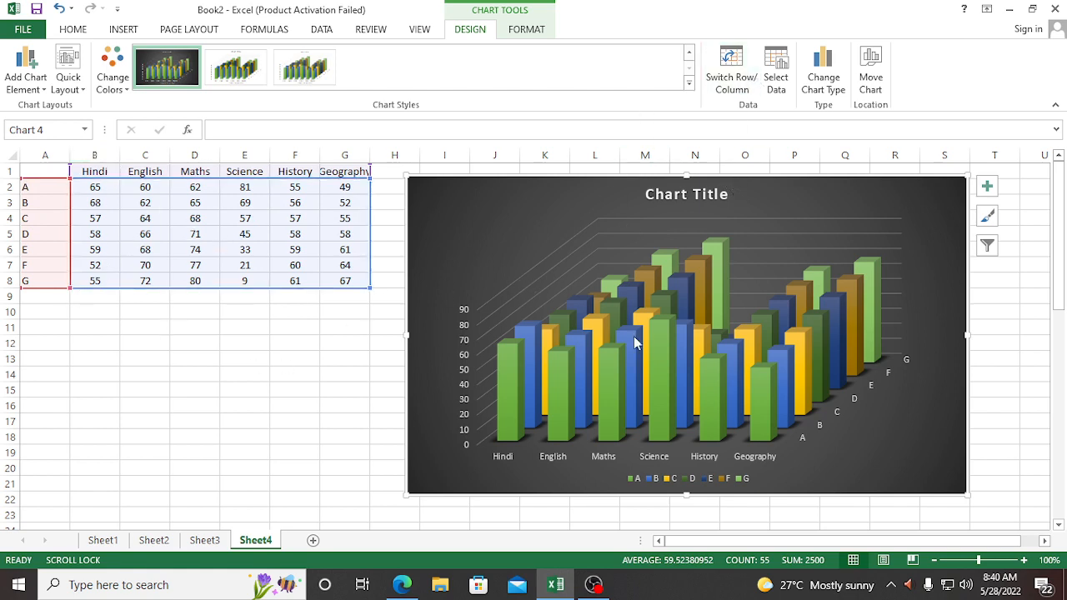
- Switch the chart's rows and columns back and forth, ending with students A to G along the horizontal axis and the subjects as series
{"action": "left_click", "coordinate": [732, 81]}
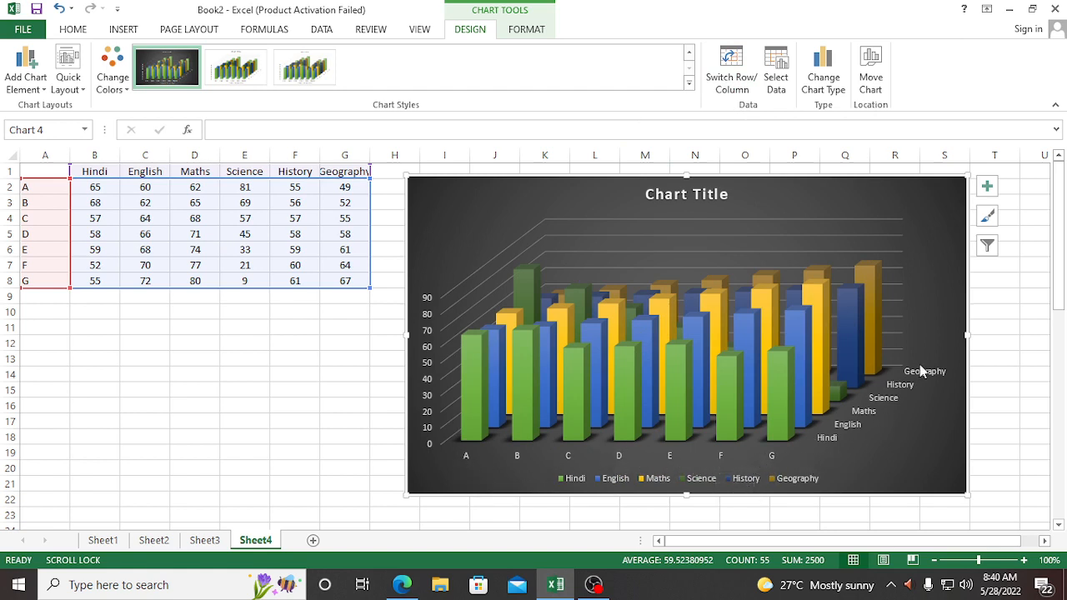
{"action": "left_click", "coordinate": [731, 58]}
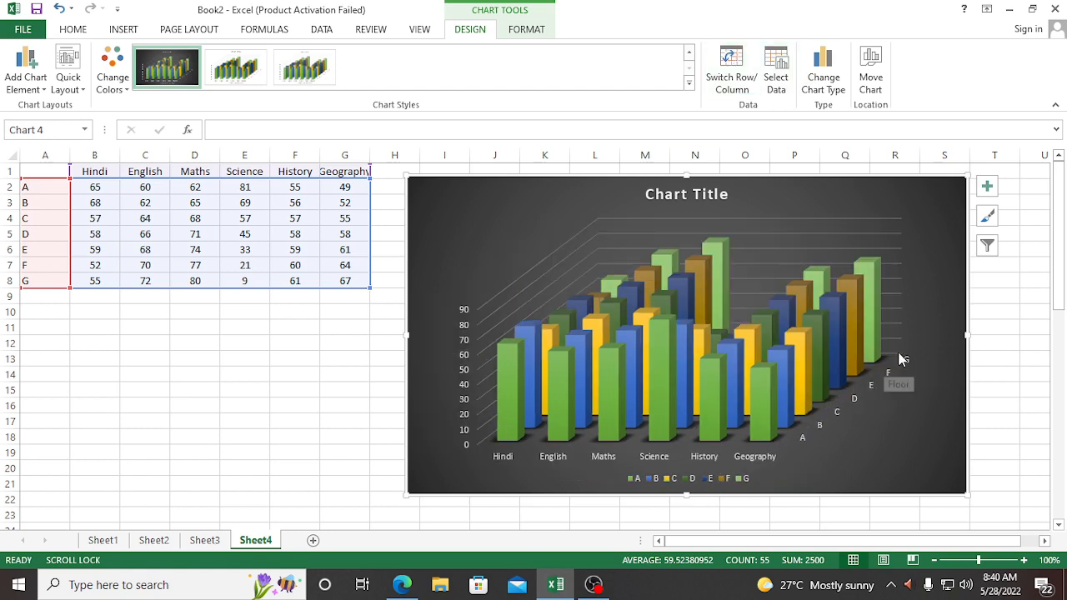
{"action": "mouse_move", "coordinate": [771, 429]}
{"action": "left_click", "coordinate": [732, 74]}
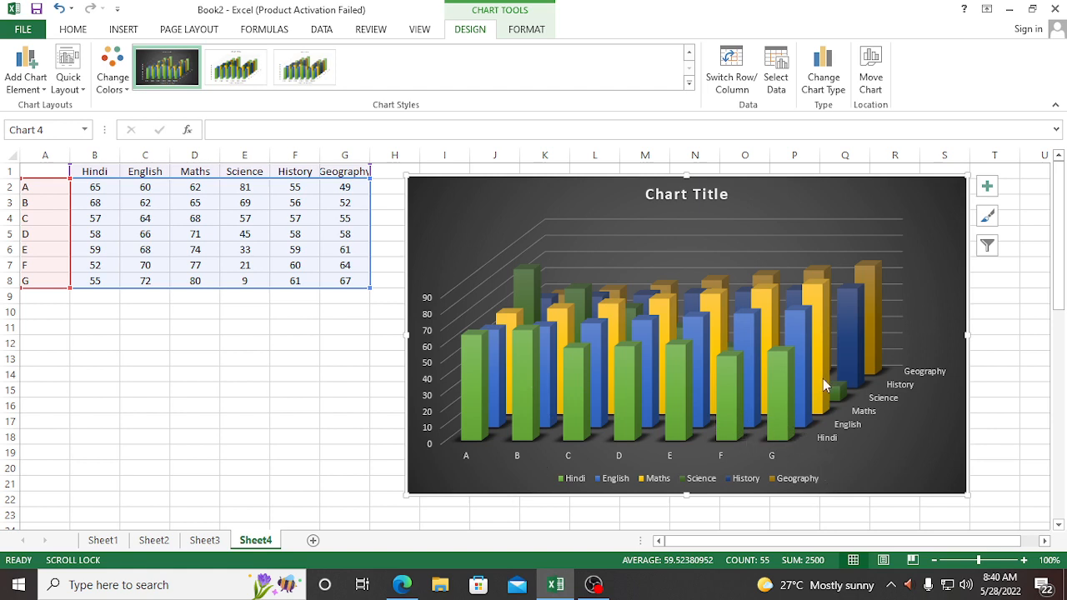
{"action": "left_click", "coordinate": [740, 66]}
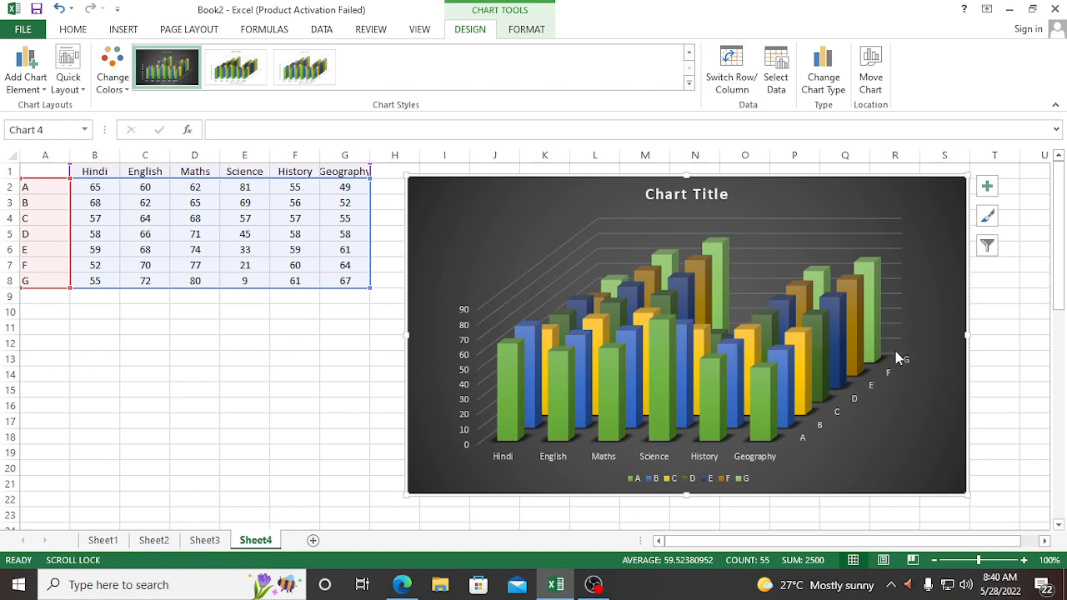
{"action": "left_click", "coordinate": [732, 80]}
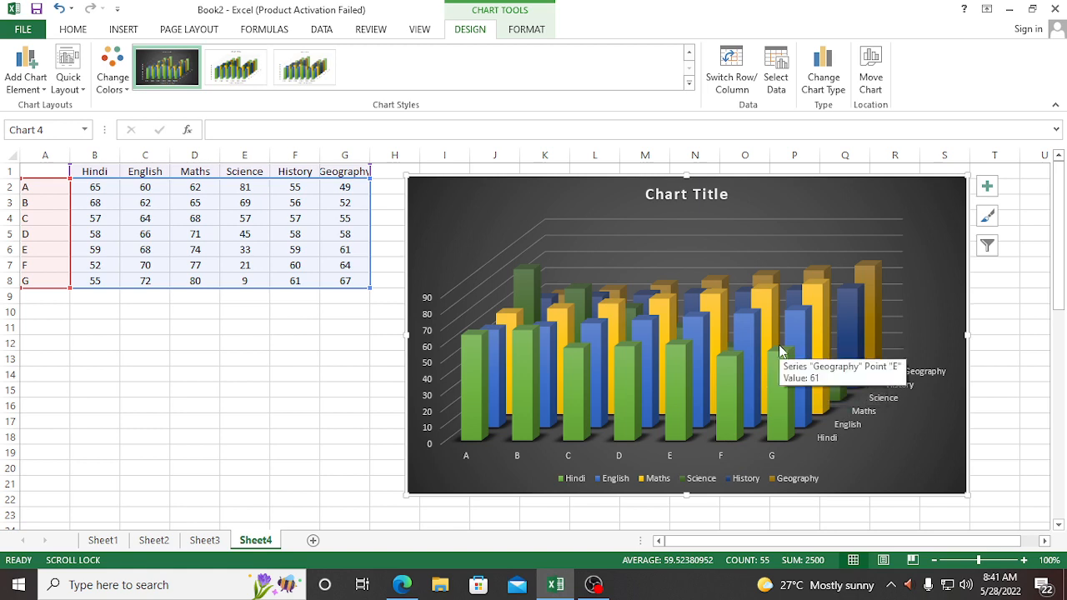
- Set student F's Science mark in cell E7 to 85
{"action": "left_click", "coordinate": [248, 268]}
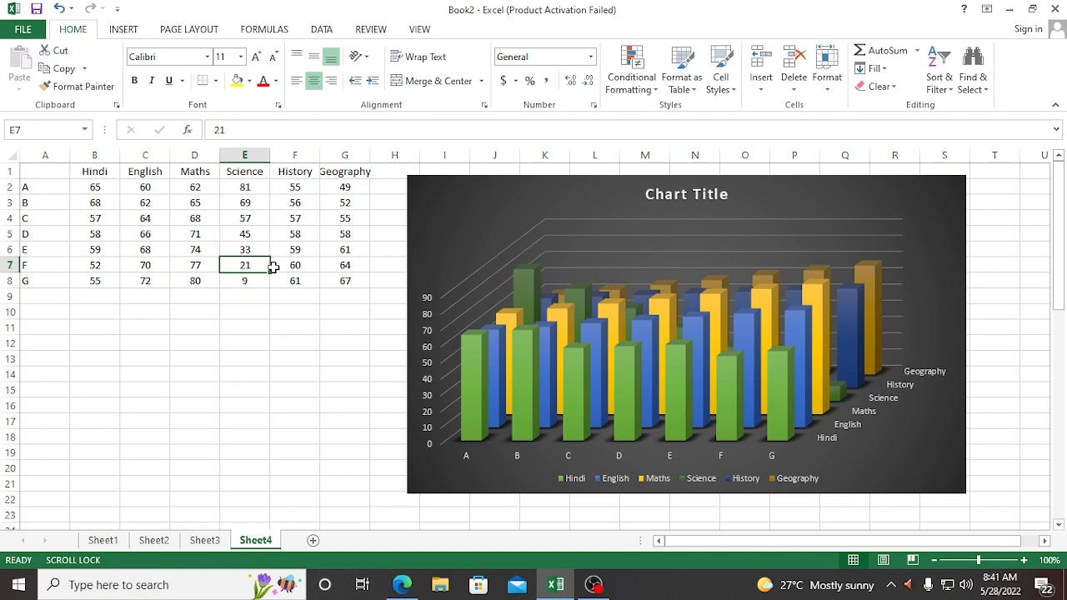
{"action": "type", "text": "85"}
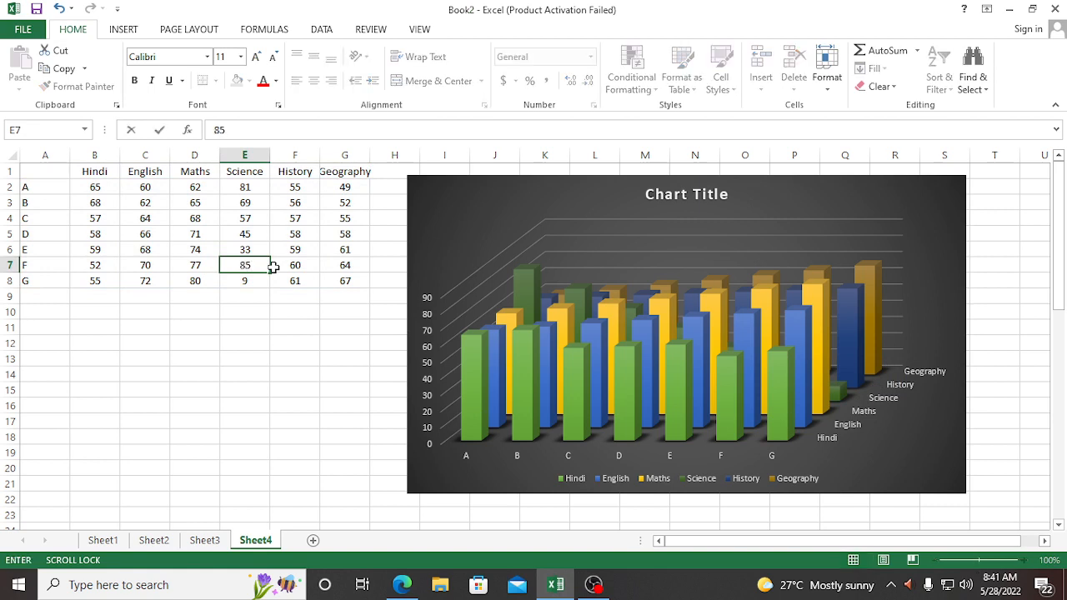
{"action": "left_click", "coordinate": [286, 324]}
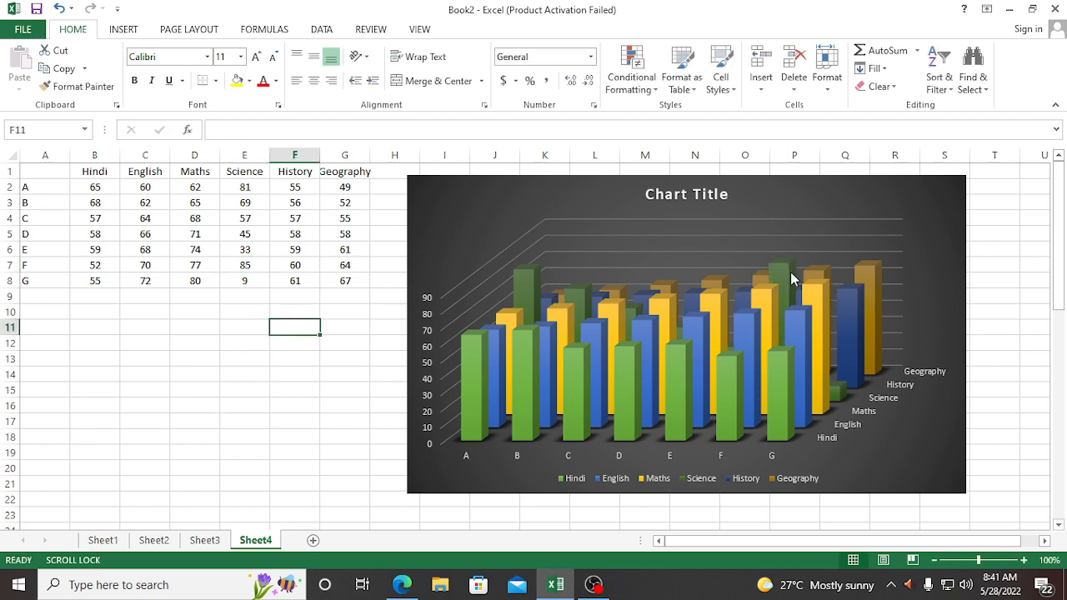
{"action": "mouse_move", "coordinate": [793, 280]}
- Change the chart type to Clustered Column and apply the light style whose columns fade to white at the base
{"action": "left_click", "coordinate": [524, 189]}
{"action": "left_click", "coordinate": [483, 31]}
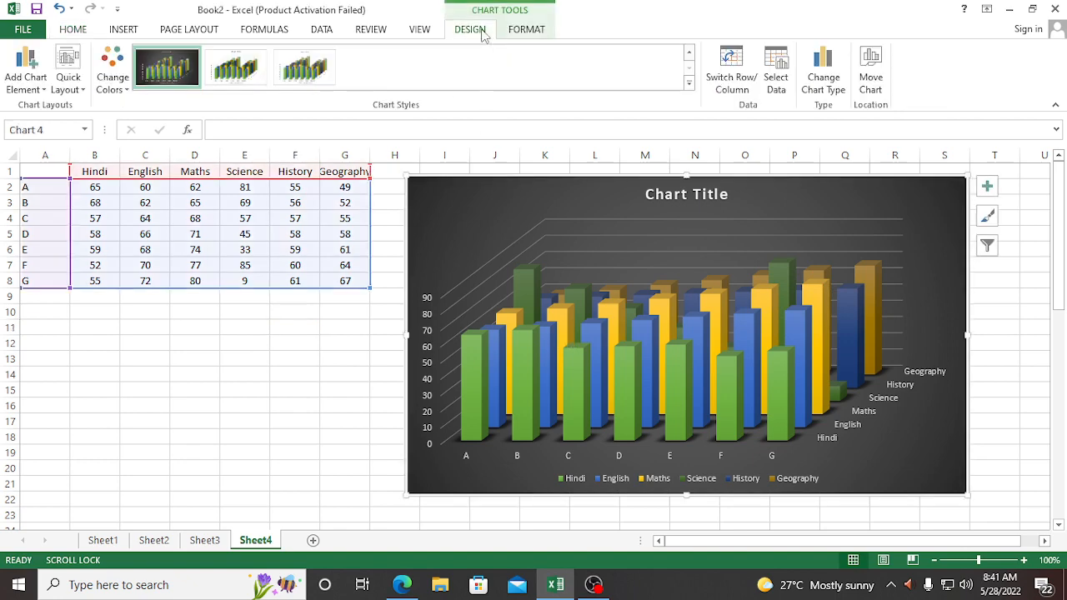
{"action": "left_click", "coordinate": [689, 83]}
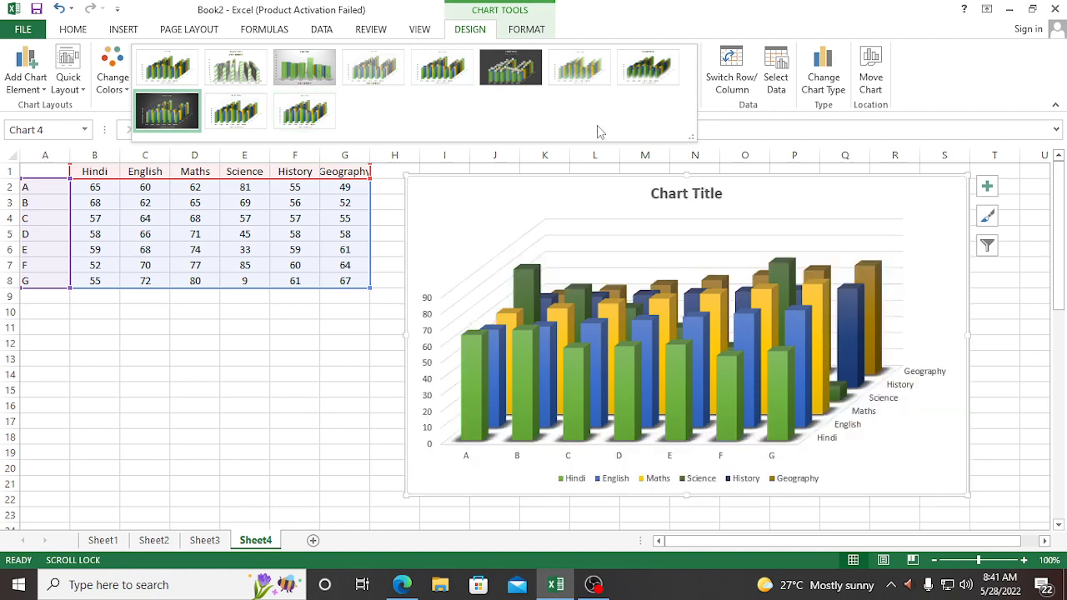
{"action": "left_click", "coordinate": [822, 83]}
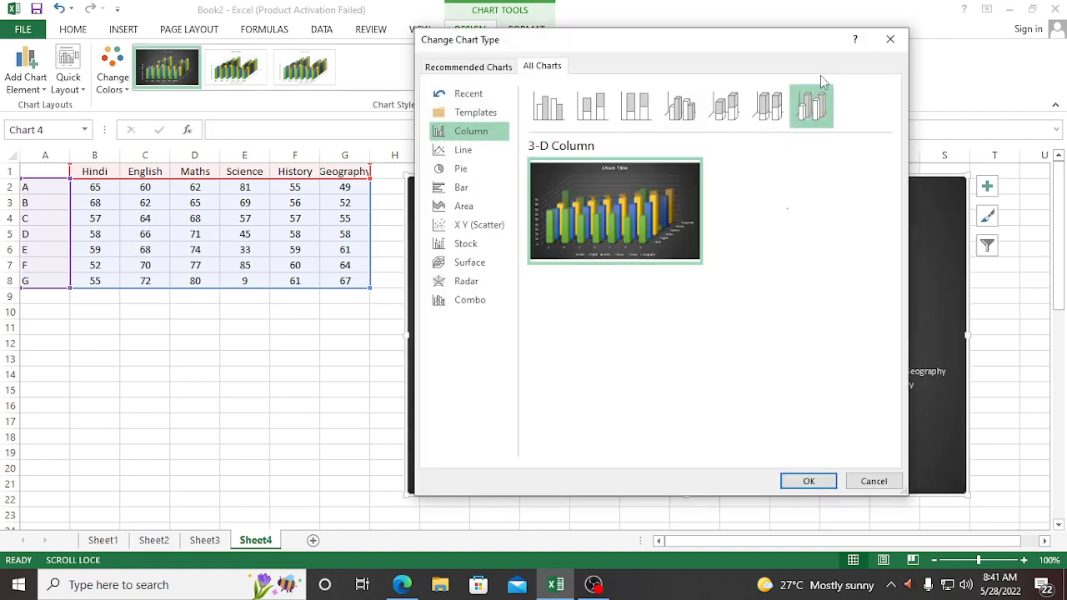
{"action": "left_click", "coordinate": [555, 109]}
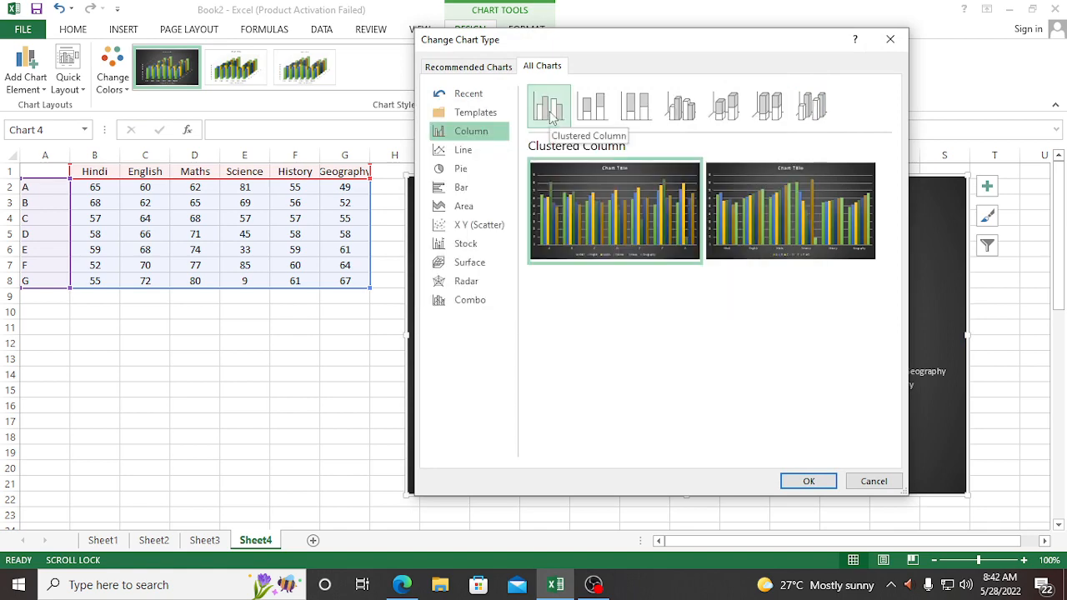
{"action": "left_click", "coordinate": [809, 481]}
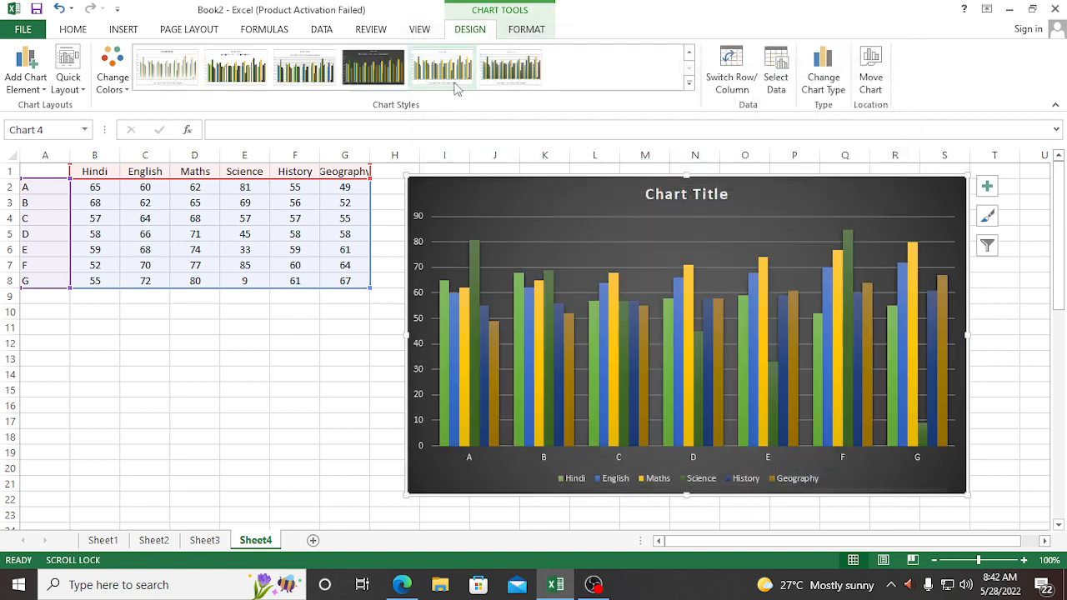
{"action": "left_click", "coordinate": [198, 78]}
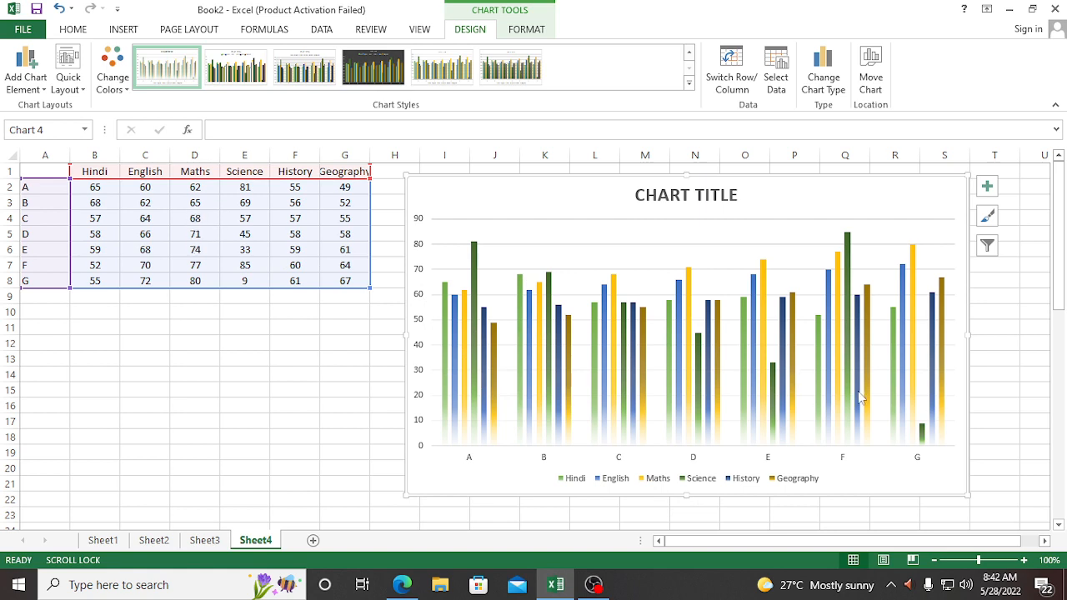
- Set student G's Science mark in cell E8 to 99
{"action": "mouse_move", "coordinate": [924, 431]}
{"action": "left_click", "coordinate": [12, 281]}
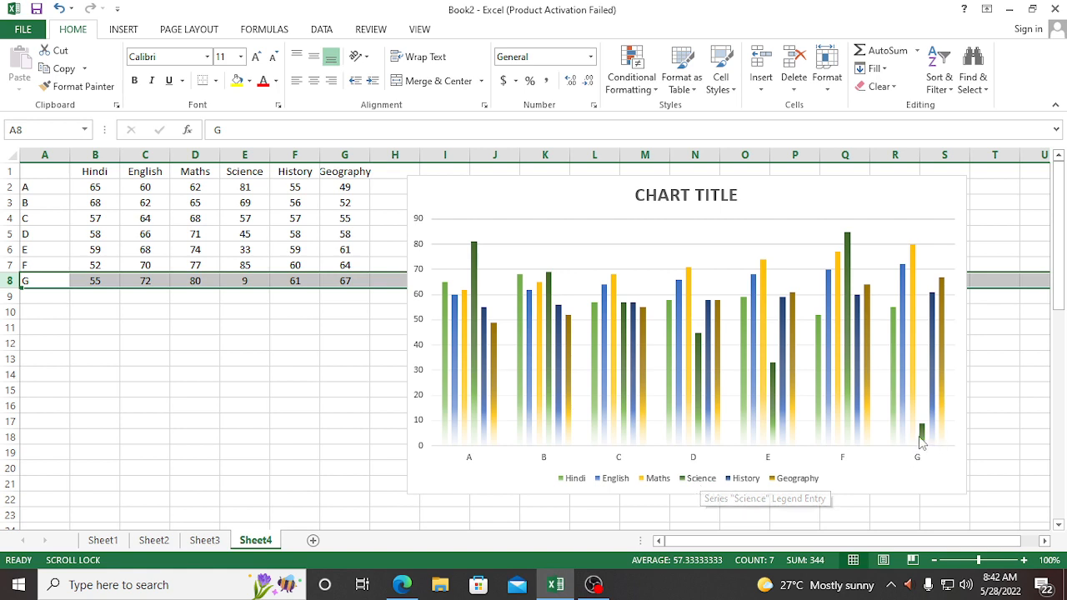
{"action": "mouse_move", "coordinate": [925, 440]}
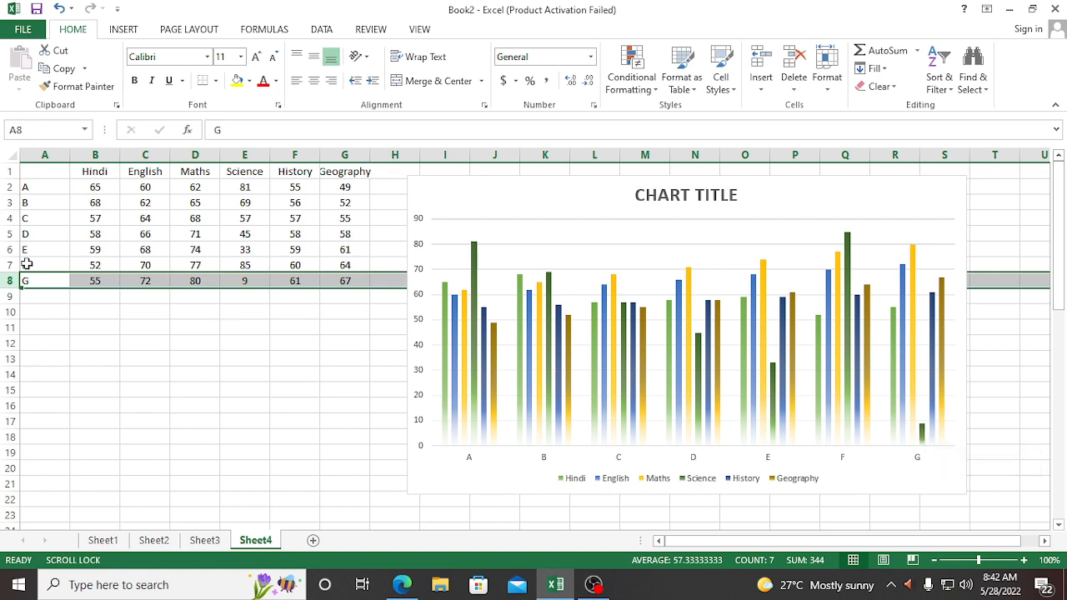
{"action": "left_click", "coordinate": [248, 281]}
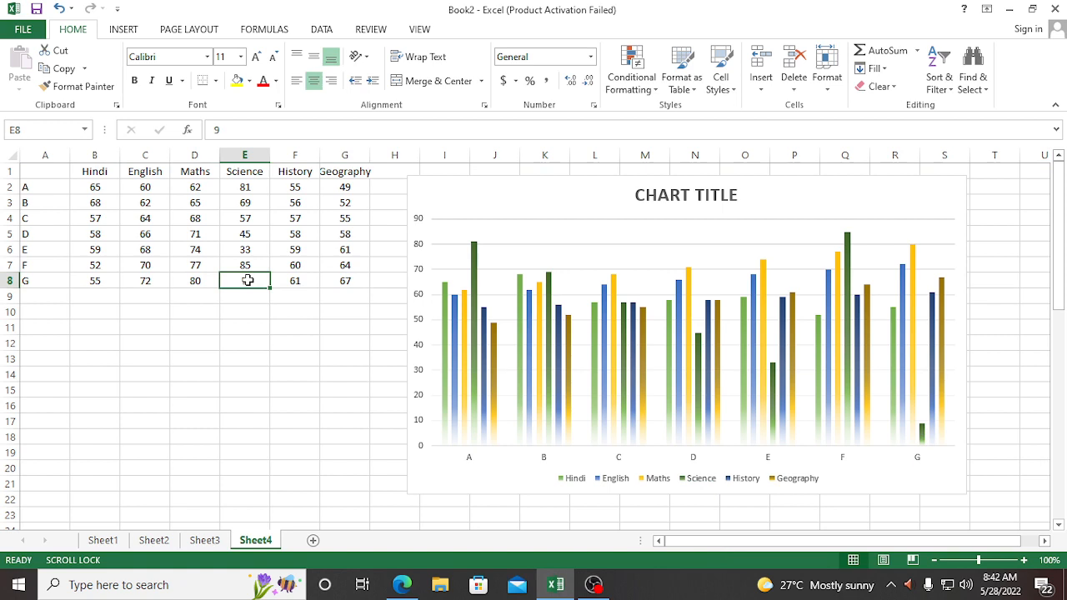
{"action": "type", "text": "99"}
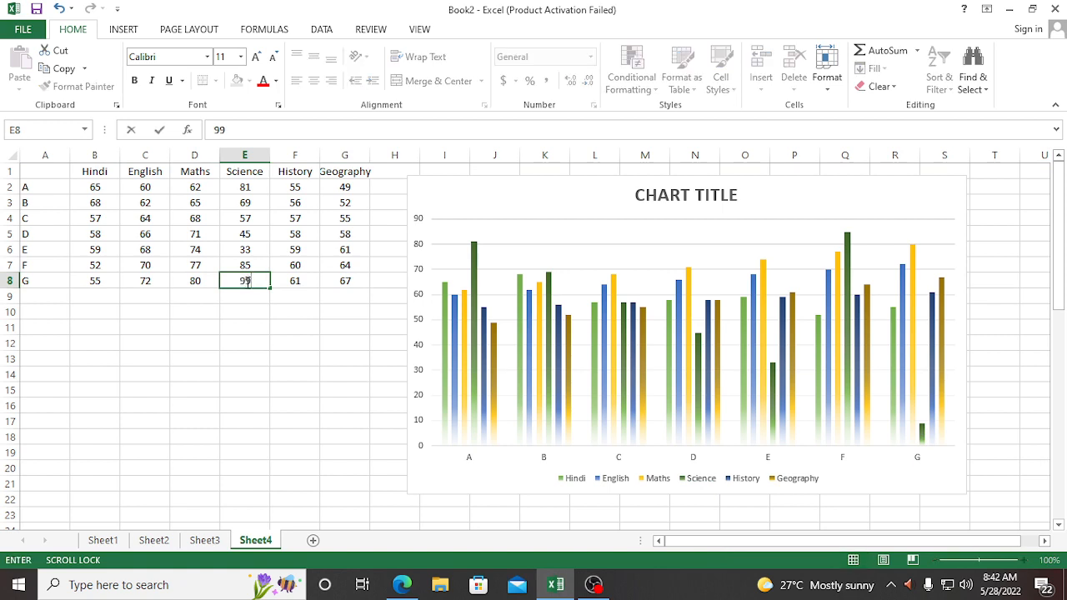
{"action": "scroll", "coordinate": [247, 282], "scroll_direction": "down", "scroll_amount": 1}
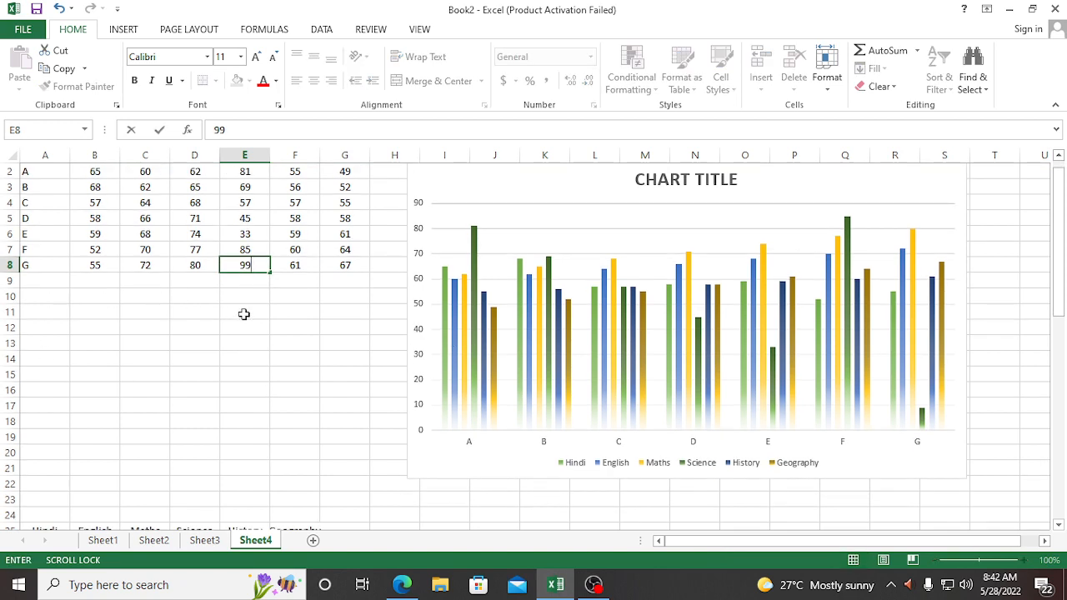
{"action": "left_click", "coordinate": [242, 313]}
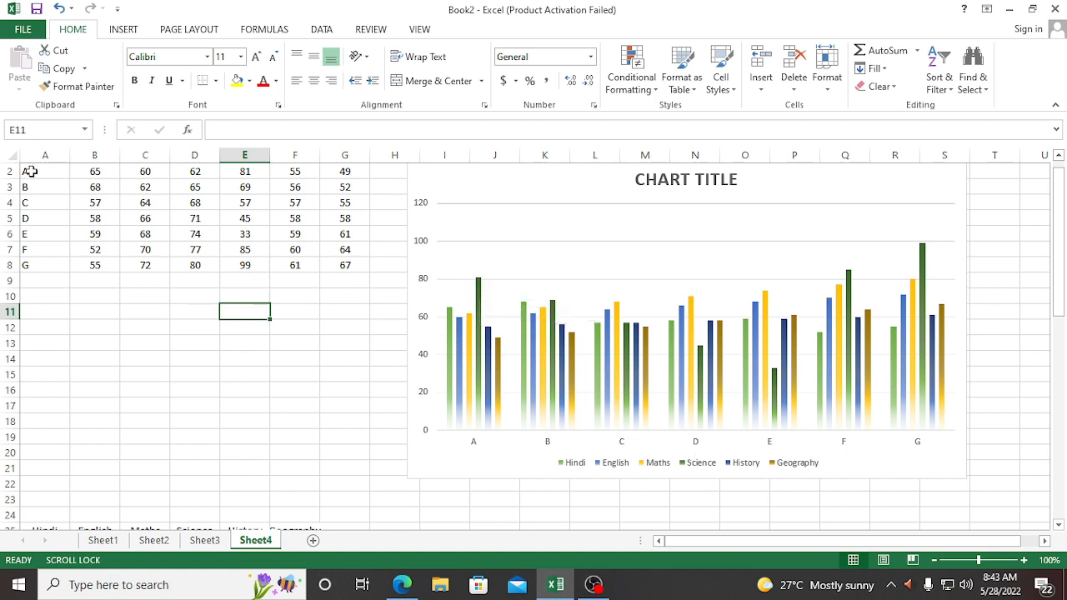
- Set student A's Science mark in cell E2 to 18
{"action": "scroll", "coordinate": [243, 197], "scroll_direction": "up", "scroll_amount": 1}
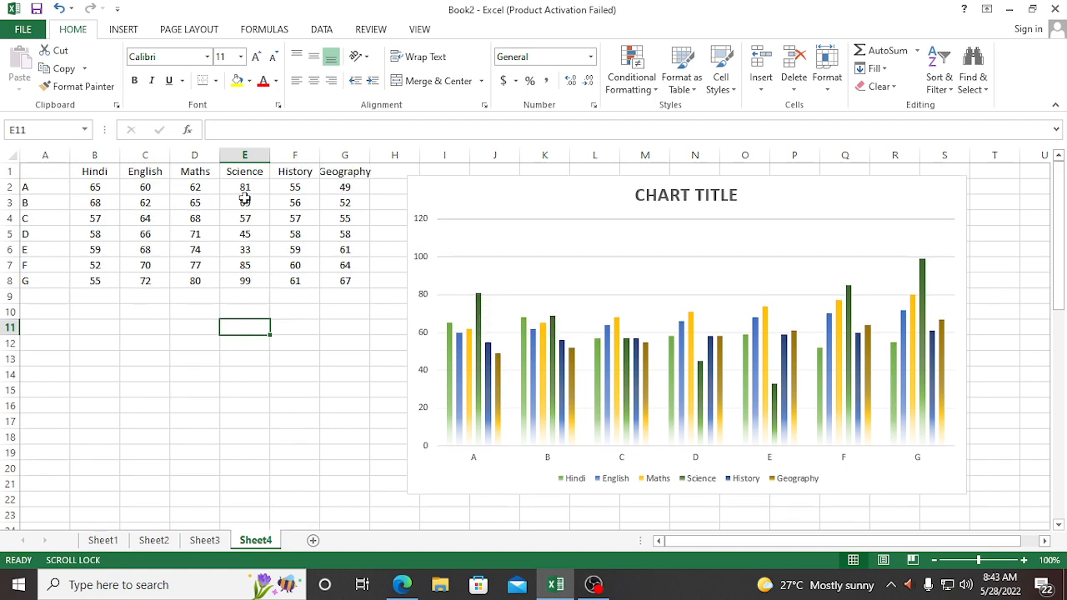
{"action": "left_click", "coordinate": [244, 190]}
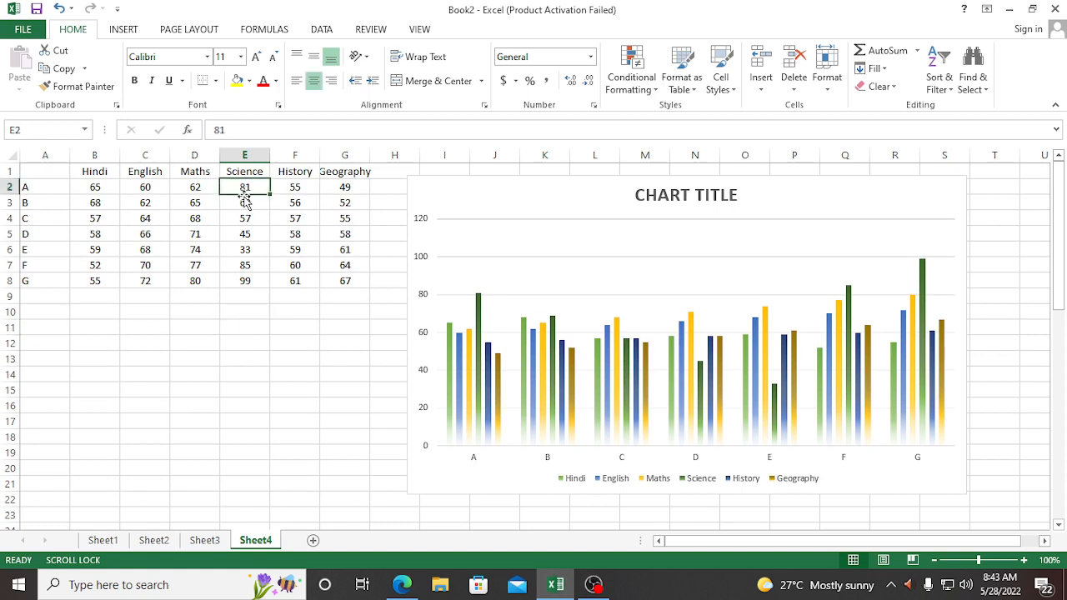
{"action": "type", "text": "1"}
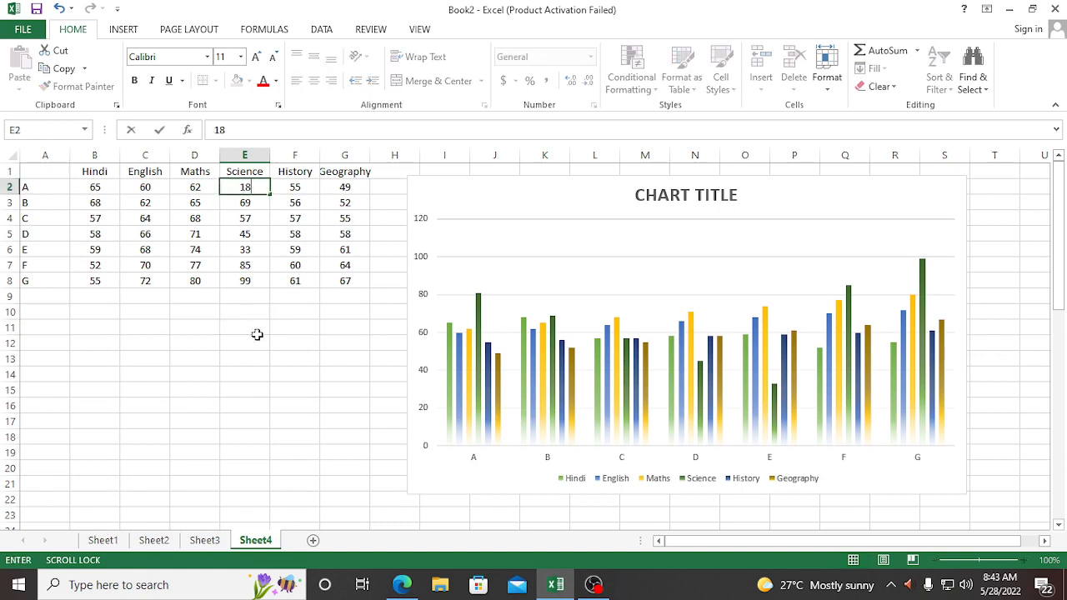
{"action": "left_click", "coordinate": [254, 332]}
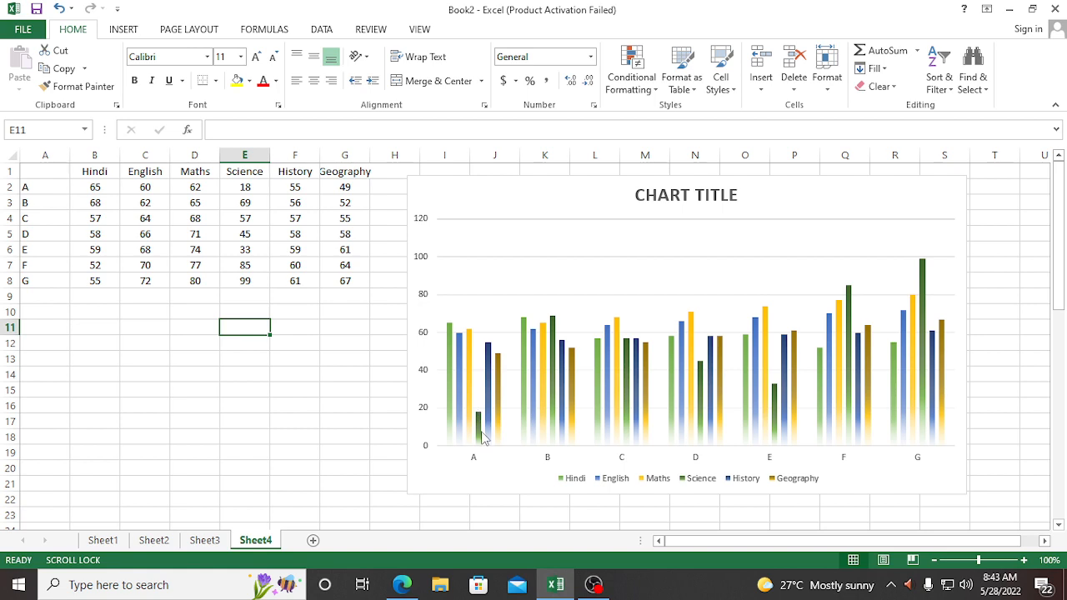
{"action": "mouse_move", "coordinate": [483, 437]}
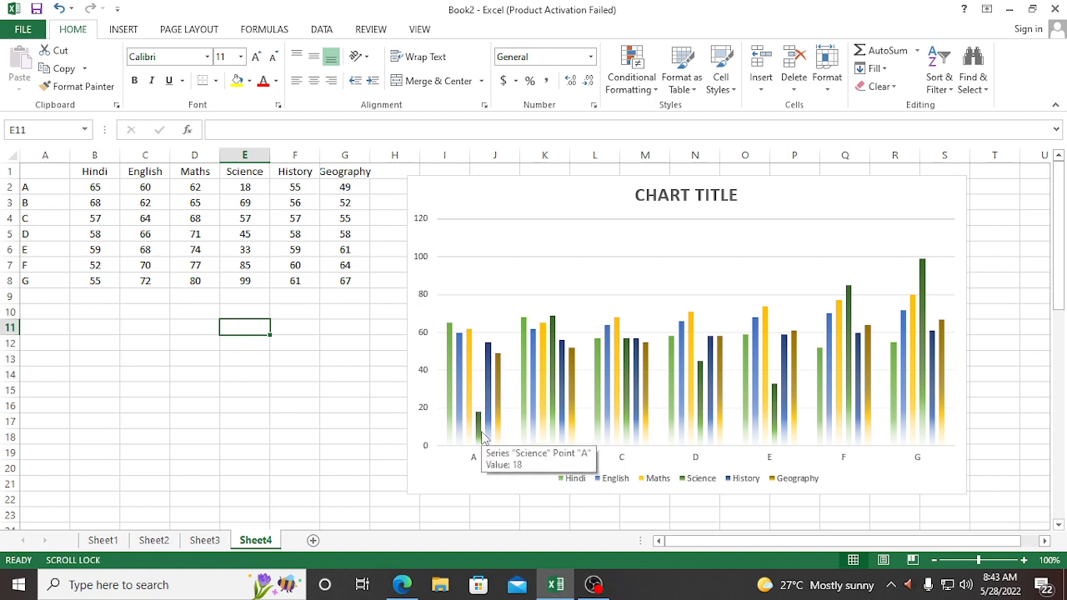
{"action": "left_click", "coordinate": [213, 265]}
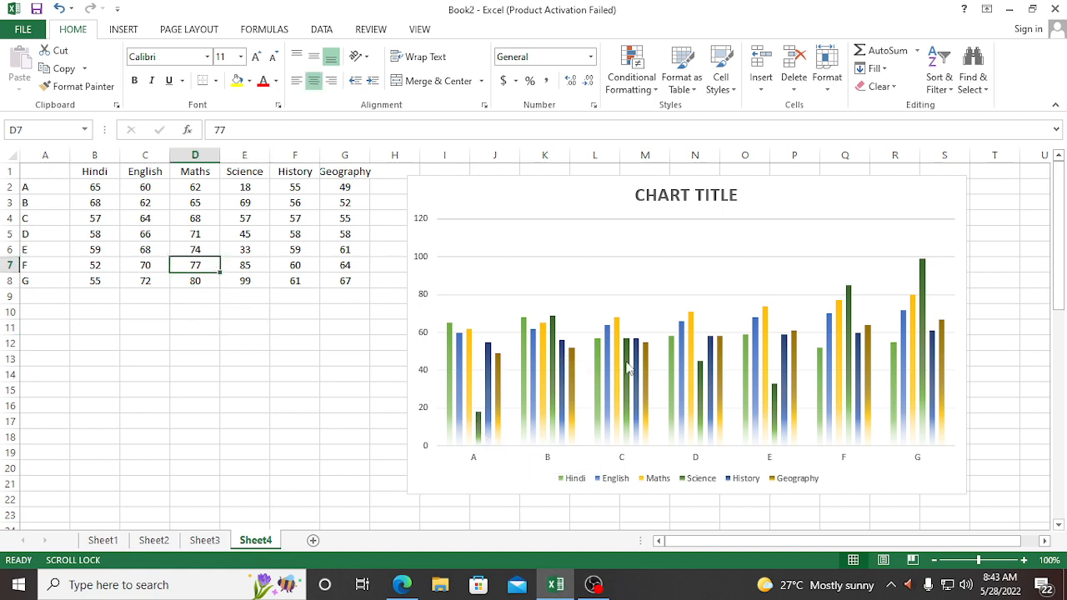
{"action": "mouse_move", "coordinate": [704, 375]}
- Select the marks chart and bring up the Line category of its chart type options
{"action": "left_click", "coordinate": [624, 346]}
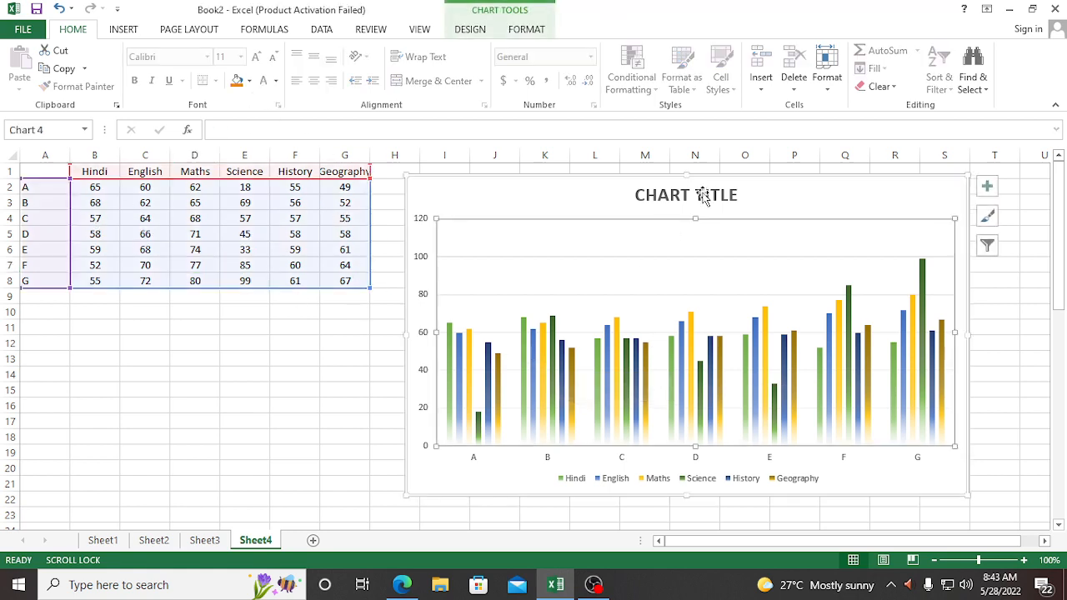
{"action": "left_click", "coordinate": [472, 29]}
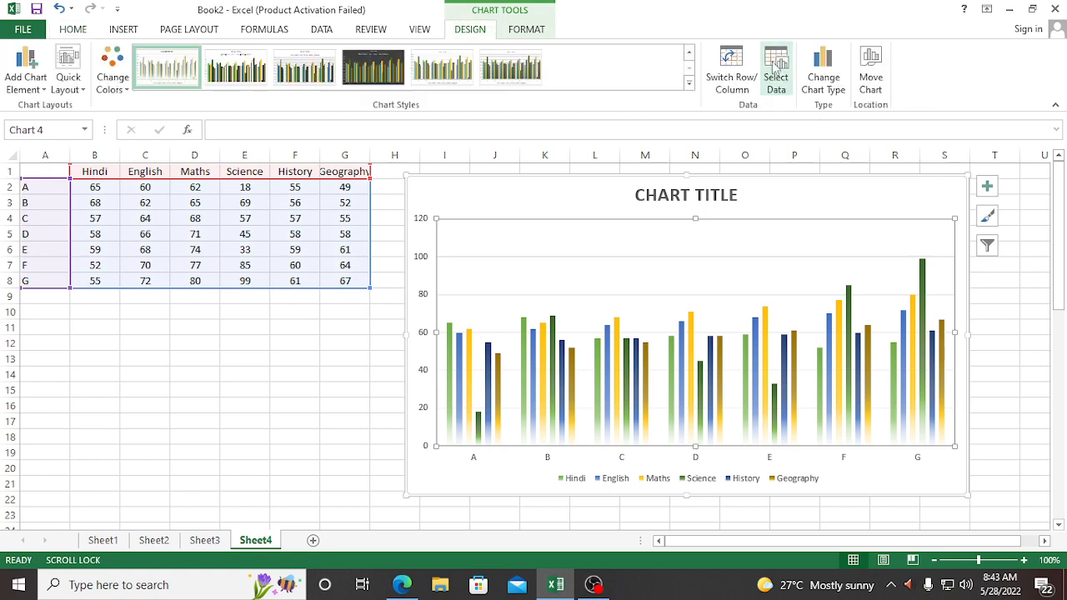
{"action": "left_click", "coordinate": [821, 84]}
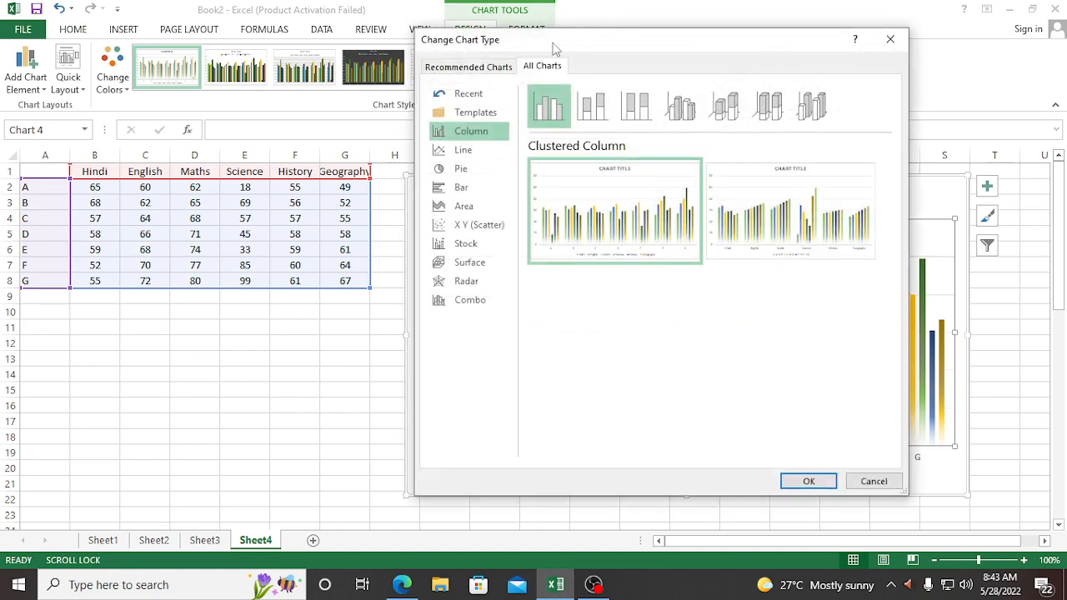
{"action": "left_click_drag", "start_coordinate": [555, 48], "coordinate": [623, 36]}
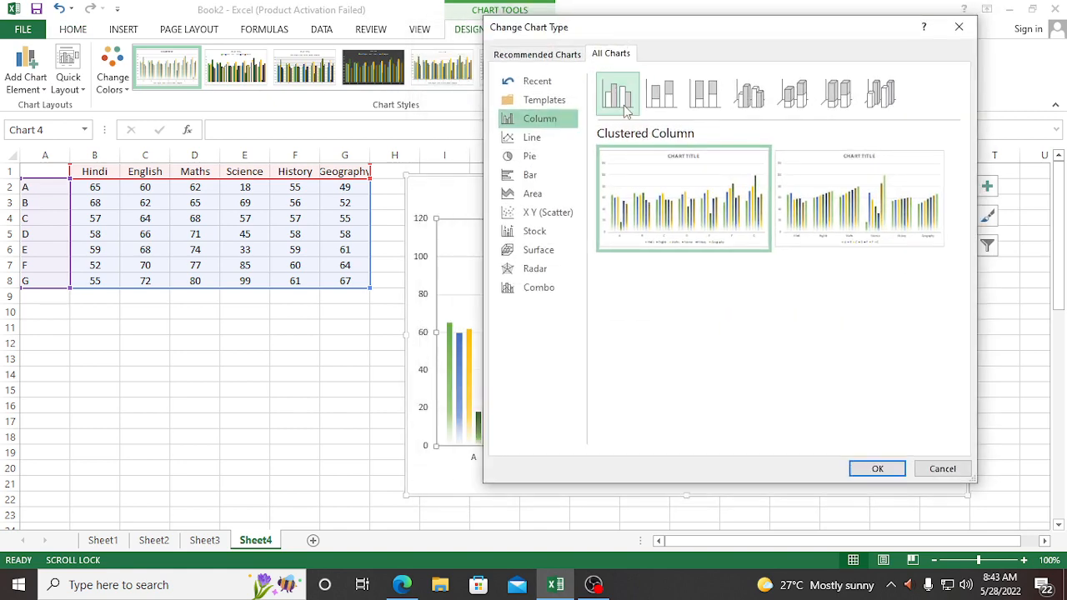
{"action": "left_click", "coordinate": [546, 146]}
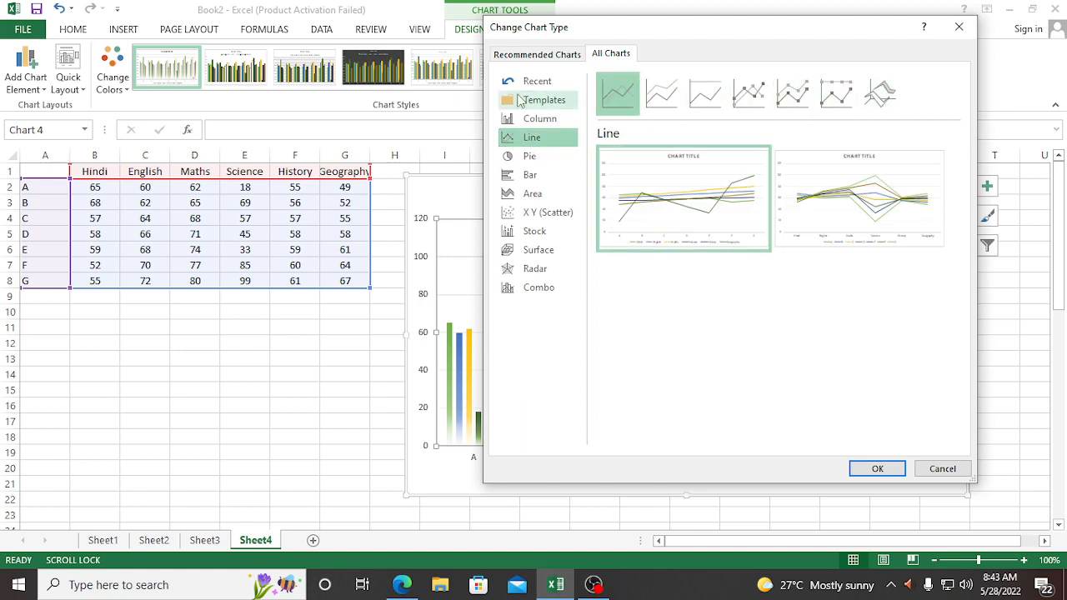
- Preview the line chart subtypes, including stacked, 100% stacked, marker and 3-D variants, for the marks data
{"action": "left_click", "coordinate": [664, 94]}
{"action": "left_click", "coordinate": [709, 97]}
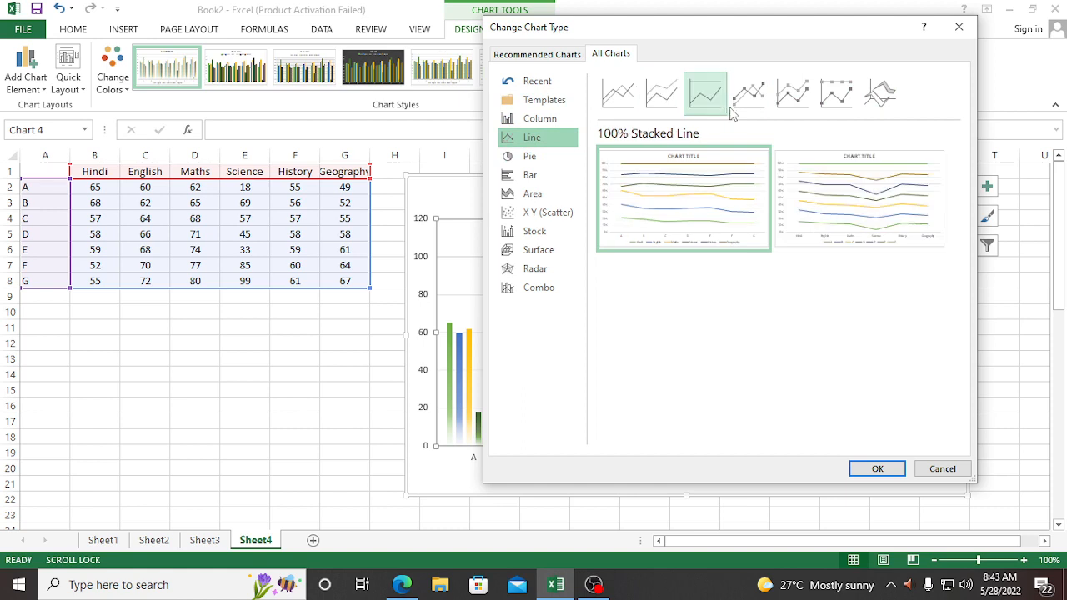
{"action": "left_click", "coordinate": [745, 98]}
{"action": "left_click", "coordinate": [790, 96]}
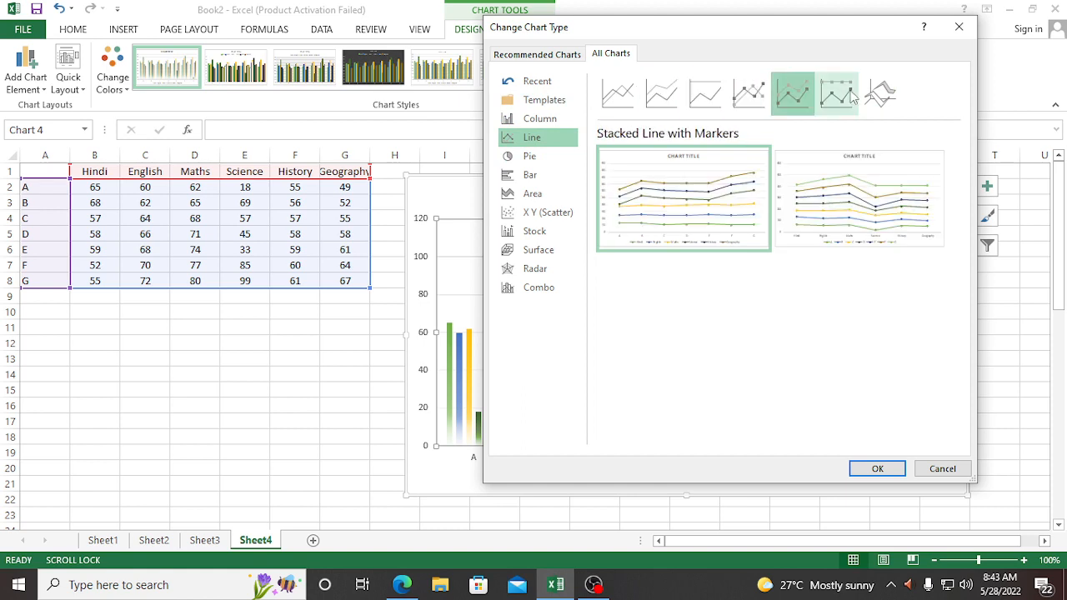
{"action": "left_click", "coordinate": [851, 96]}
{"action": "left_click", "coordinate": [881, 93]}
{"action": "left_click", "coordinate": [663, 101]}
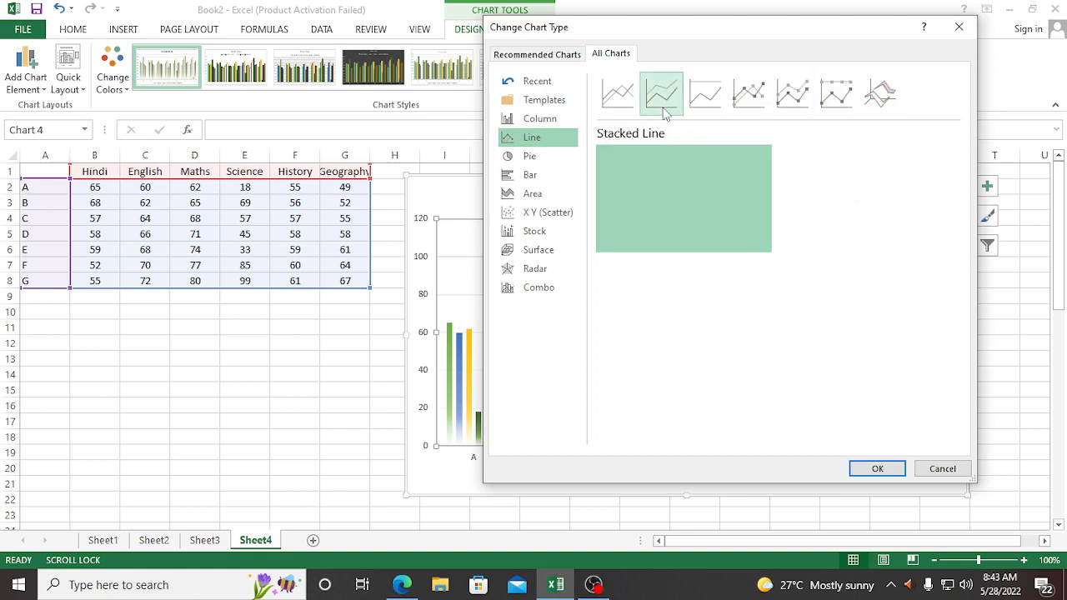
{"action": "left_click", "coordinate": [705, 95]}
{"action": "left_click", "coordinate": [662, 96]}
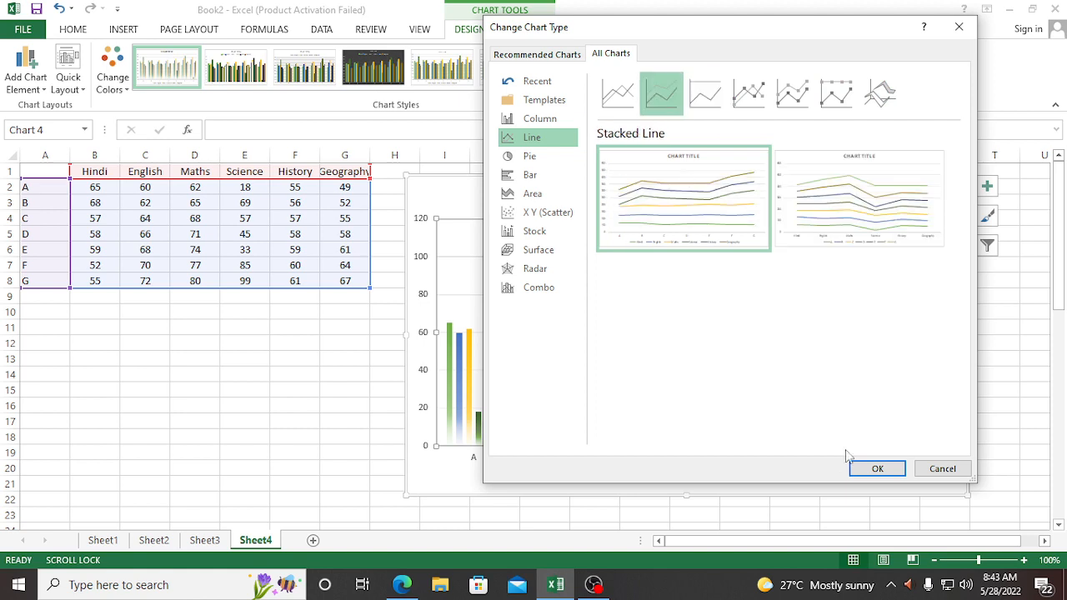
{"action": "left_click", "coordinate": [793, 95]}
- Change the chart to Line with Markers, using the version with subjects along the horizontal axis and students as series
{"action": "left_click", "coordinate": [750, 94]}
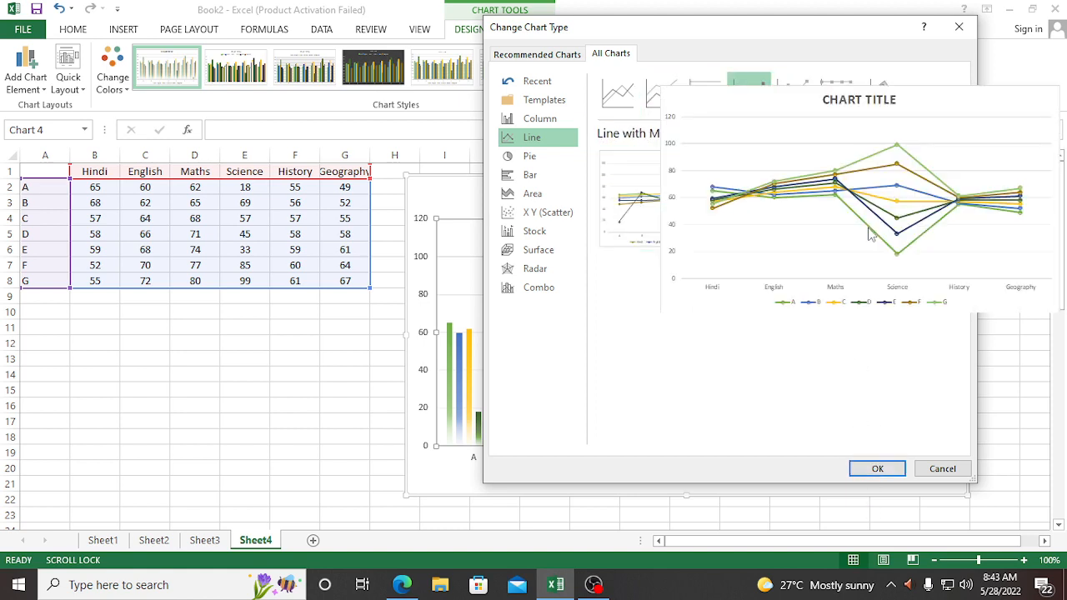
{"action": "left_click", "coordinate": [871, 271]}
{"action": "left_click", "coordinate": [876, 469]}
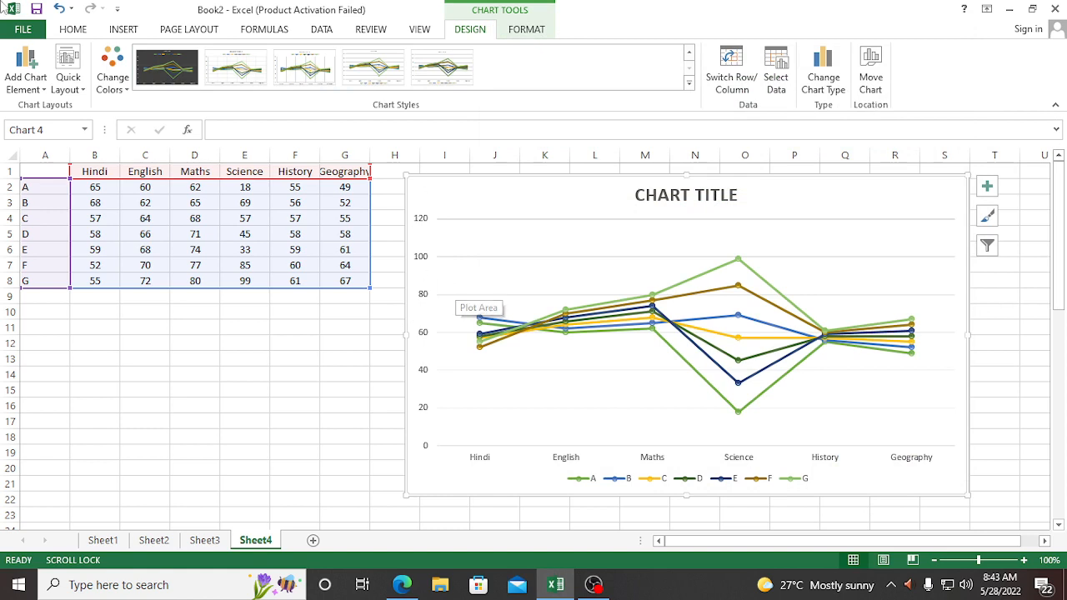
{"action": "left_click", "coordinate": [42, 90]}
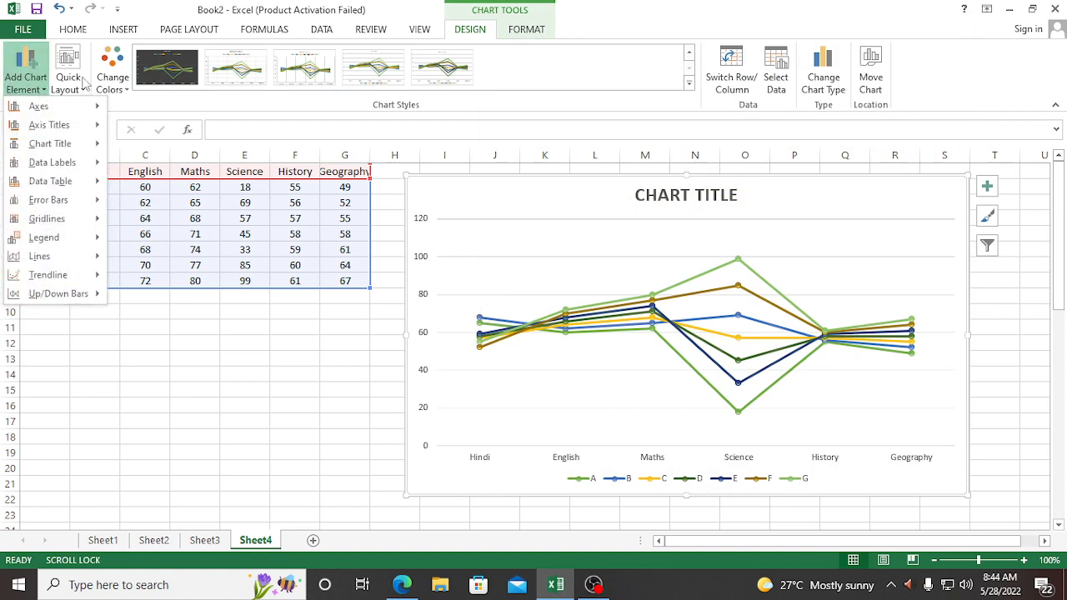
{"action": "left_click", "coordinate": [70, 84]}
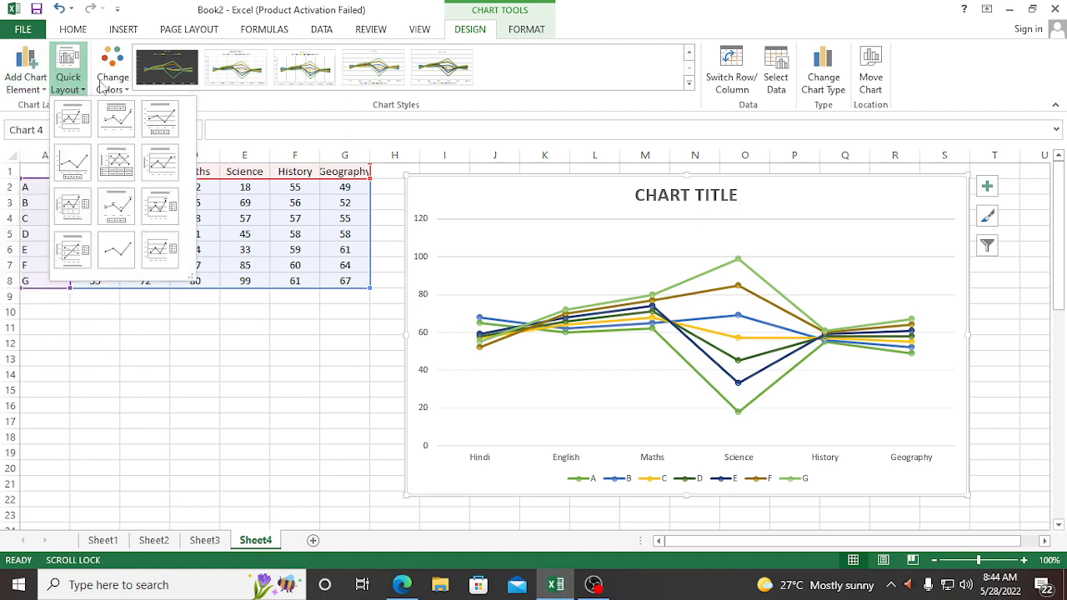
{"action": "left_click", "coordinate": [112, 81]}
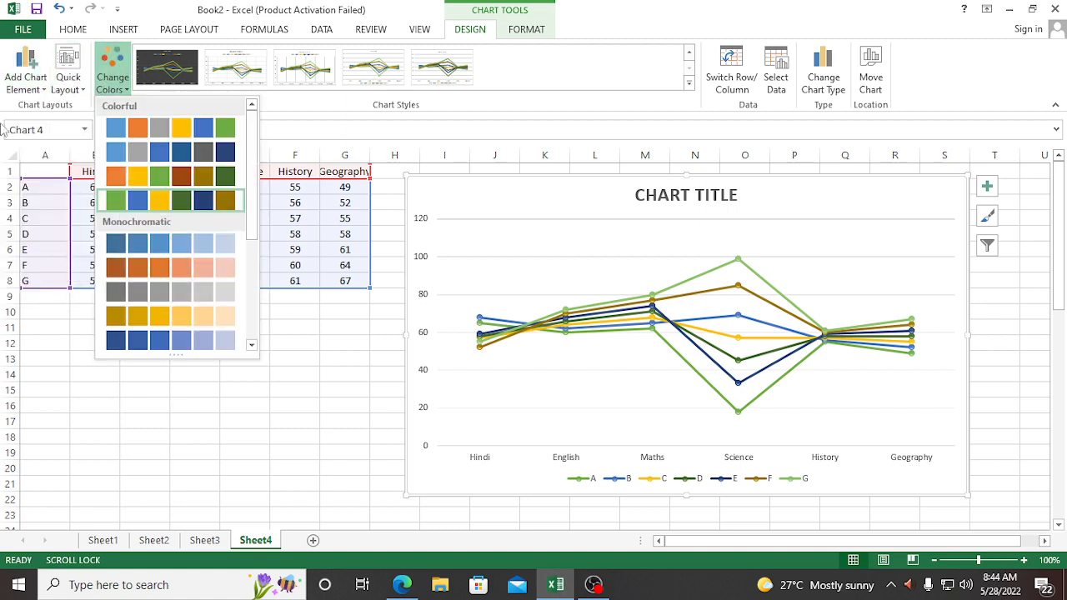
- Add drop lines to the line chart
{"action": "left_click", "coordinate": [29, 91]}
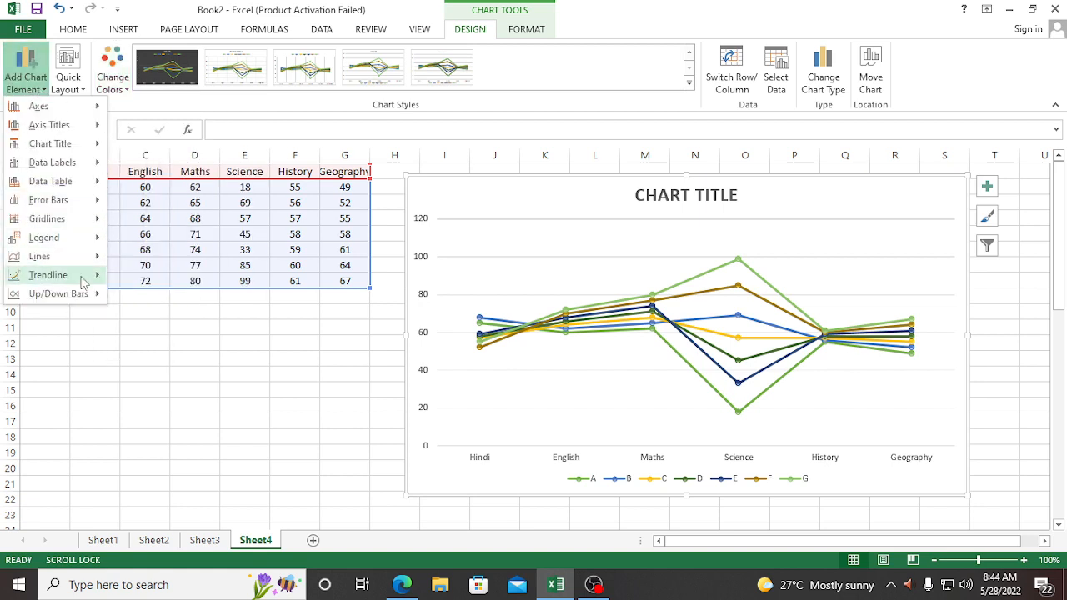
{"action": "mouse_move", "coordinate": [67, 265]}
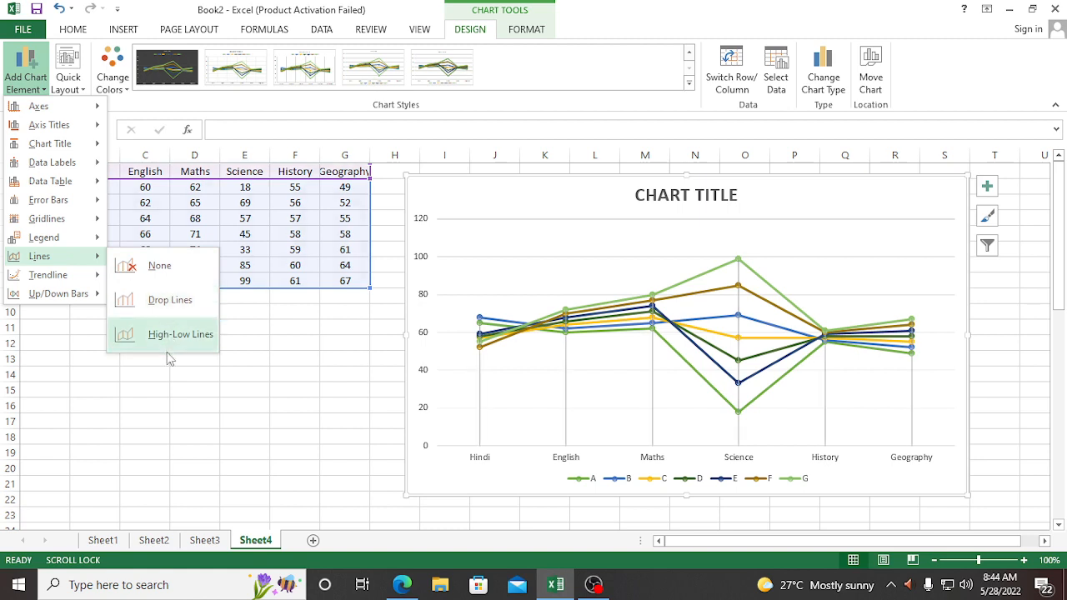
{"action": "left_click", "coordinate": [158, 307]}
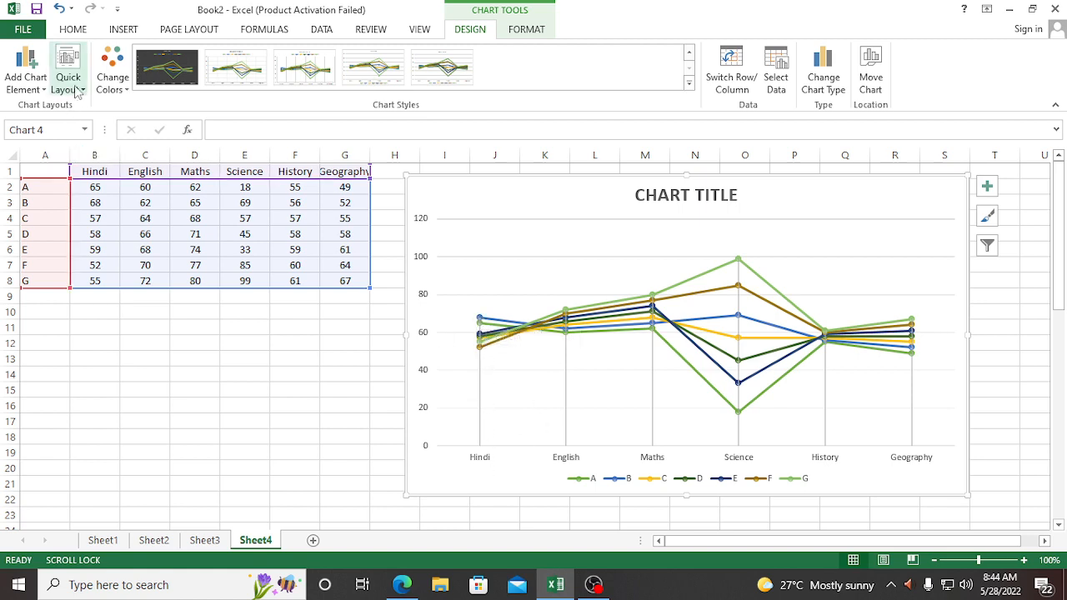
- Try High-Low Lines on the chart in place of the drop lines, and switch back to Drop Lines
{"action": "left_click", "coordinate": [25, 74]}
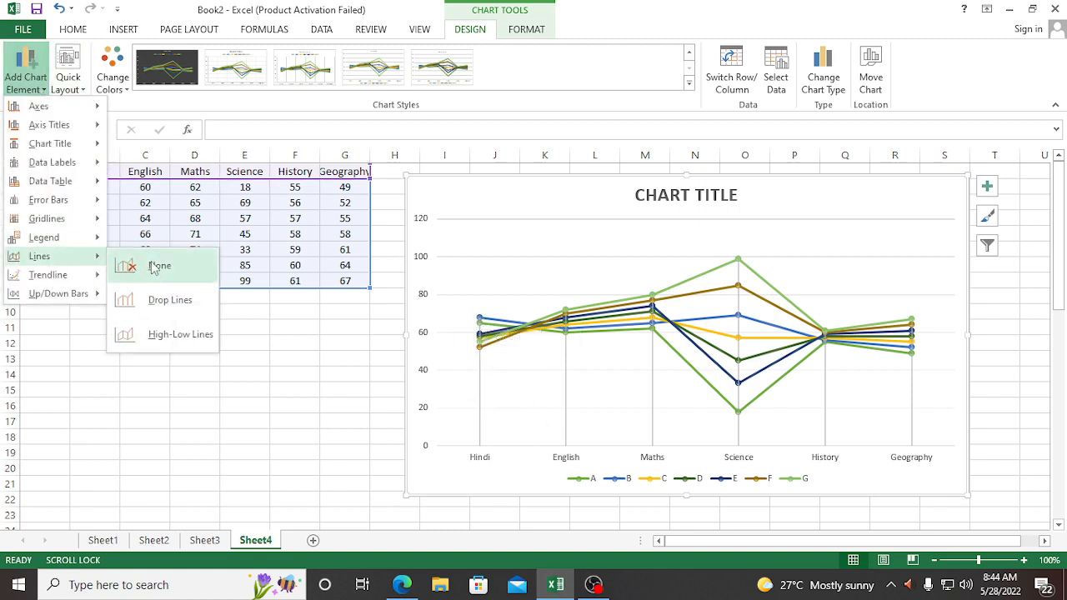
{"action": "left_click", "coordinate": [158, 335]}
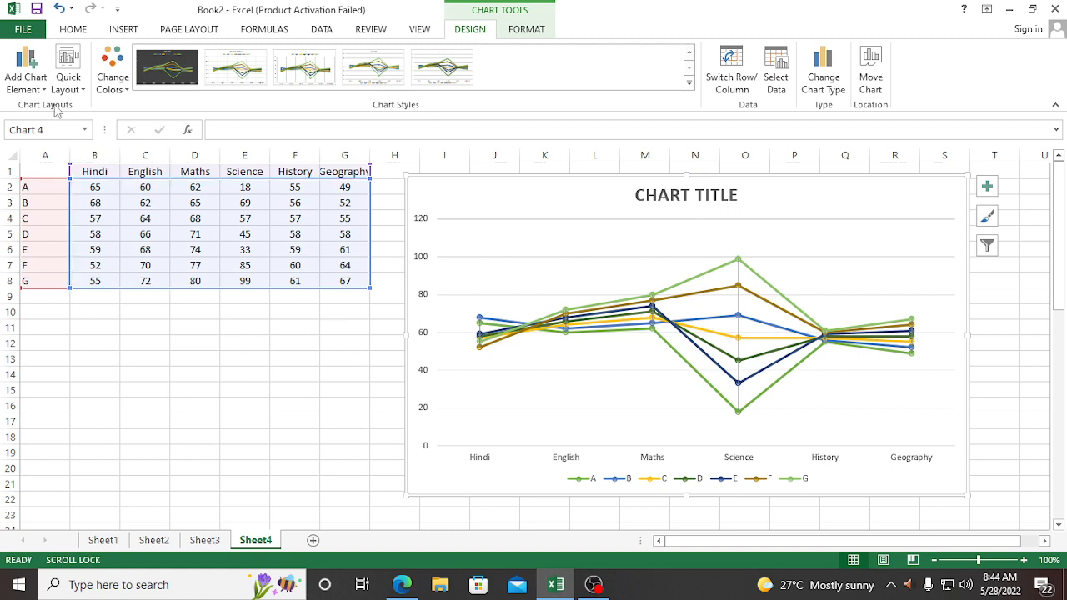
{"action": "left_click", "coordinate": [26, 75]}
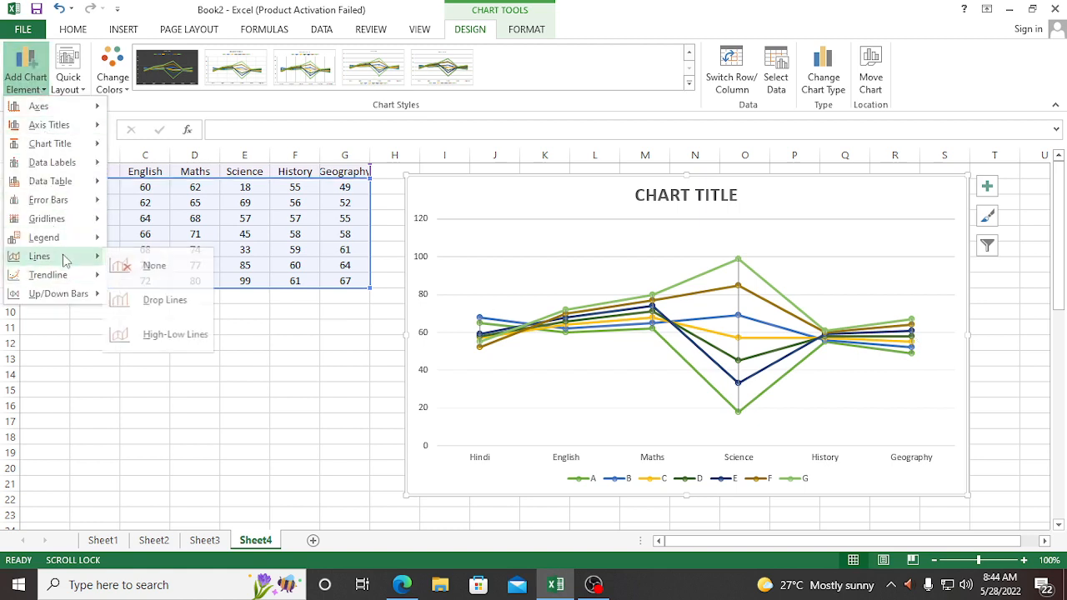
{"action": "left_click", "coordinate": [164, 307]}
- Add a Moving Average trendline based on series E to the line chart
{"action": "left_click", "coordinate": [25, 71]}
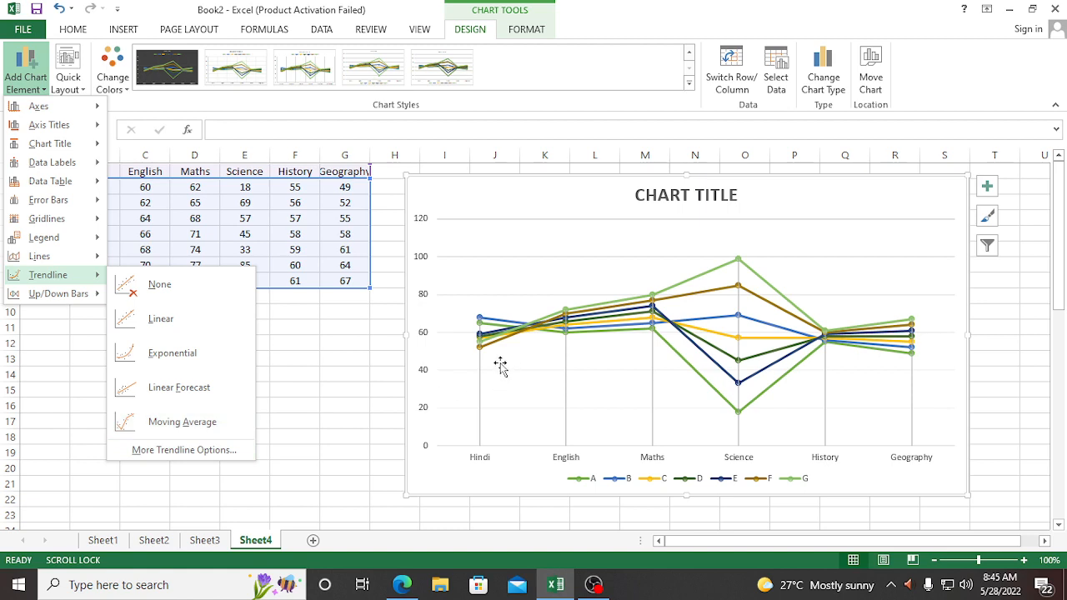
{"action": "left_click", "coordinate": [142, 423]}
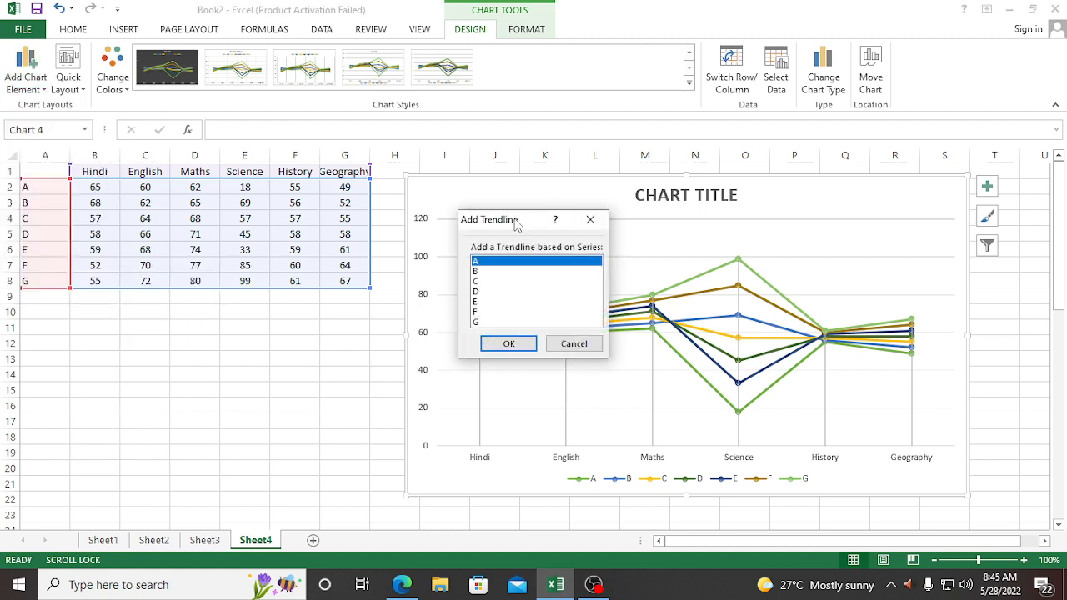
{"action": "left_click_drag", "start_coordinate": [517, 225], "coordinate": [364, 203]}
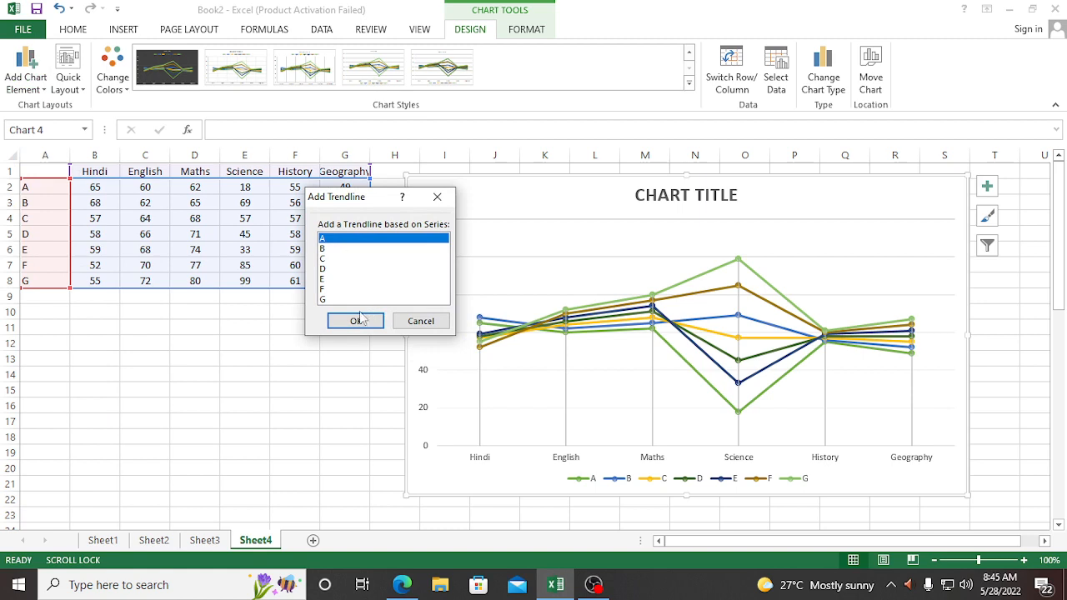
{"action": "left_click", "coordinate": [329, 261]}
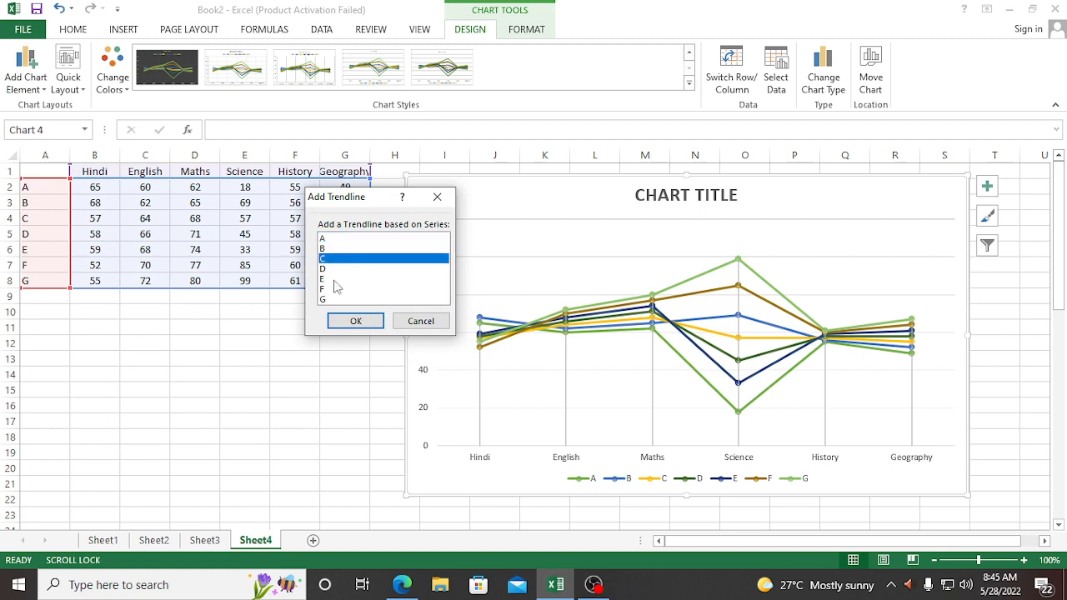
{"action": "left_click", "coordinate": [333, 279]}
{"action": "left_click", "coordinate": [350, 320]}
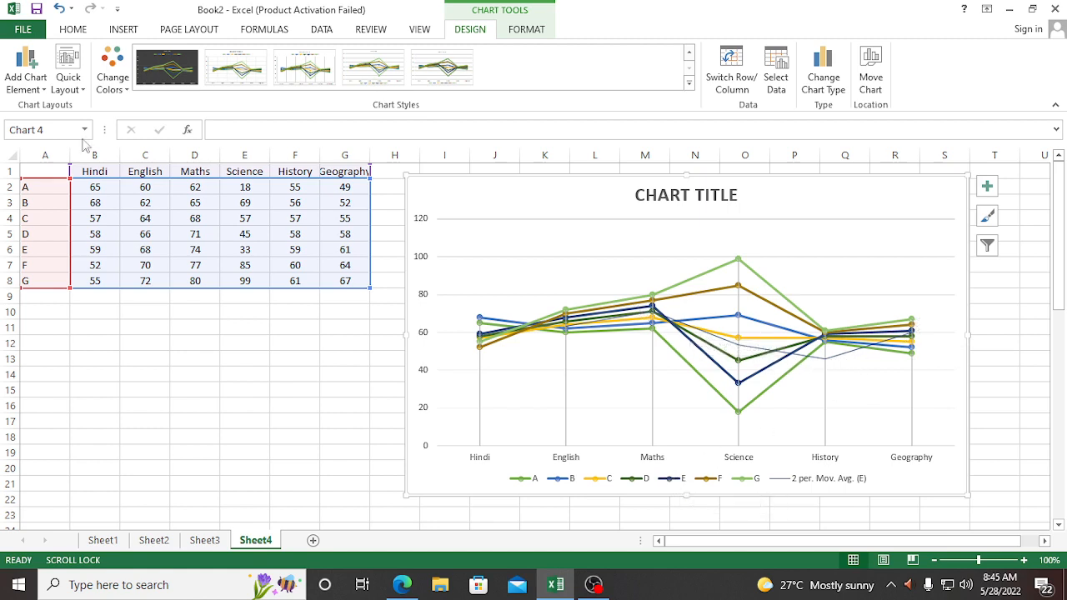
- Add an Exponential trendline based on series A to the line chart
{"action": "left_click", "coordinate": [26, 76]}
{"action": "mouse_move", "coordinate": [80, 276]}
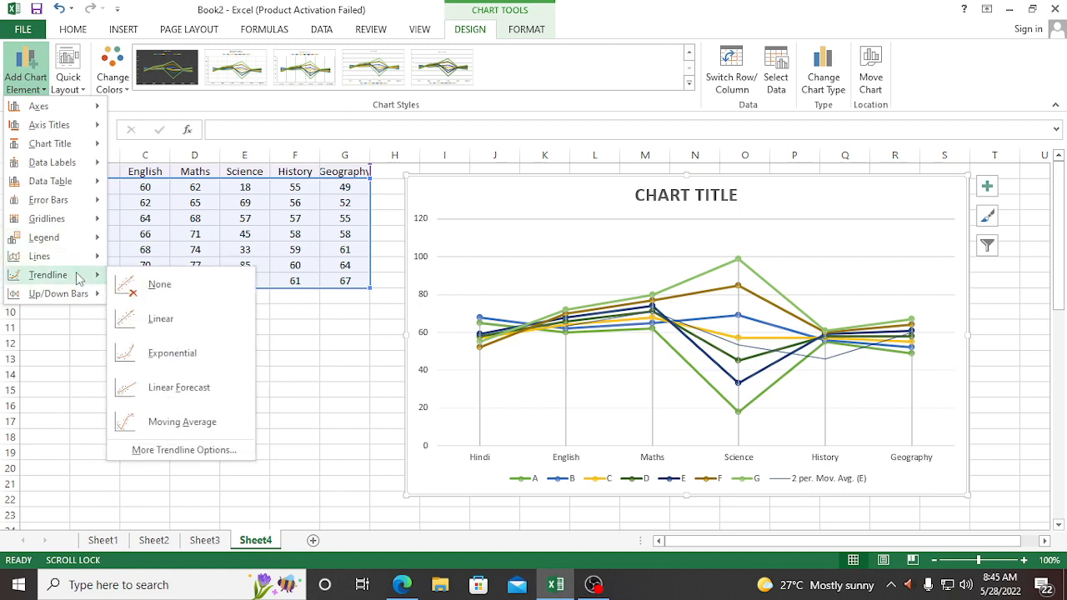
{"action": "left_click", "coordinate": [159, 357]}
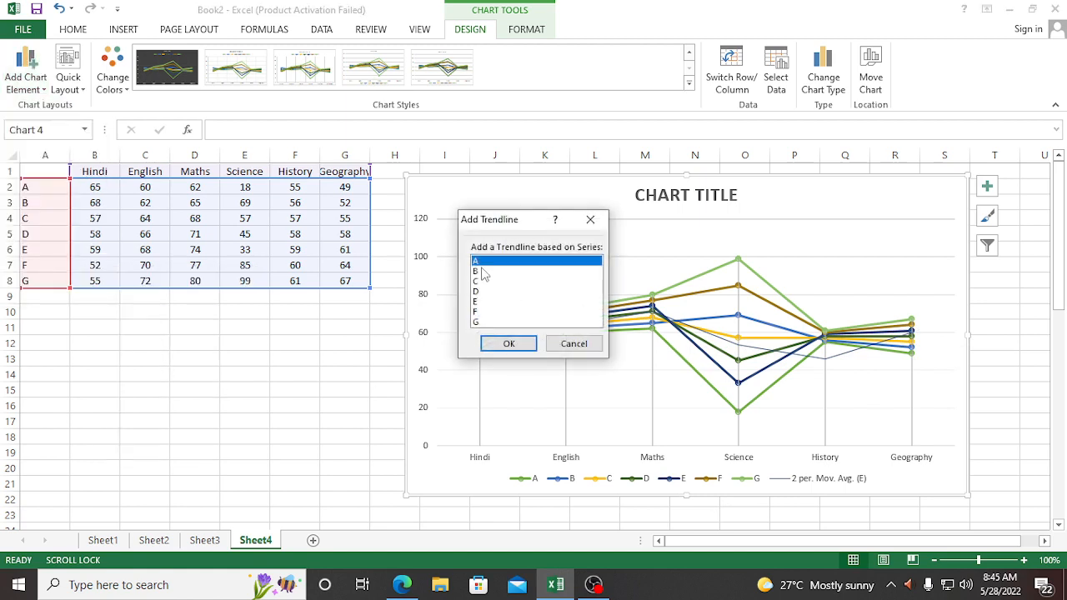
{"action": "left_click", "coordinate": [510, 343]}
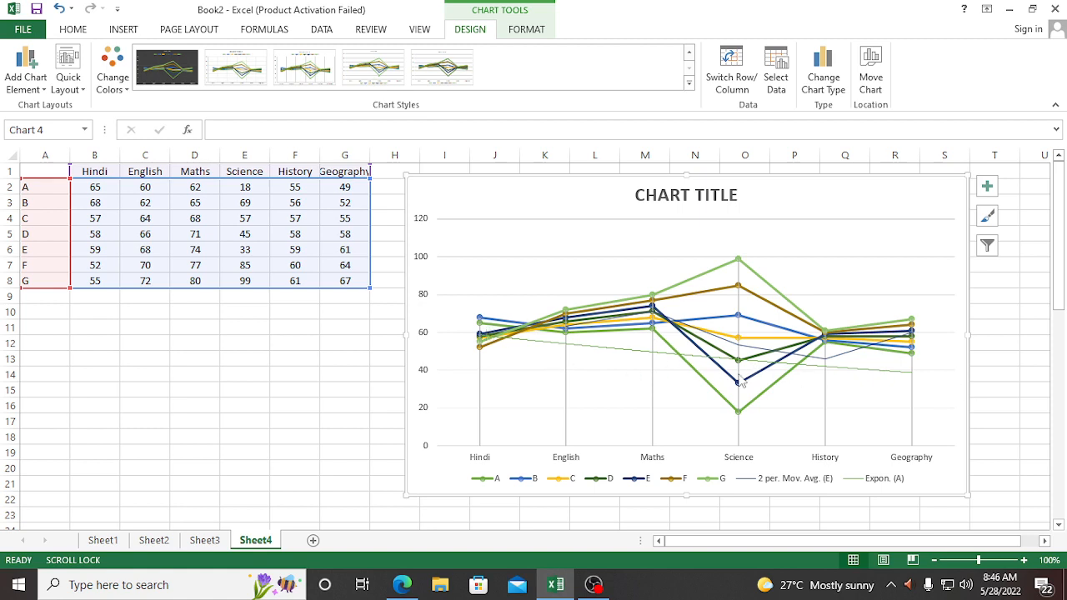
- Add a Moving Average trendline based on series A to the line chart
{"action": "left_click", "coordinate": [30, 94]}
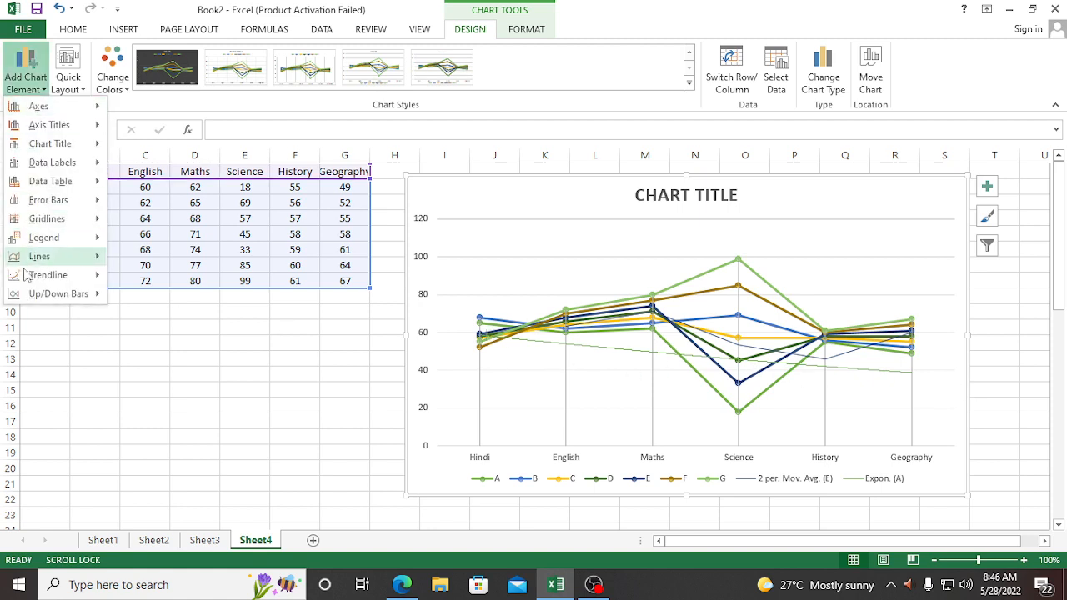
{"action": "mouse_move", "coordinate": [38, 282]}
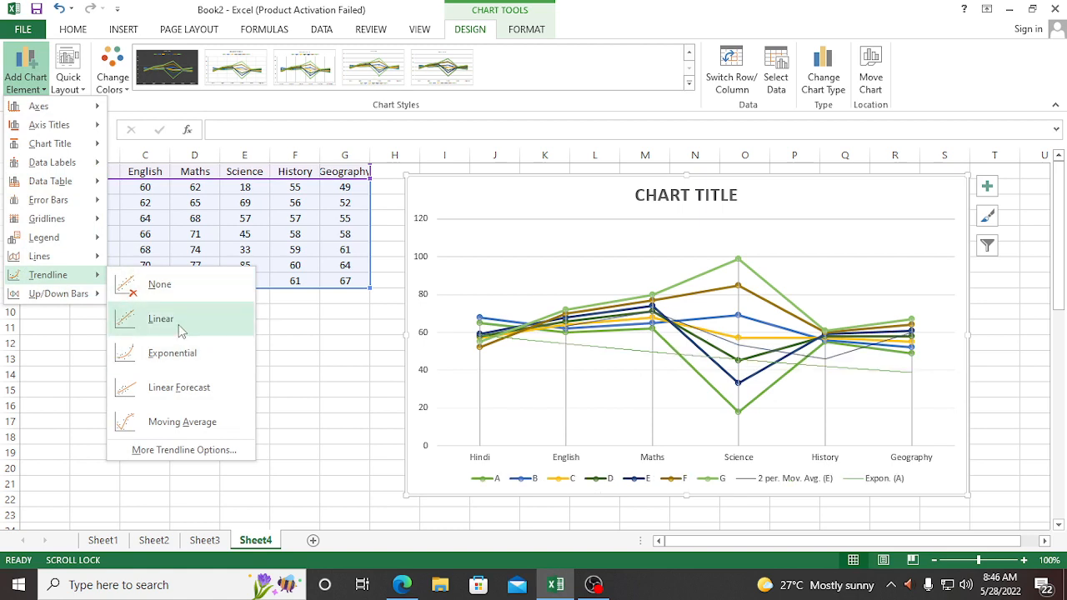
{"action": "left_click", "coordinate": [172, 426]}
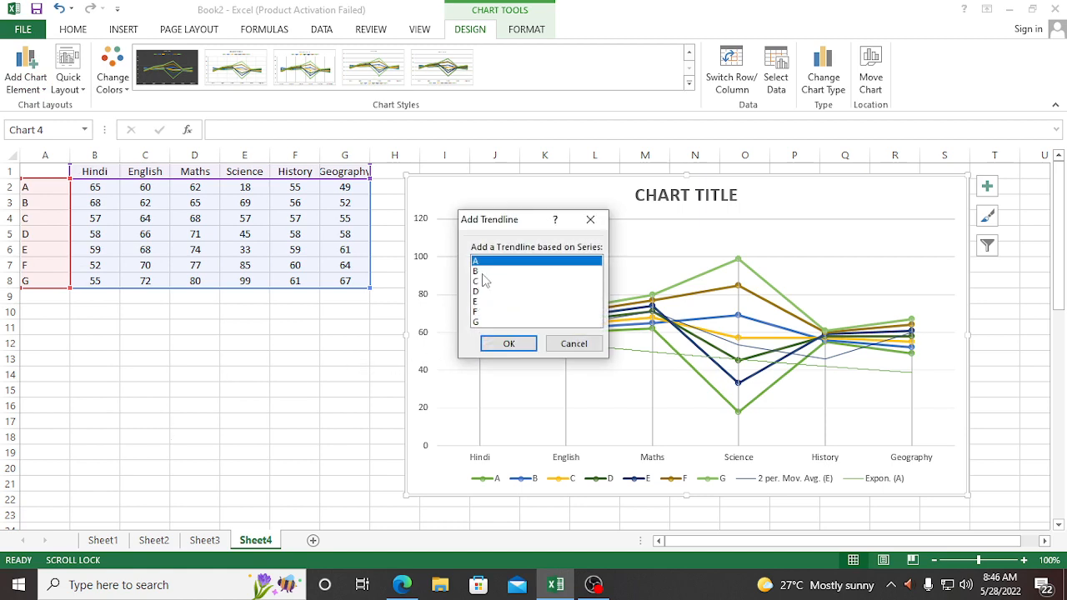
{"action": "left_click", "coordinate": [509, 344]}
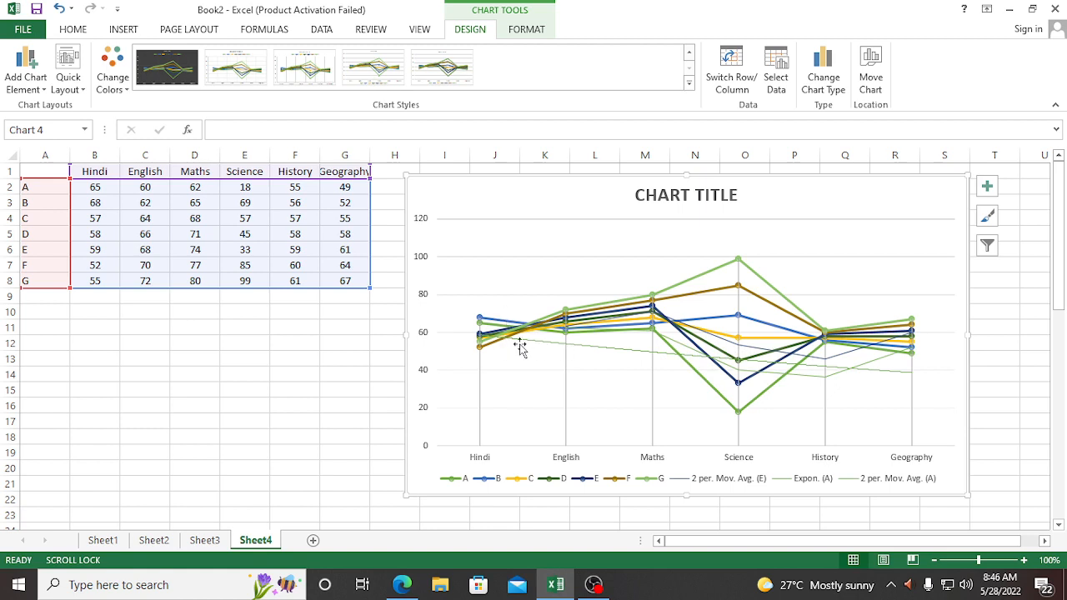
- Try Up/Down Bars on the line chart, and remove them again
{"action": "left_click", "coordinate": [22, 81]}
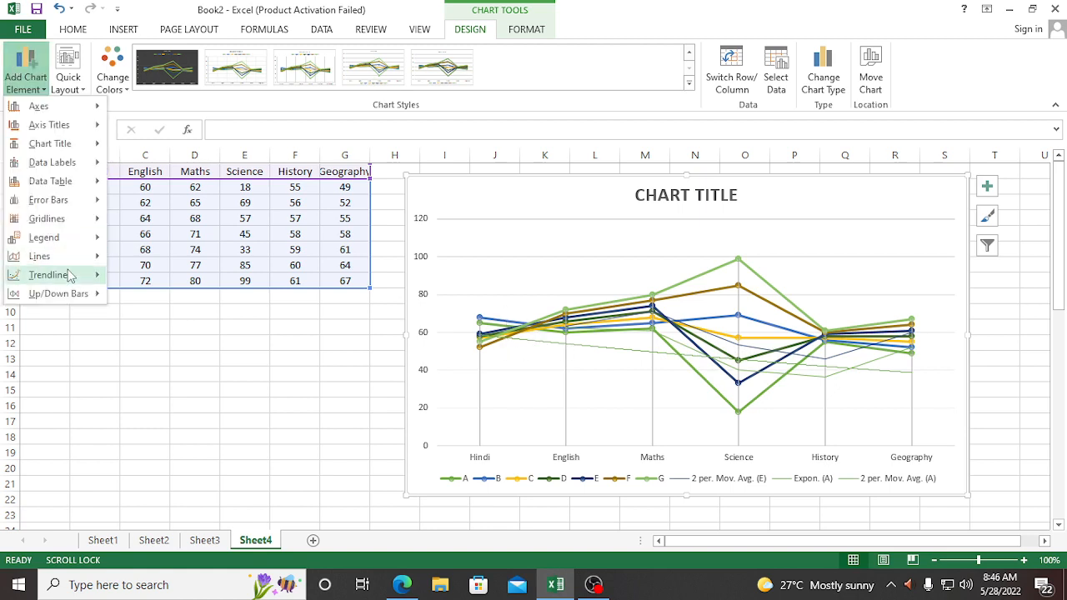
{"action": "mouse_move", "coordinate": [50, 275]}
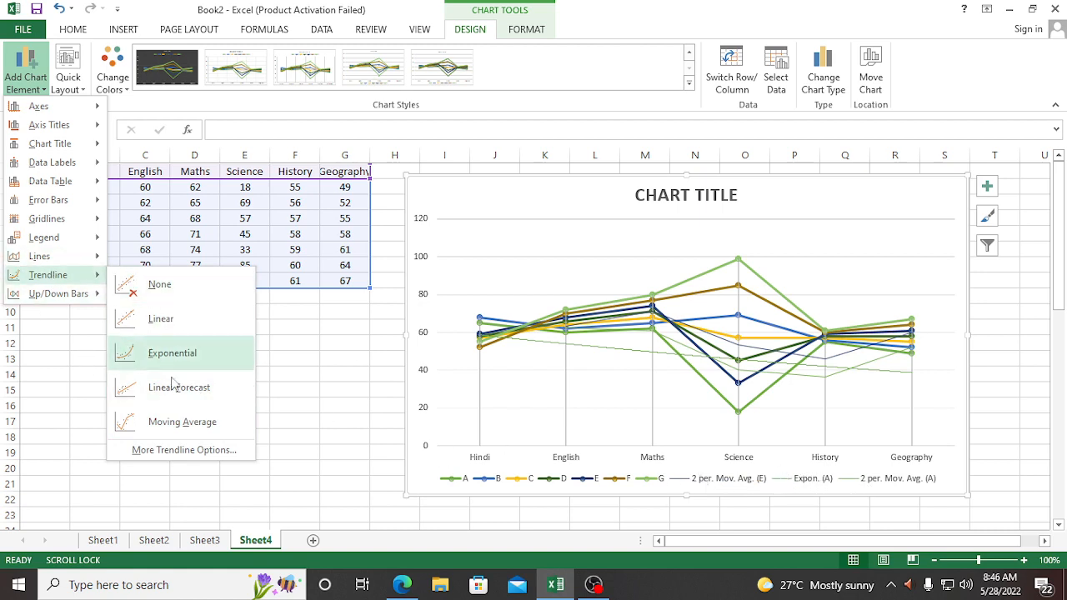
{"action": "mouse_move", "coordinate": [50, 293]}
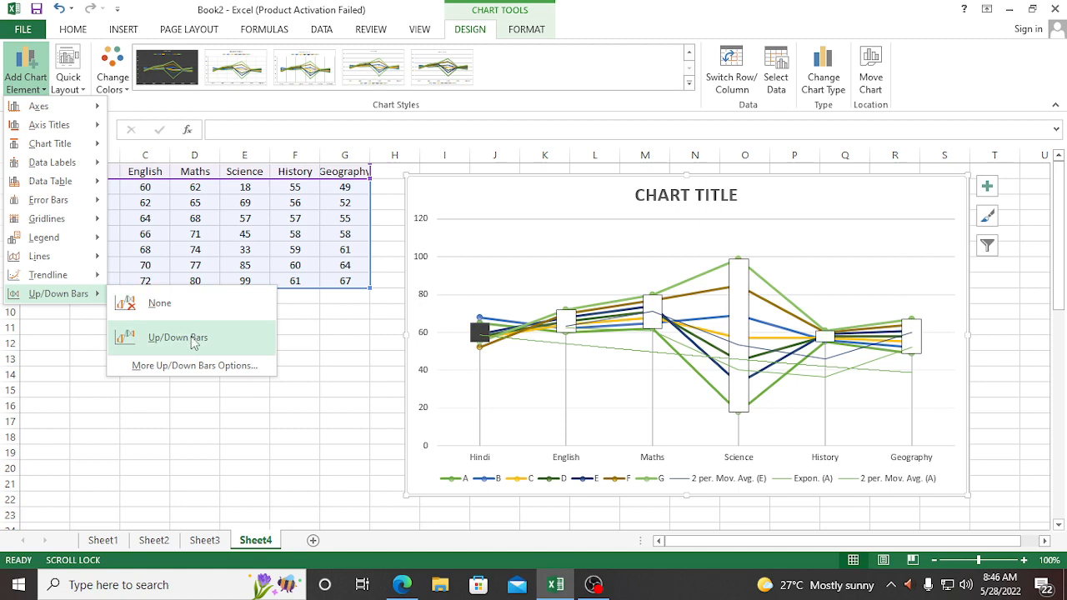
{"action": "left_click", "coordinate": [200, 344]}
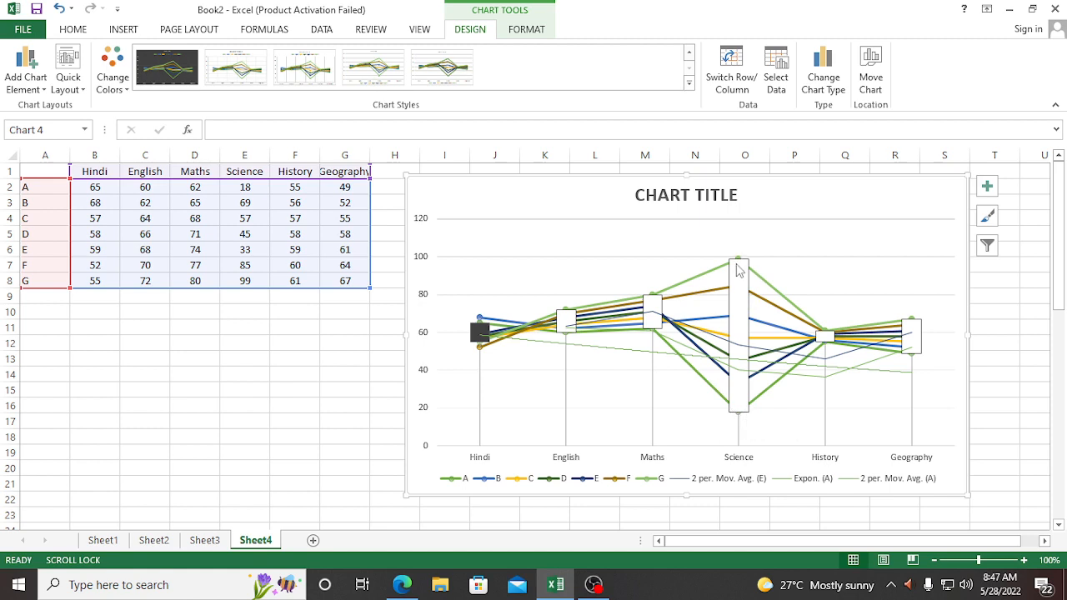
{"action": "mouse_move", "coordinate": [717, 322]}
{"action": "left_click", "coordinate": [25, 69]}
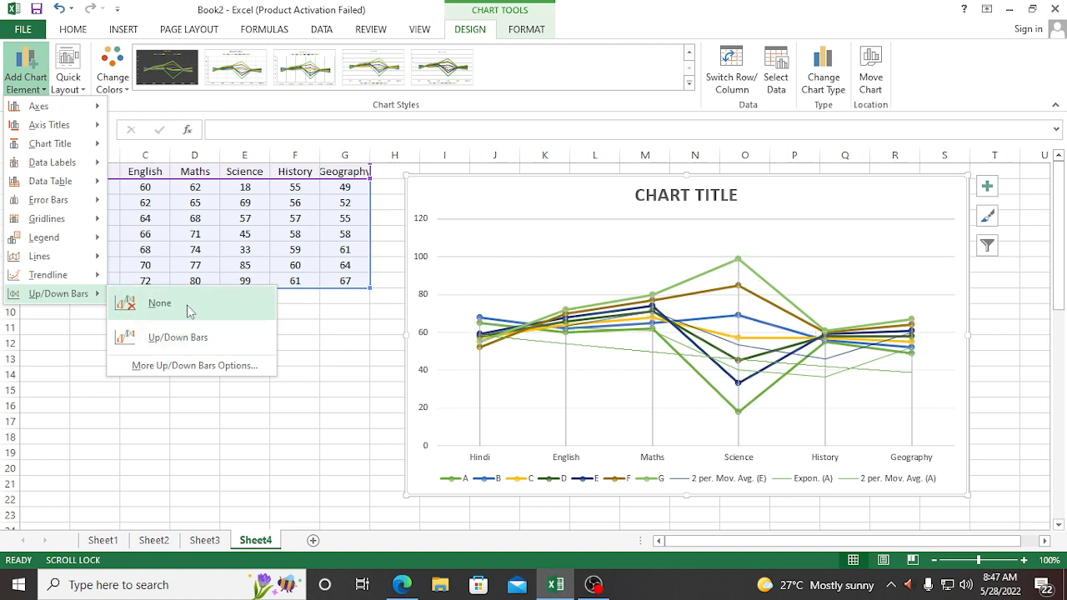
{"action": "left_click", "coordinate": [190, 311]}
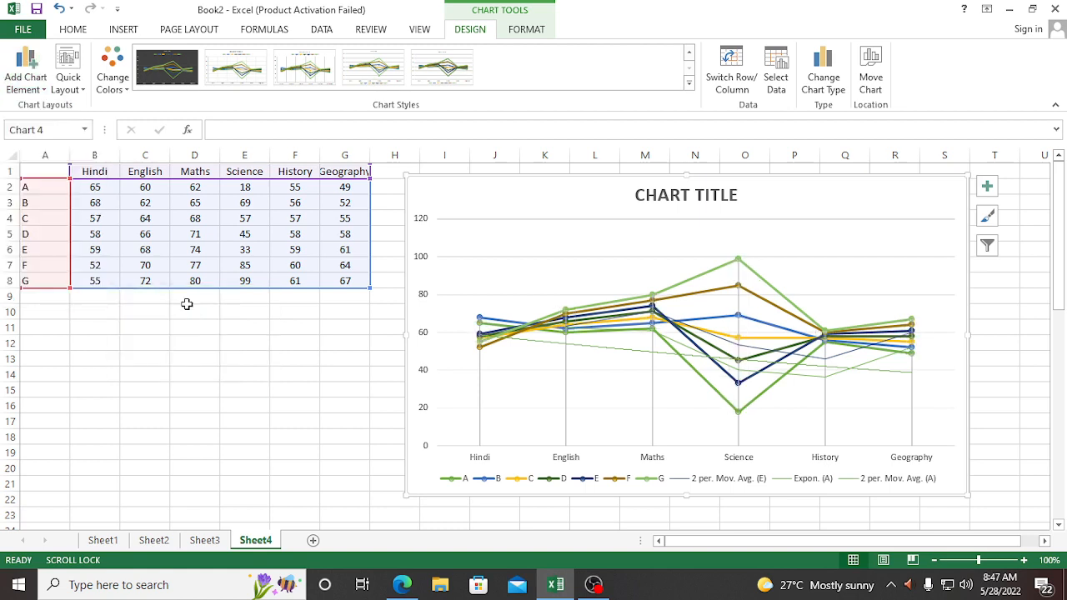
{"action": "left_click", "coordinate": [29, 75]}
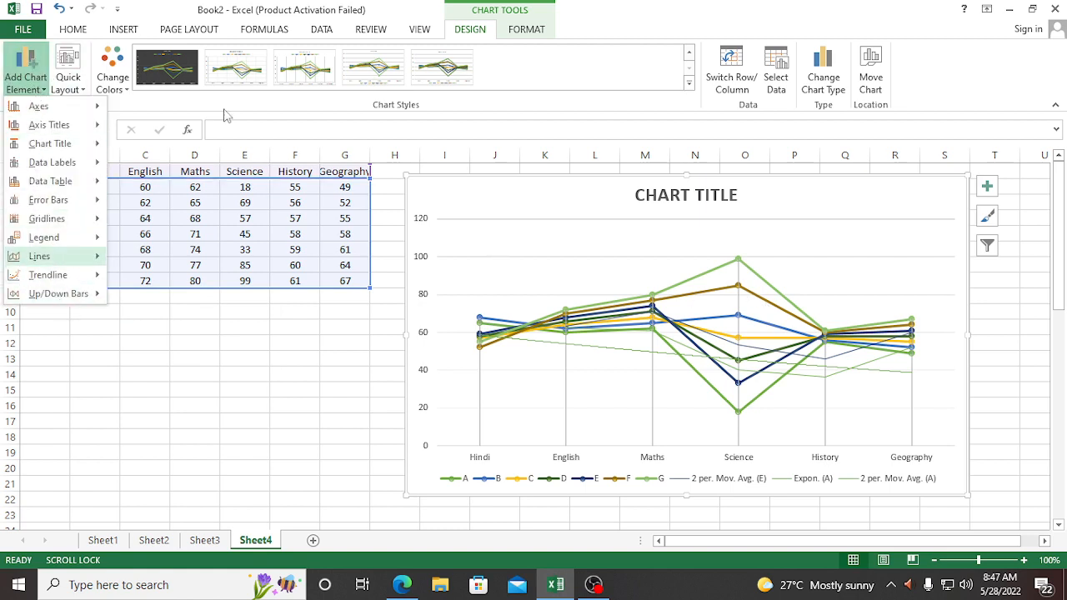
{"action": "mouse_move", "coordinate": [72, 256]}
{"action": "left_click", "coordinate": [820, 74]}
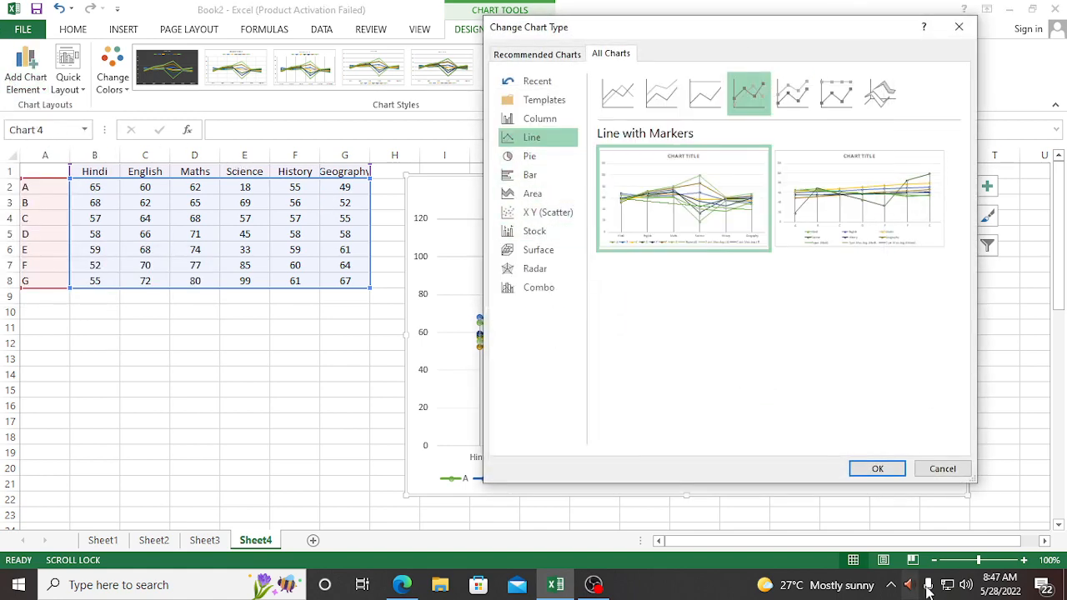
{"action": "left_click", "coordinate": [927, 469]}
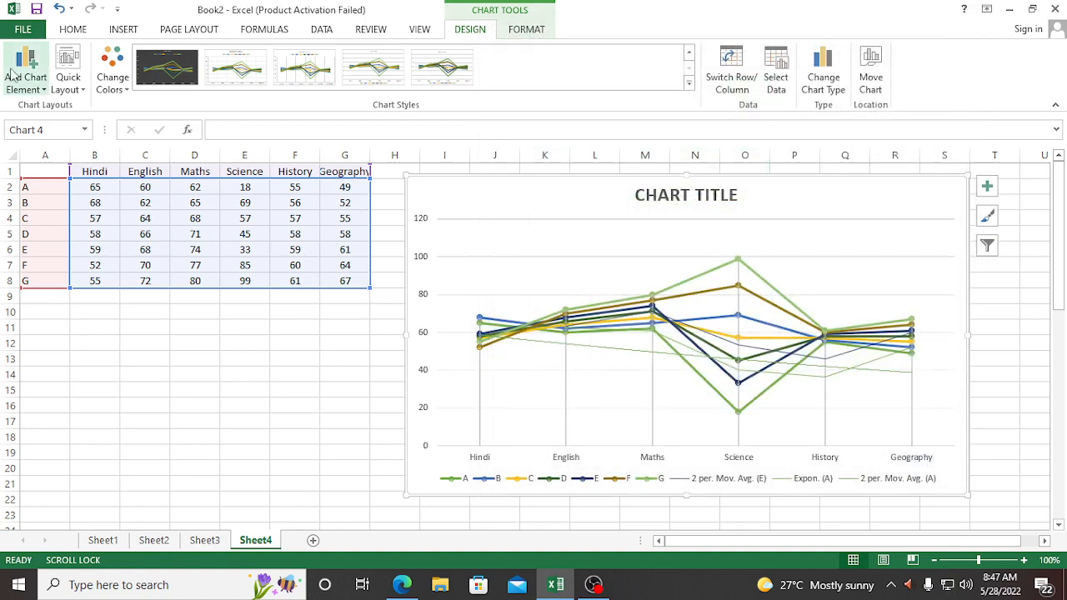
{"action": "left_click", "coordinate": [826, 83]}
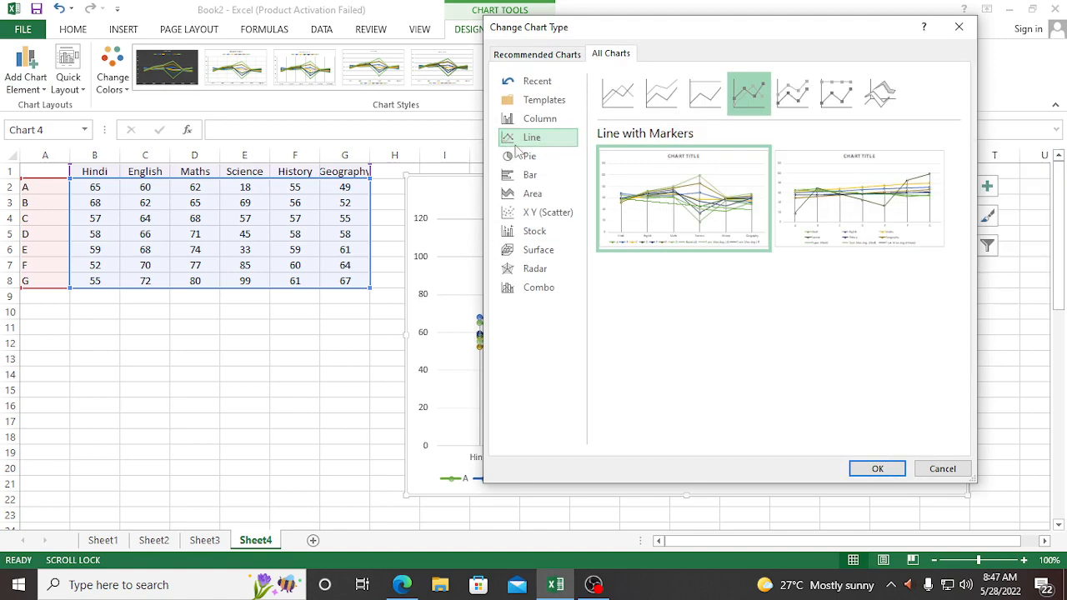
{"action": "left_click", "coordinate": [959, 27]}
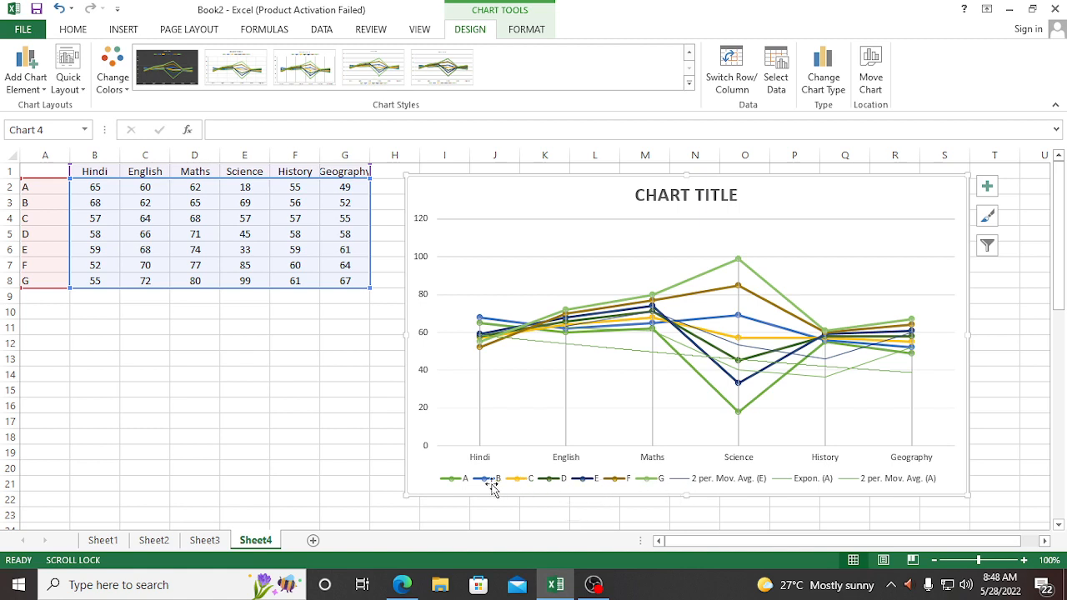
{"action": "left_click", "coordinate": [98, 202]}
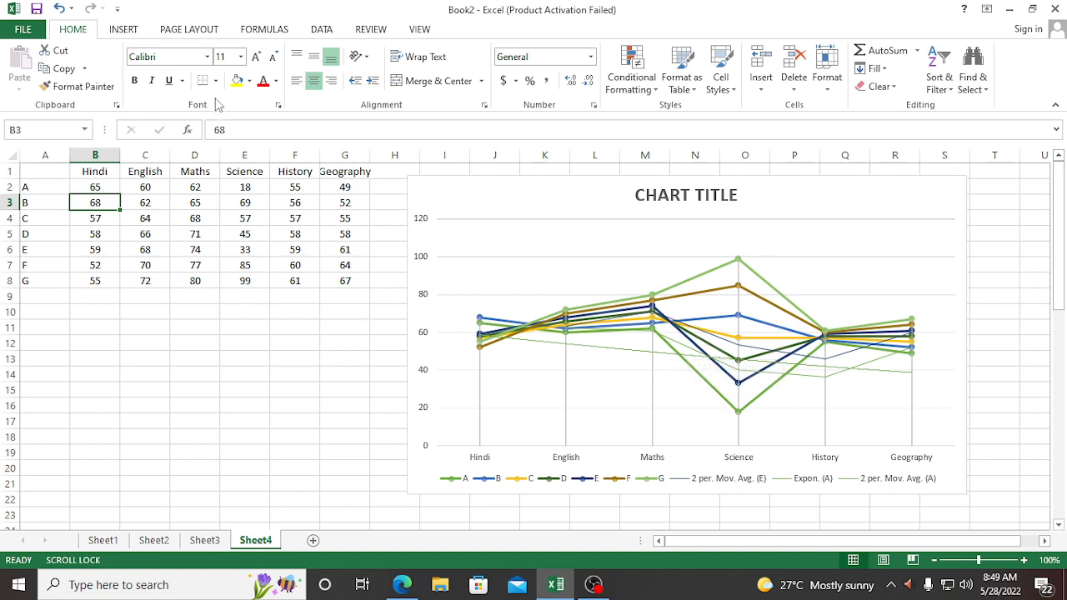
{"action": "left_click", "coordinate": [117, 30]}
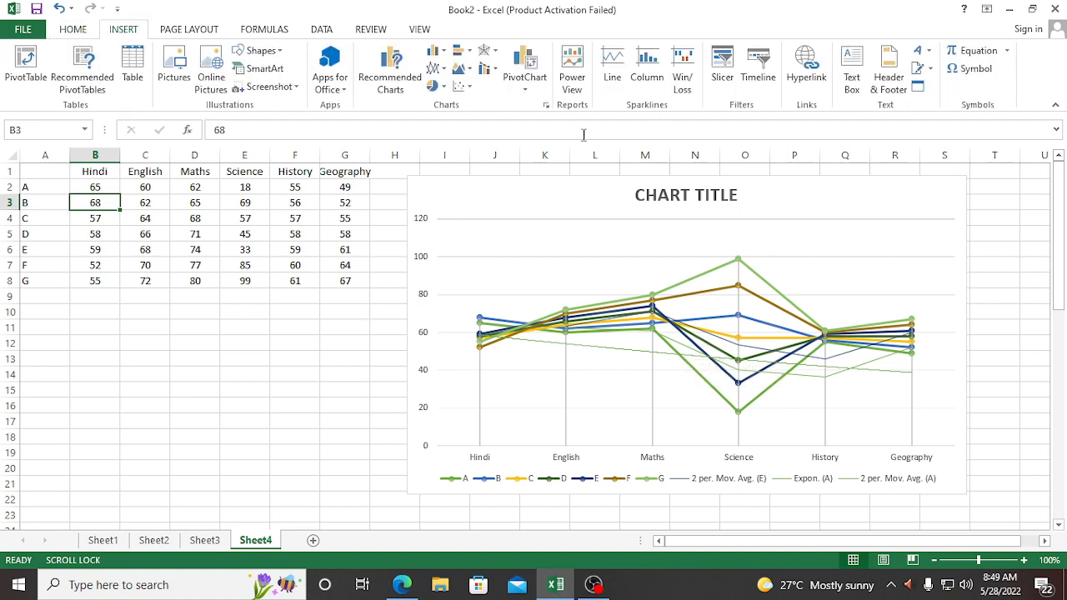
- Preview the pie chart variants for the marks chart, including Pie of Pie and the doughnut, without applying one
{"action": "left_click", "coordinate": [659, 307]}
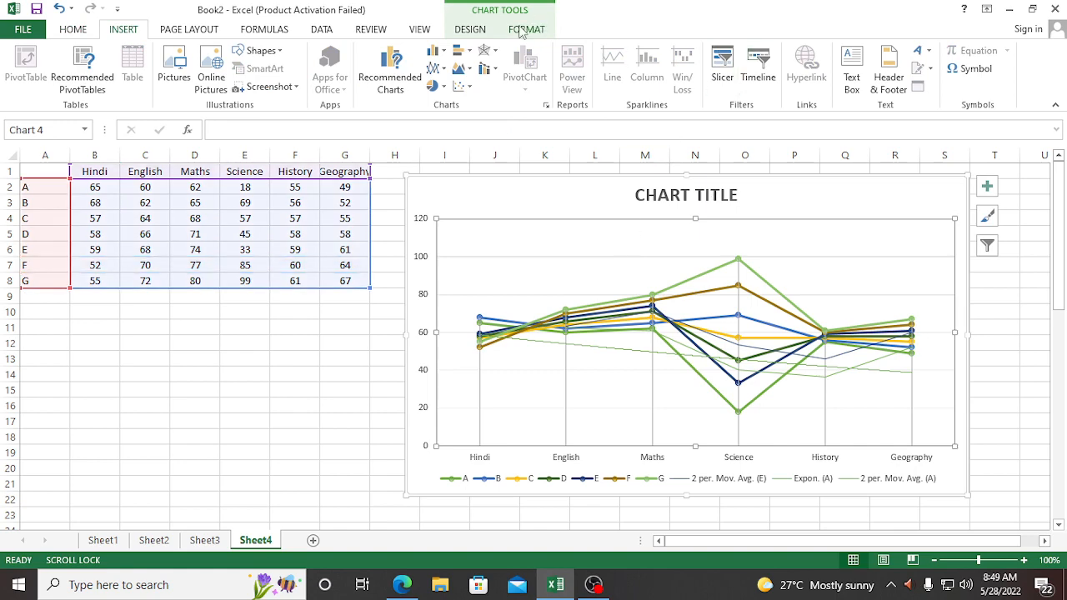
{"action": "left_click", "coordinate": [458, 26]}
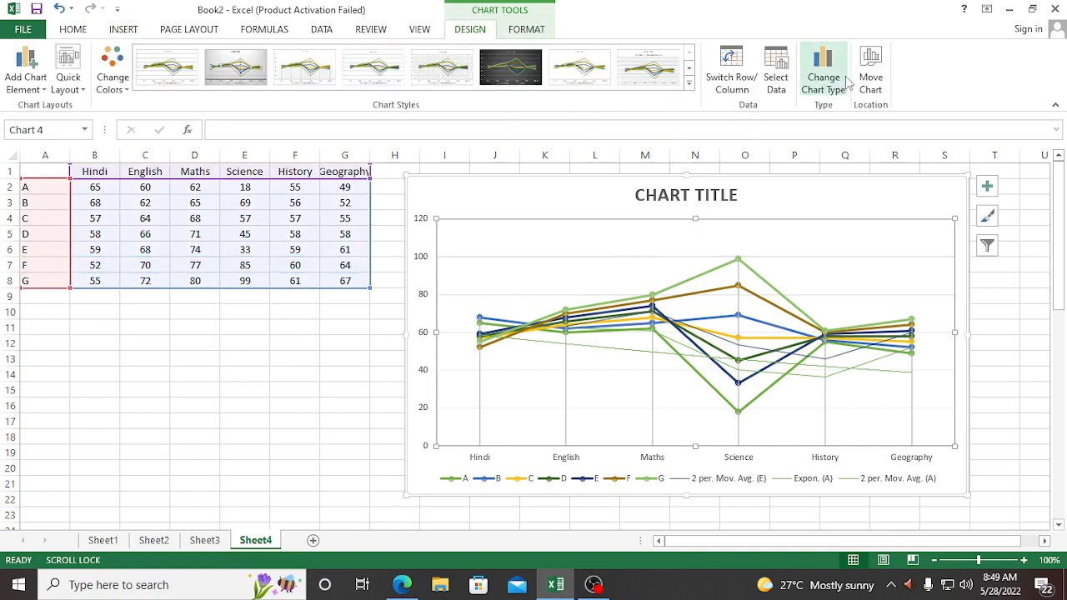
{"action": "left_click", "coordinate": [821, 70]}
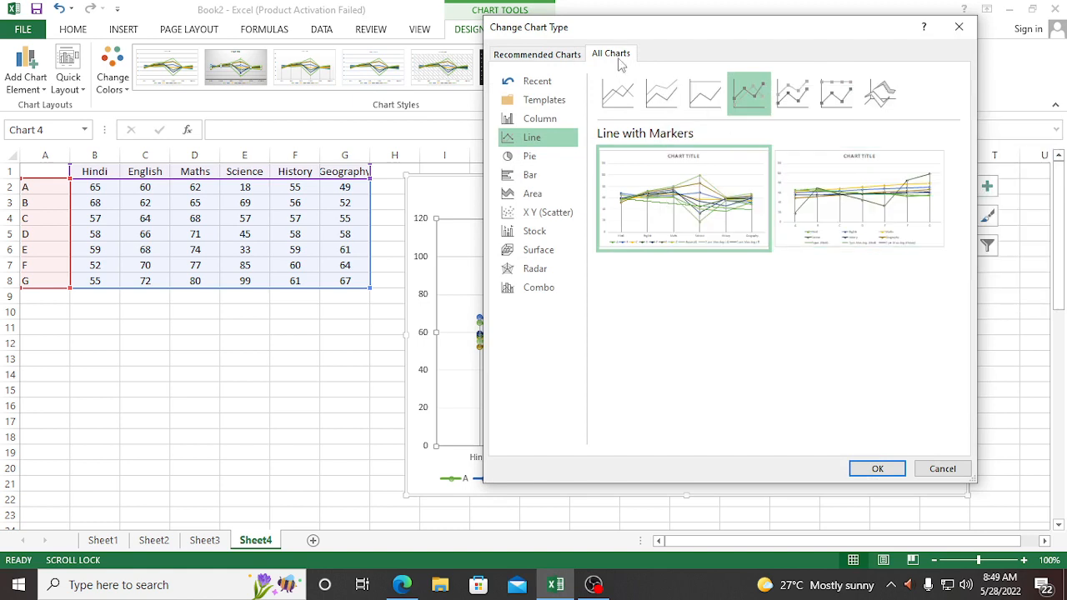
{"action": "left_click", "coordinate": [523, 157]}
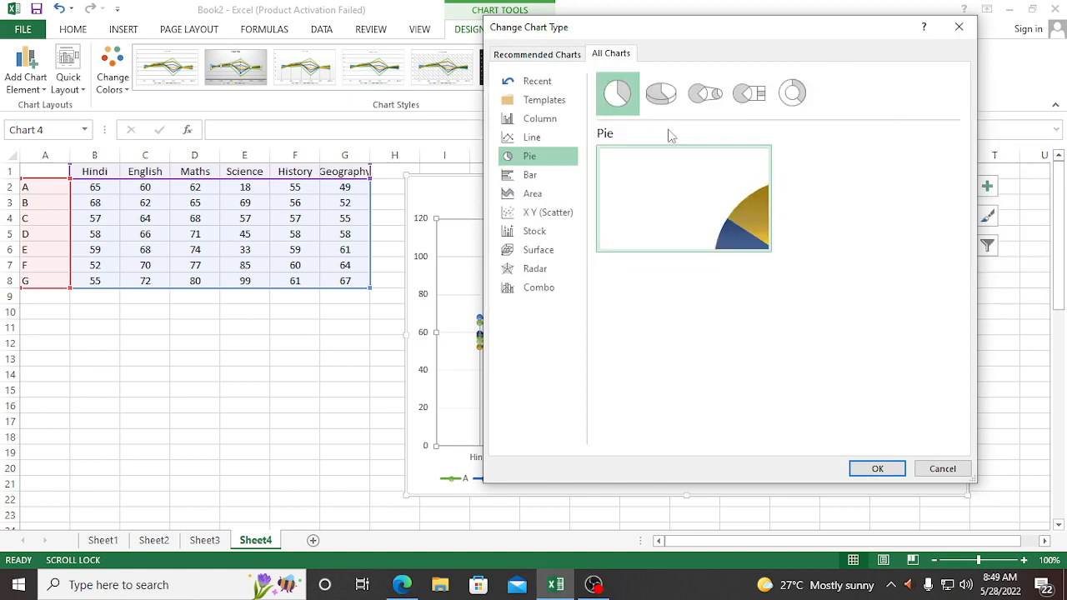
{"action": "left_click", "coordinate": [661, 93]}
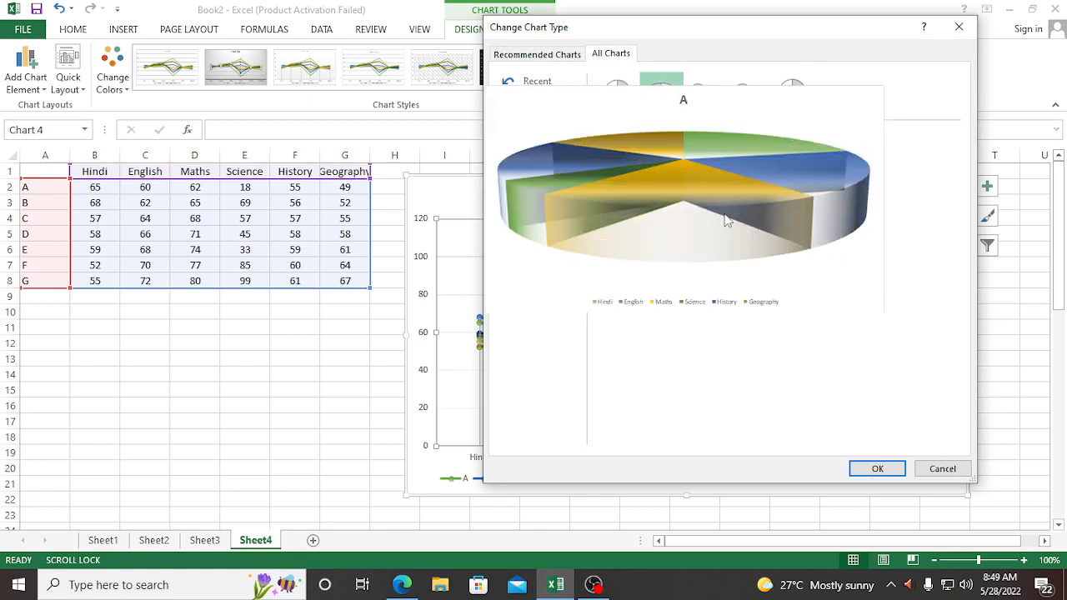
{"action": "left_click", "coordinate": [706, 93]}
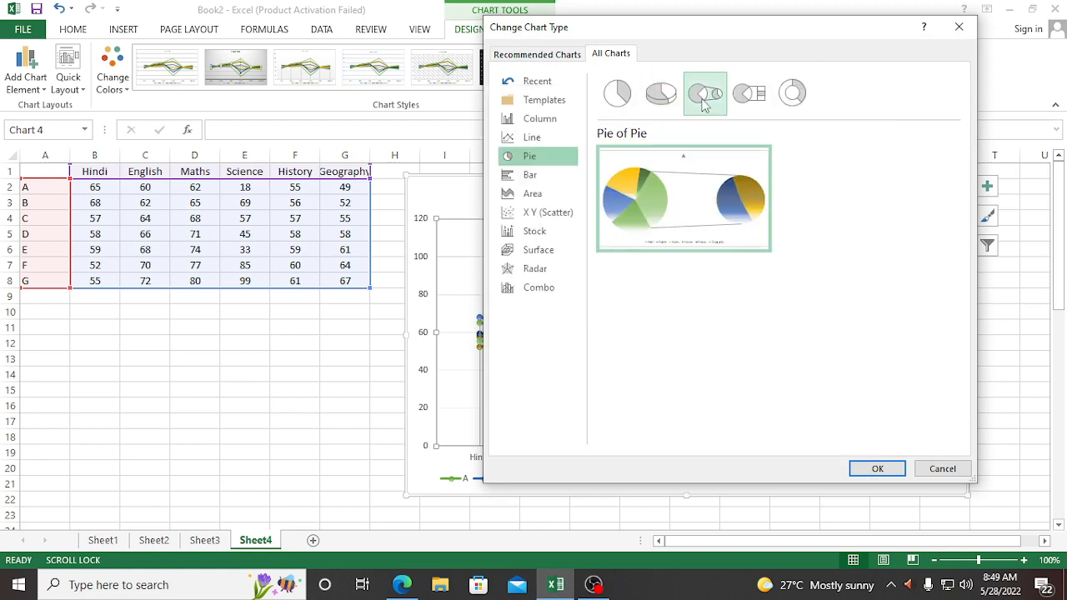
{"action": "left_click", "coordinate": [750, 104]}
{"action": "left_click", "coordinate": [792, 94]}
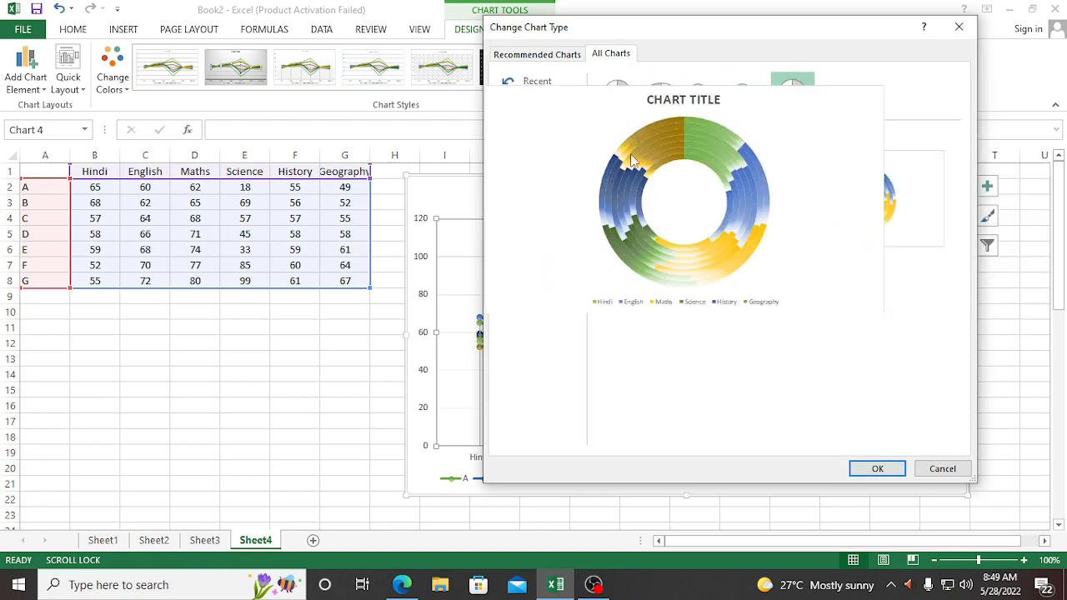
{"action": "left_click", "coordinate": [617, 93]}
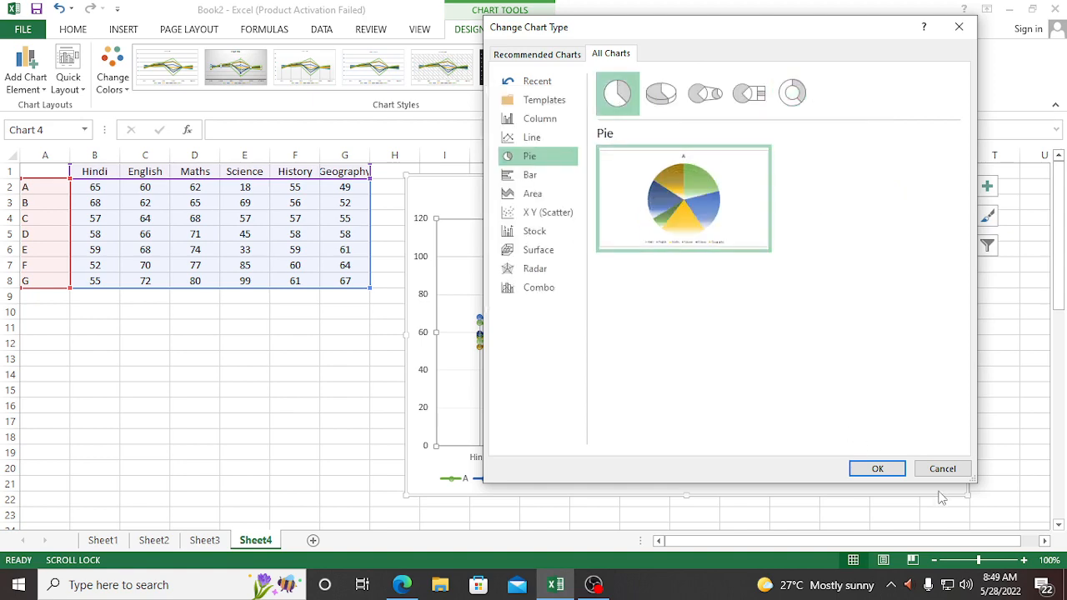
{"action": "left_click", "coordinate": [954, 468]}
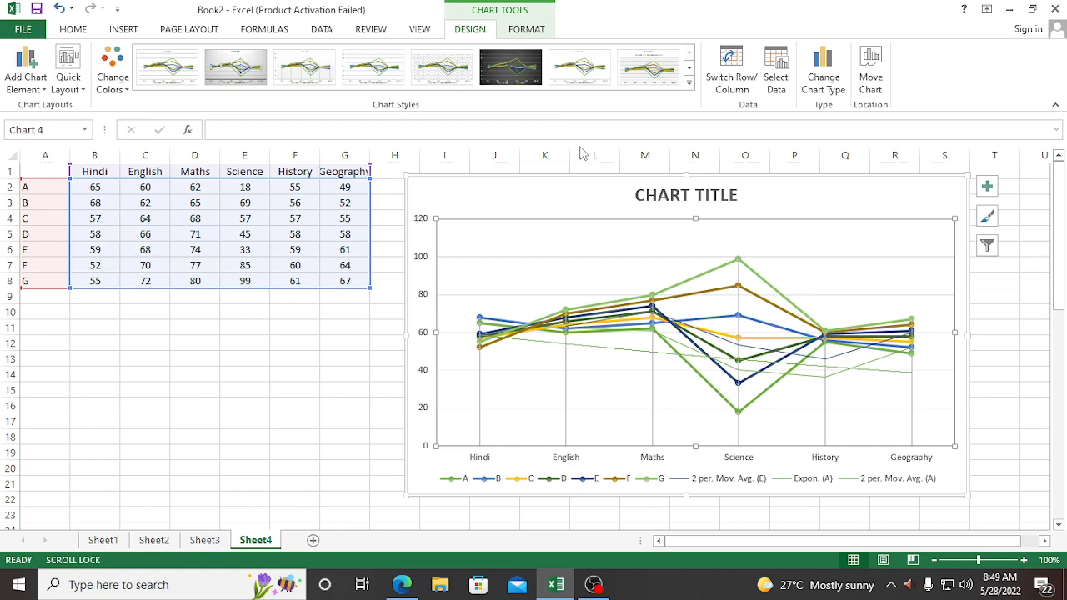
- Change the line chart to the basic Pie type
{"action": "left_click", "coordinate": [840, 95]}
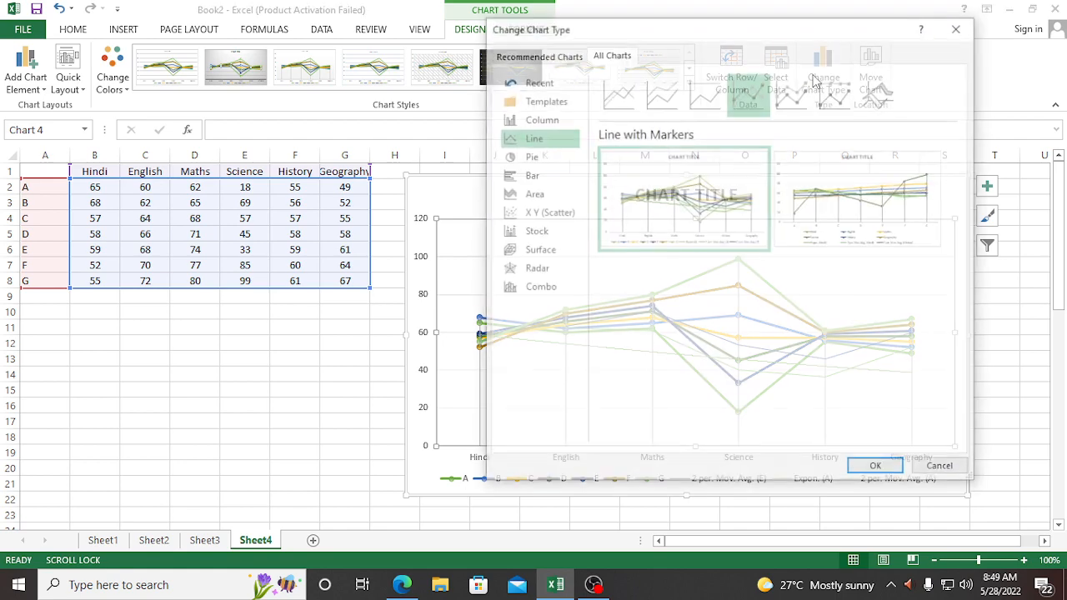
{"action": "left_click", "coordinate": [530, 157]}
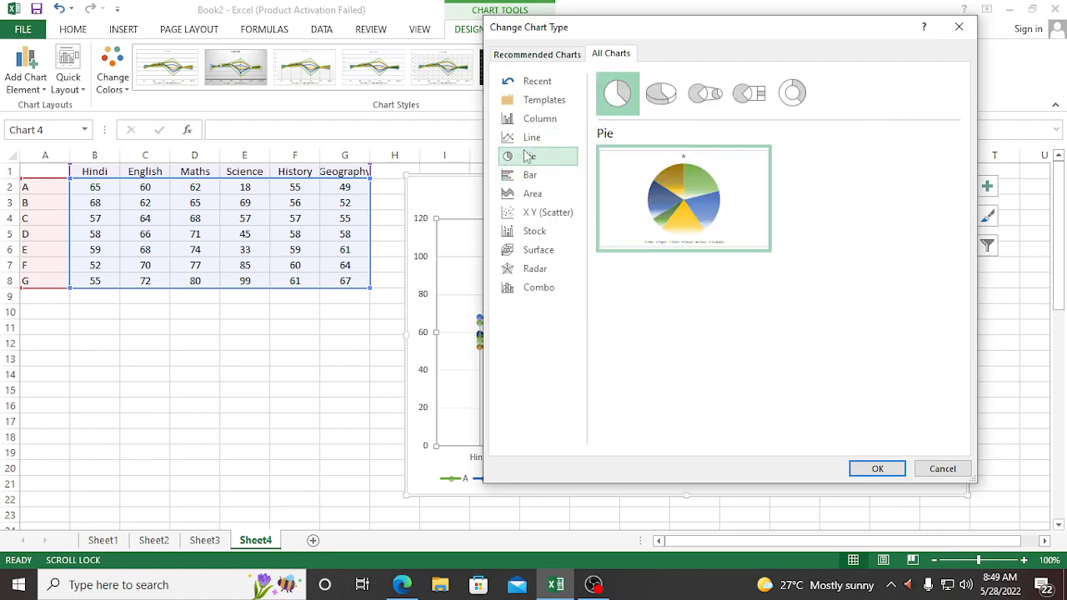
{"action": "left_click", "coordinate": [878, 470]}
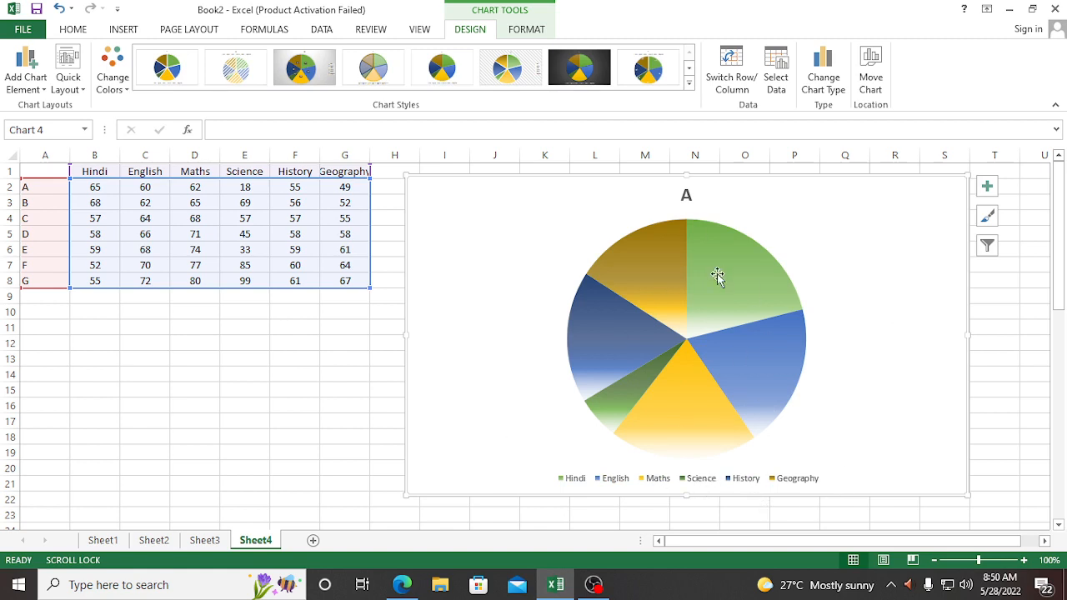
- Try the green-background chart style with white slices on the pie chart, and switch to Style 3
{"action": "mouse_move", "coordinate": [717, 276]}
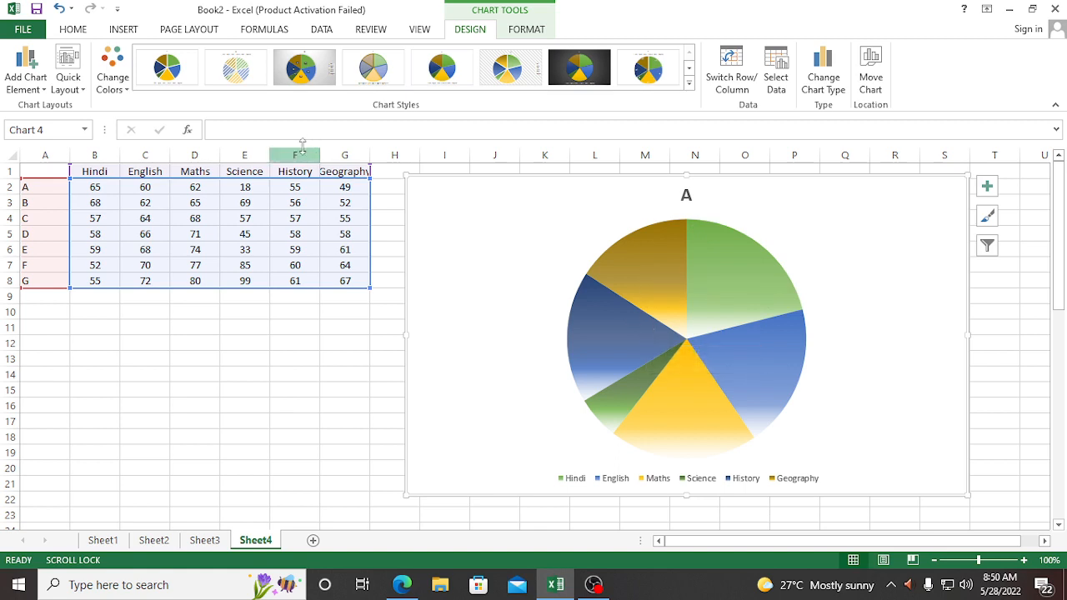
{"action": "left_click", "coordinate": [689, 87]}
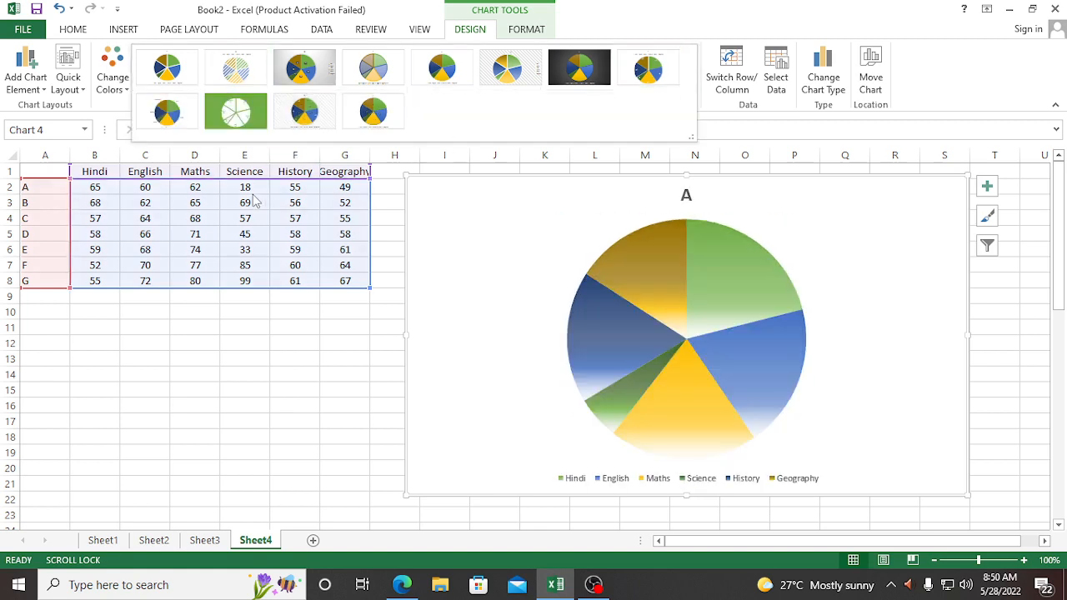
{"action": "left_click", "coordinate": [243, 118]}
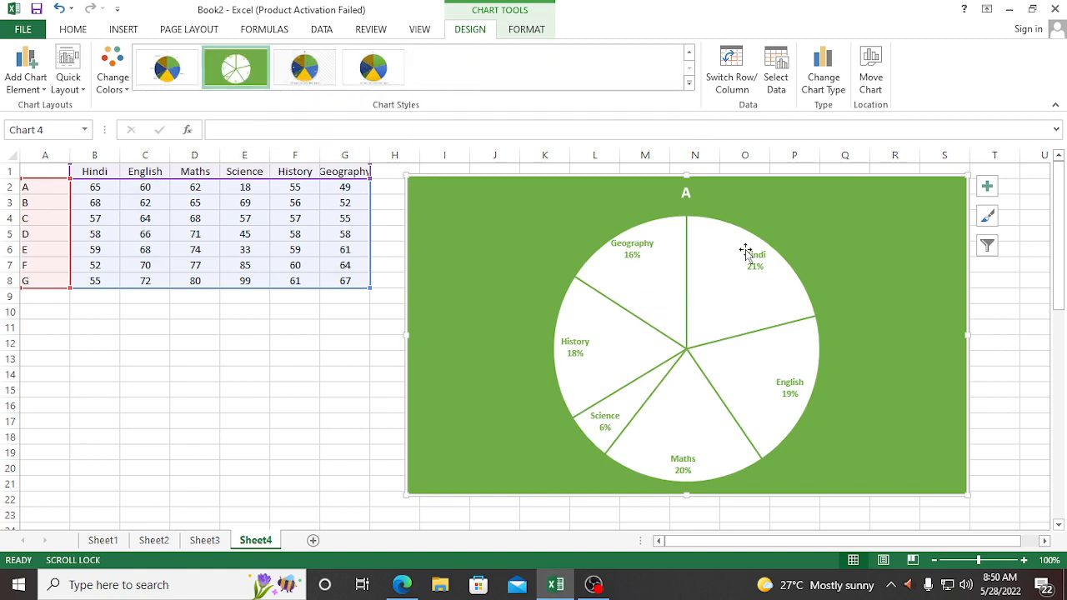
{"action": "left_click", "coordinate": [690, 83]}
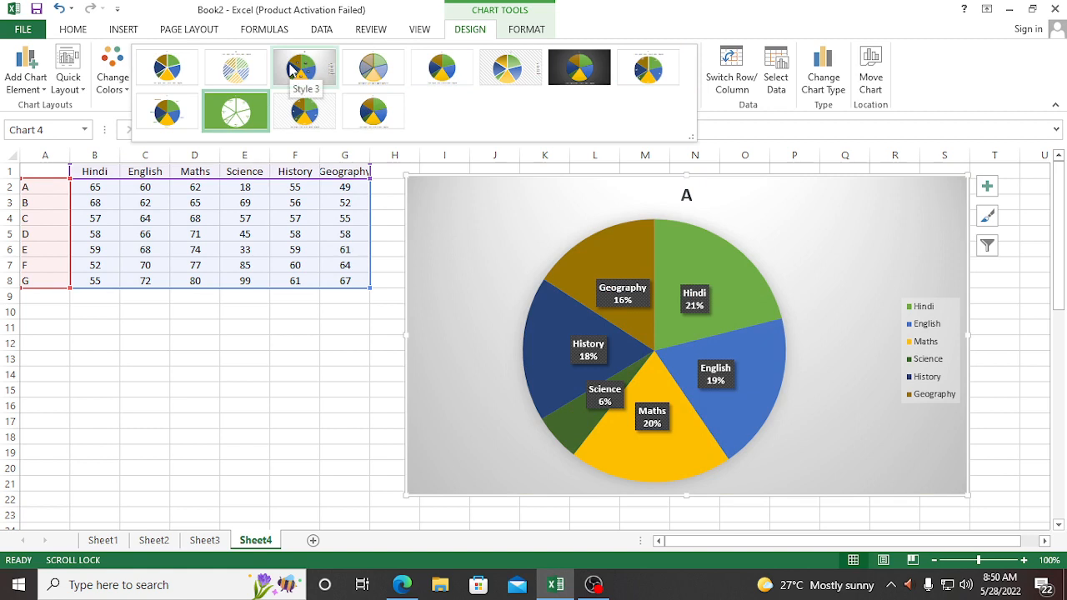
{"action": "left_click", "coordinate": [292, 69]}
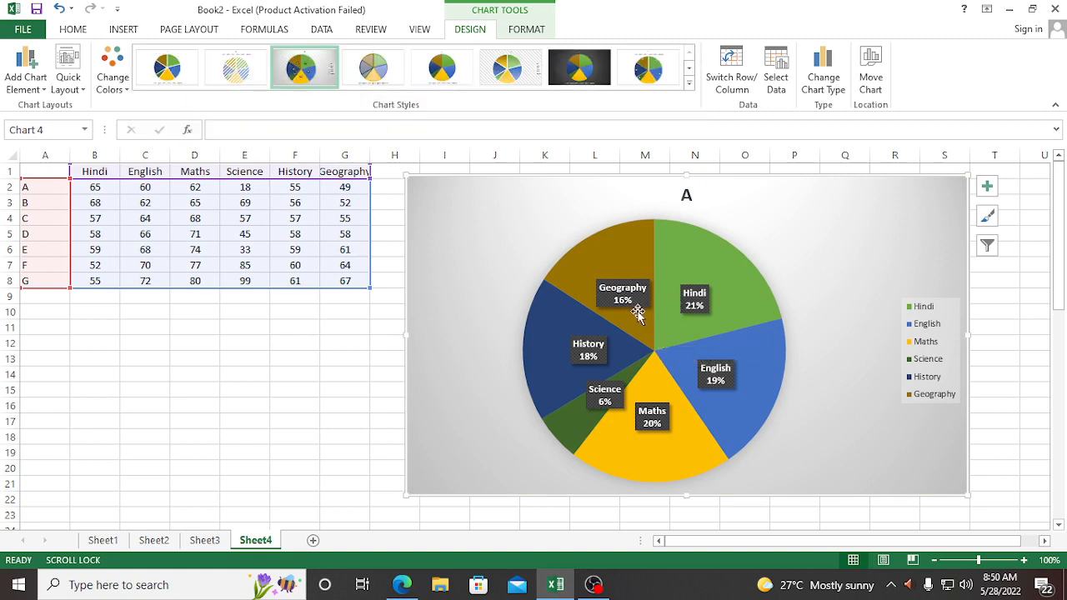
{"action": "mouse_move", "coordinate": [632, 331]}
{"action": "left_click", "coordinate": [987, 218]}
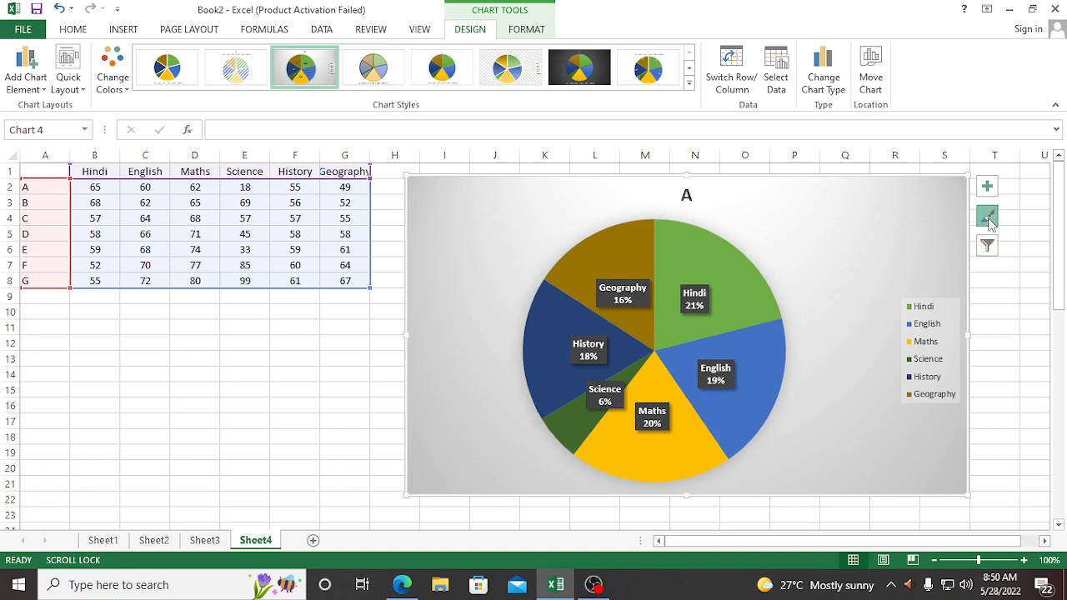
{"action": "scroll", "coordinate": [334, 386], "scroll_direction": "down", "scroll_amount": 2}
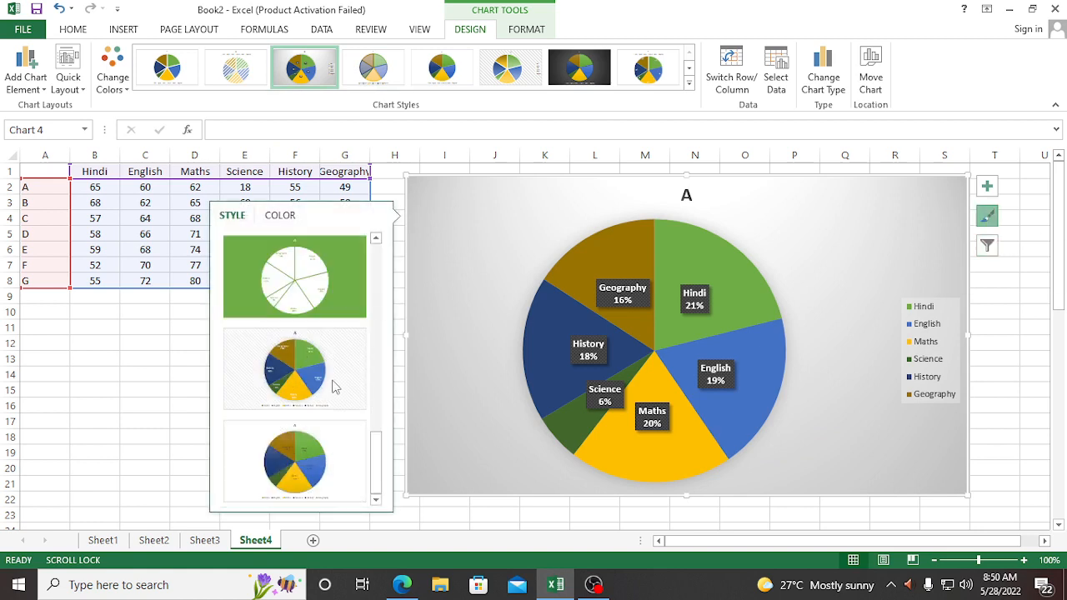
{"action": "scroll", "coordinate": [334, 386], "scroll_direction": "up", "scroll_amount": 2}
{"action": "left_click", "coordinate": [333, 384]}
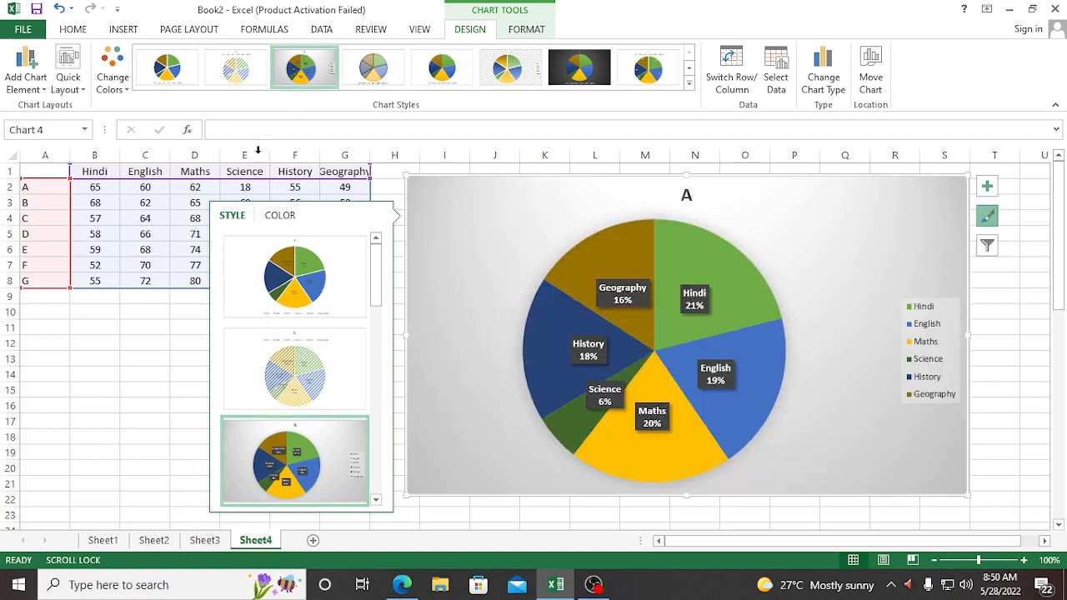
- Filter the pie chart to show series B, and switch the filter to series C
{"action": "left_click", "coordinate": [989, 247]}
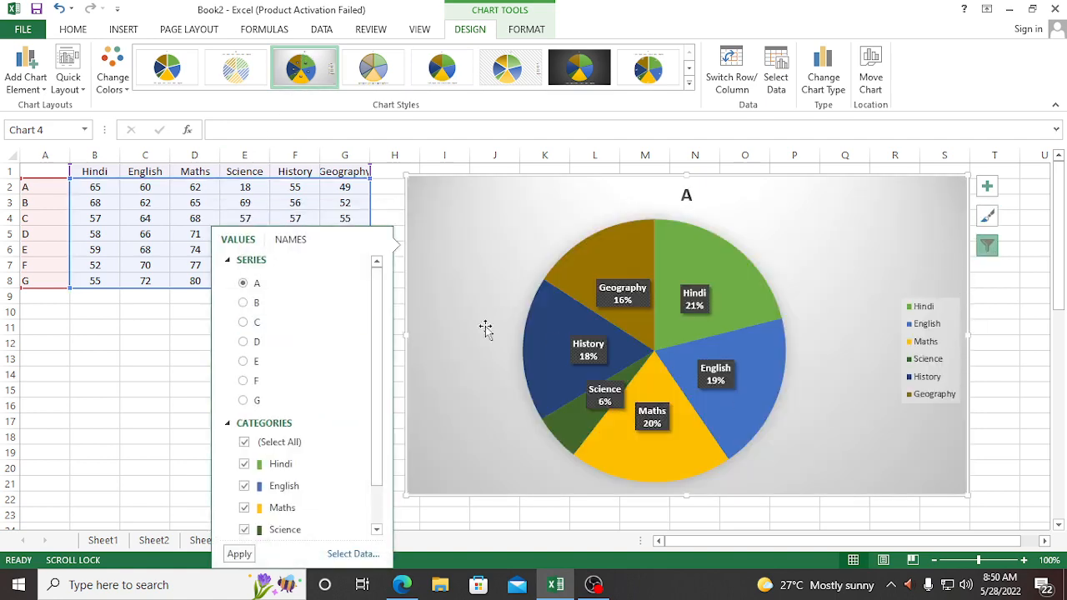
{"action": "mouse_move", "coordinate": [667, 225]}
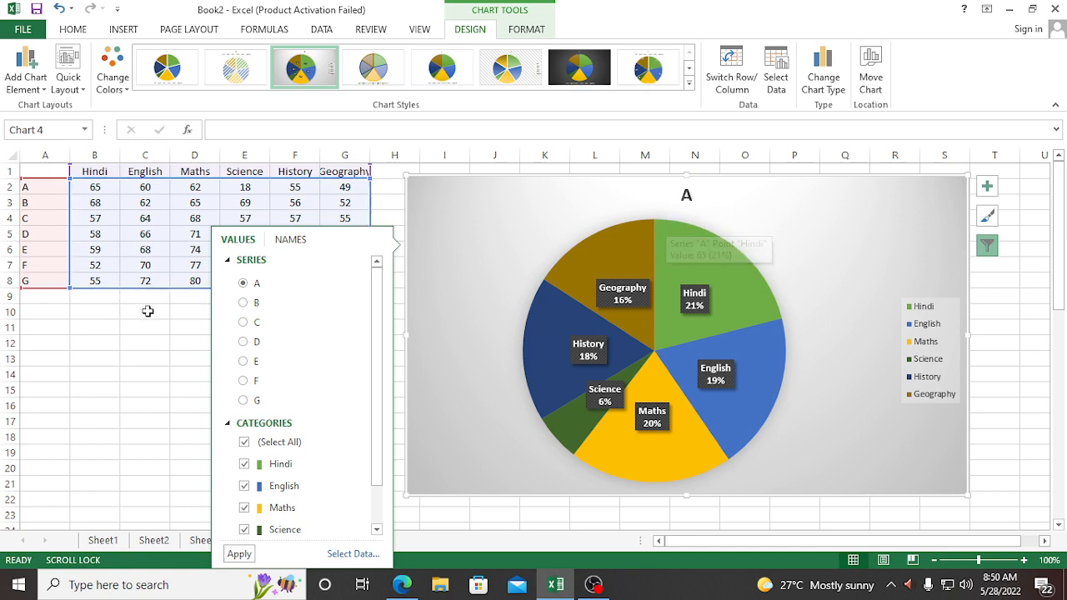
{"action": "left_click", "coordinate": [244, 304]}
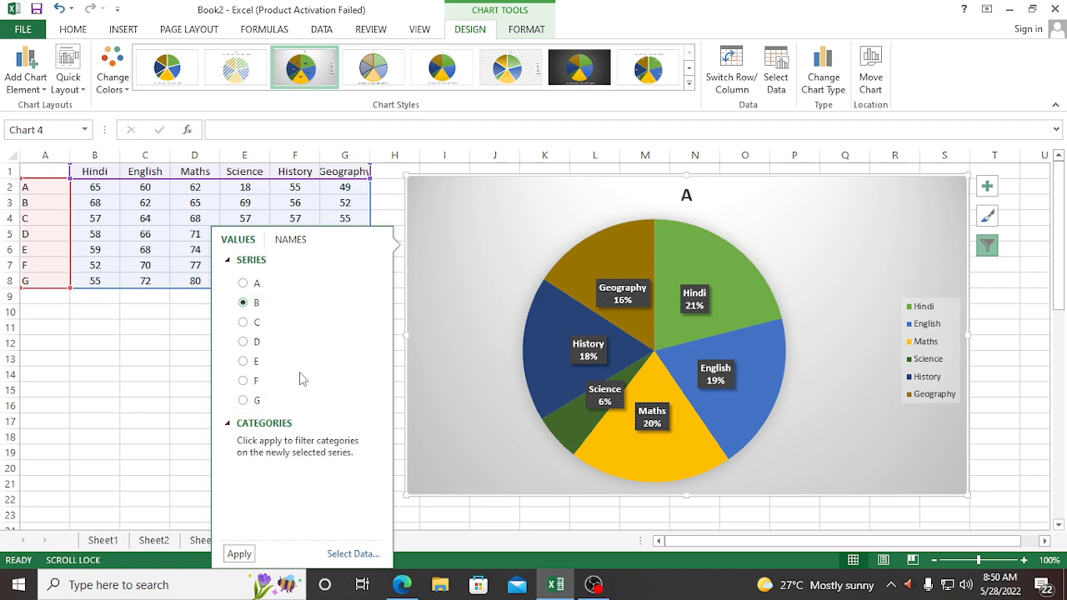
{"action": "left_click", "coordinate": [241, 554]}
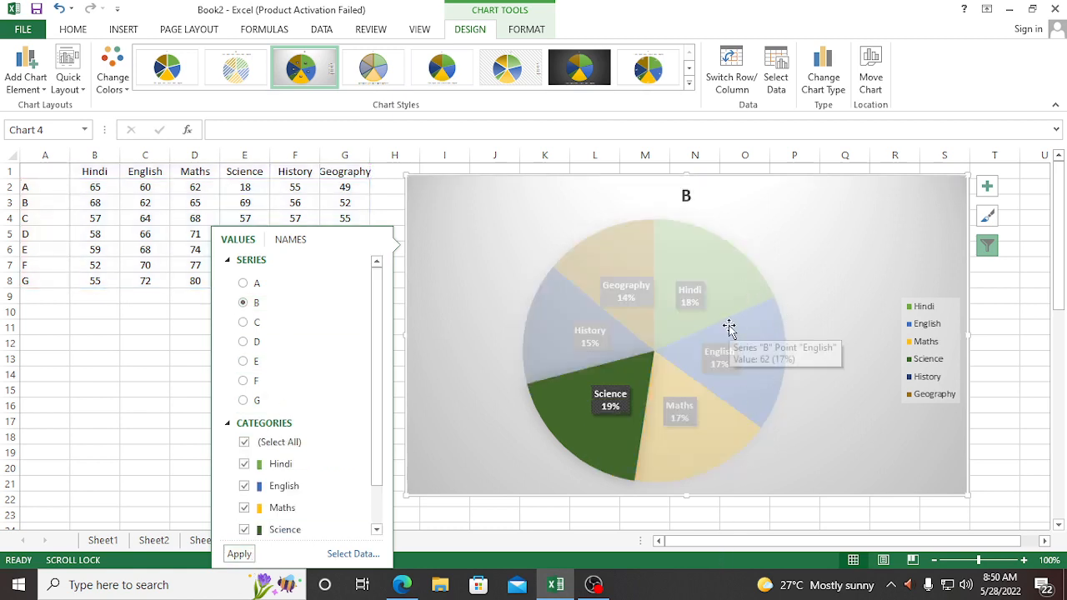
{"action": "left_click", "coordinate": [243, 323]}
{"action": "left_click", "coordinate": [239, 555]}
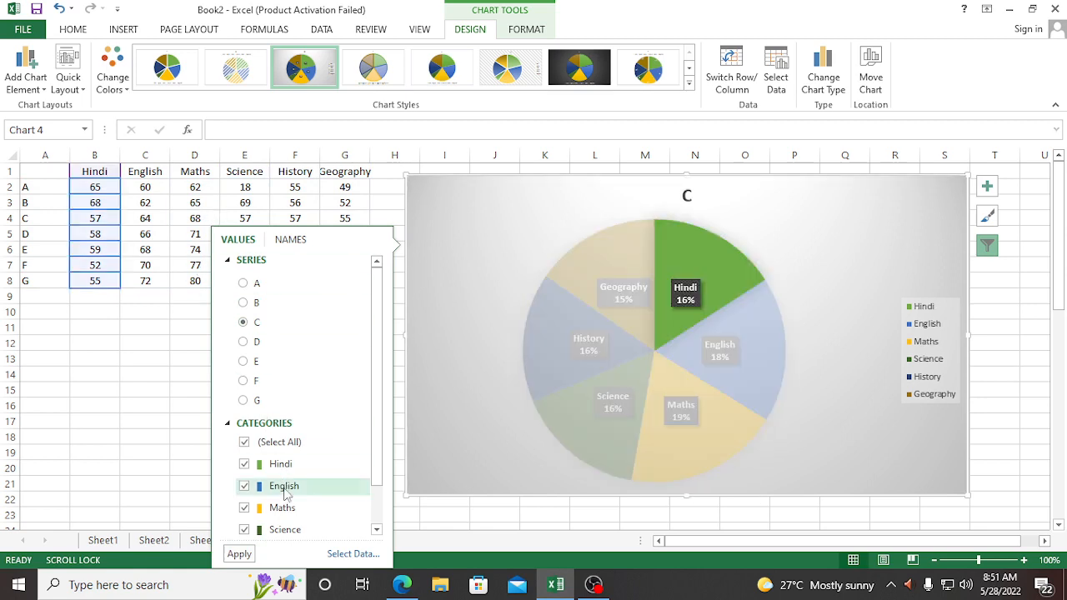
- Apply a chart filter that shows series F in the pie chart, and close the filter options
{"action": "scroll", "coordinate": [261, 378], "scroll_direction": "down", "scroll_amount": 1}
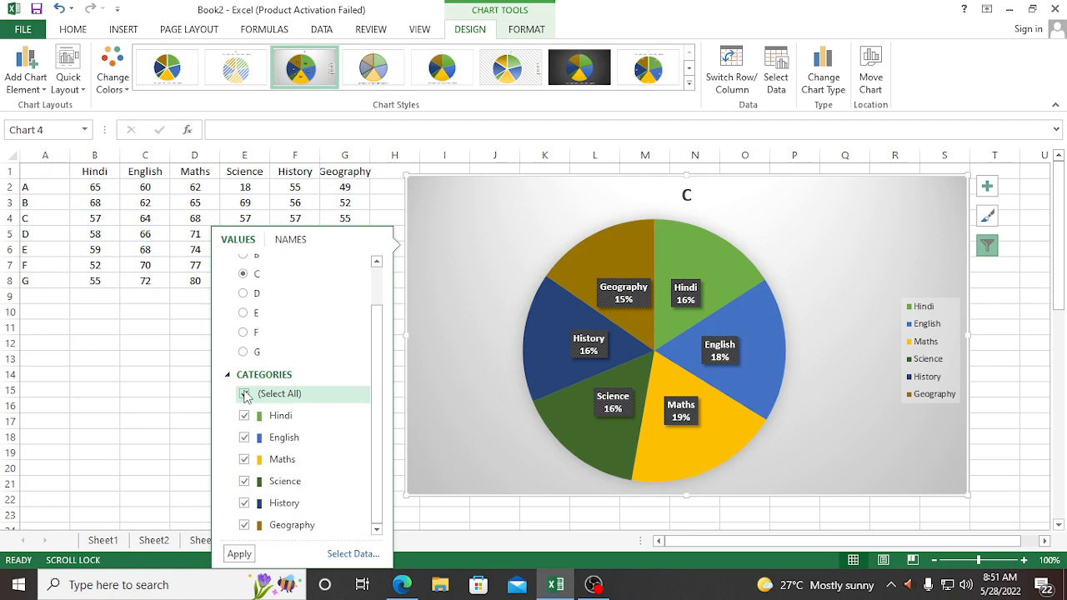
{"action": "left_click", "coordinate": [244, 394]}
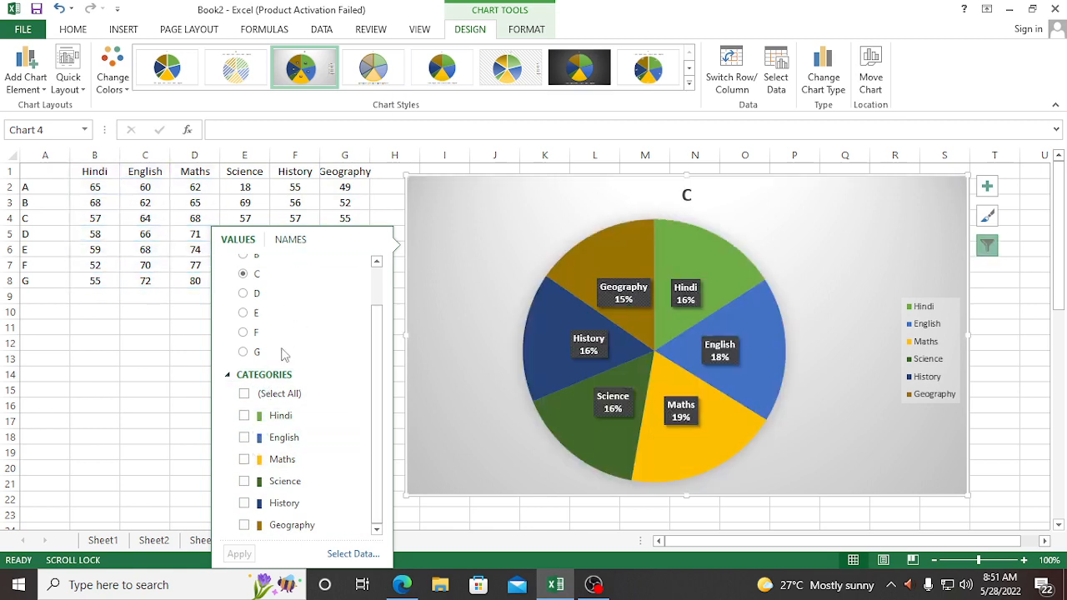
{"action": "scroll", "coordinate": [281, 350], "scroll_direction": "up", "scroll_amount": 2}
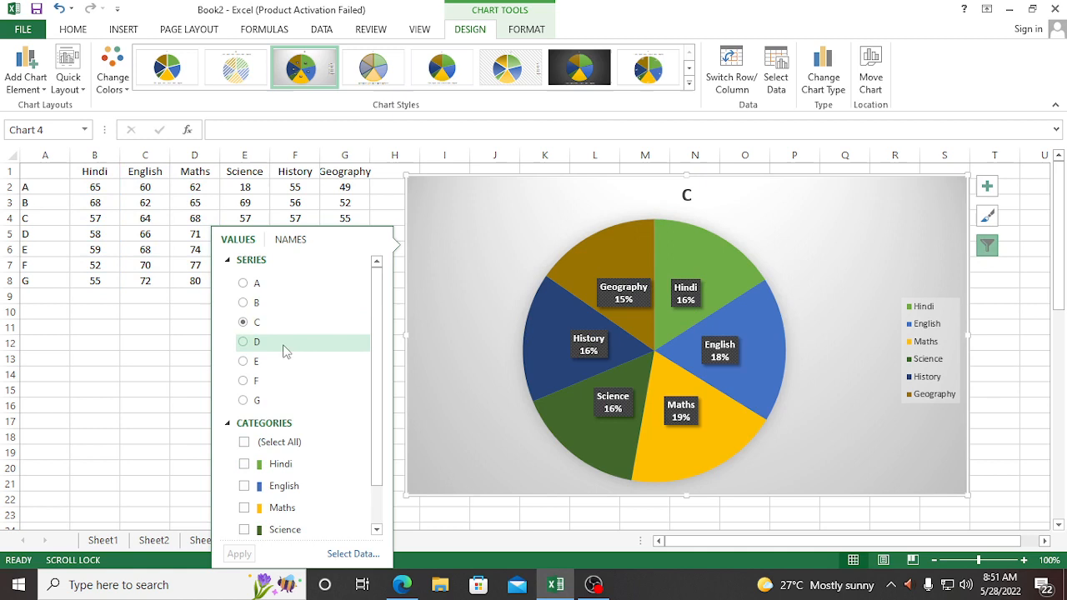
{"action": "left_click", "coordinate": [242, 383]}
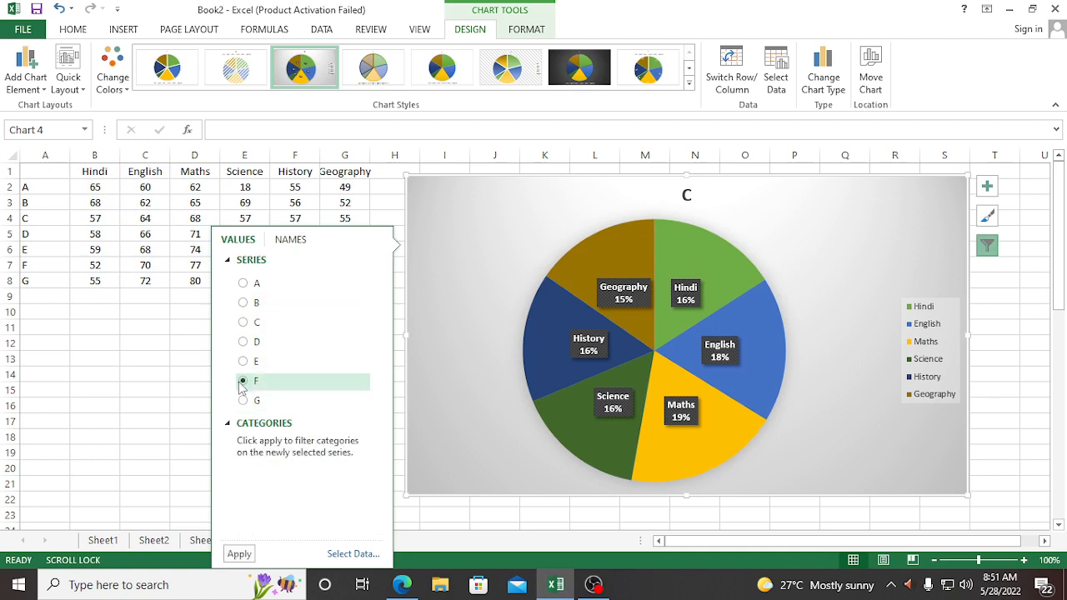
{"action": "left_click", "coordinate": [239, 554]}
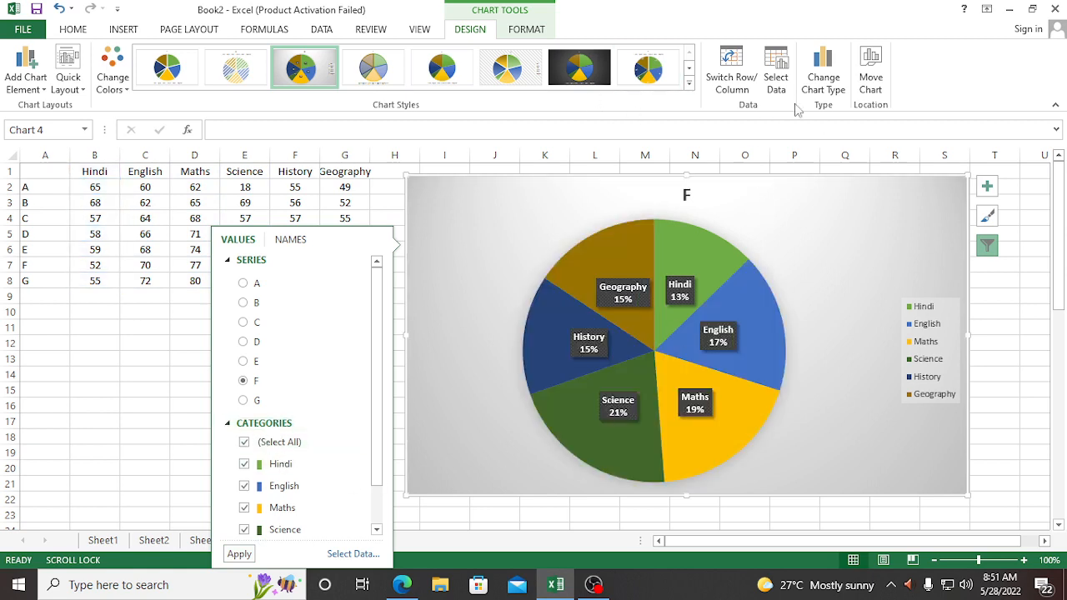
{"action": "left_click", "coordinate": [795, 210]}
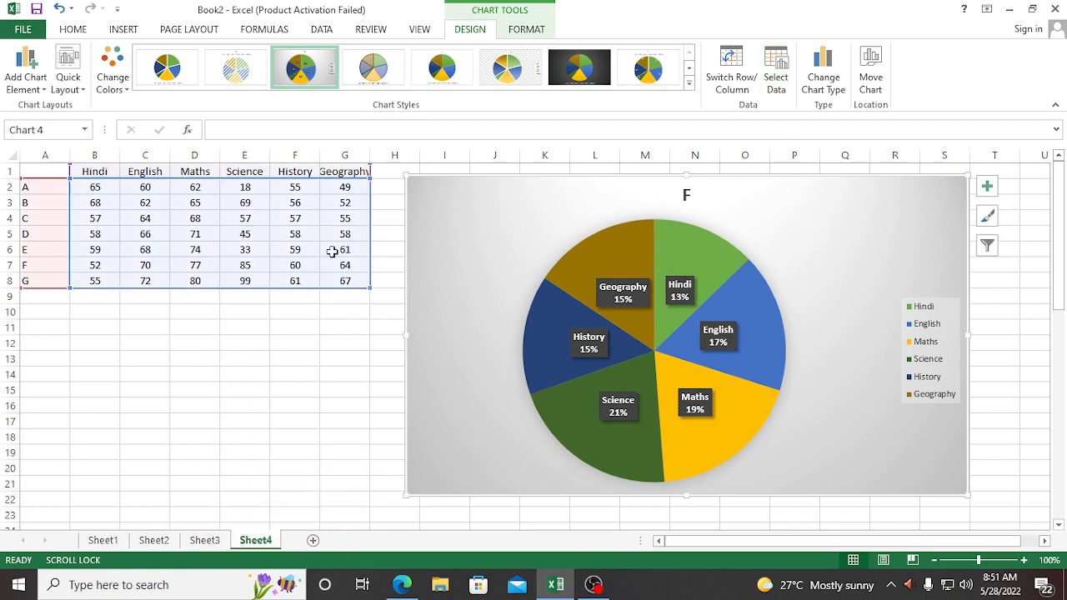
{"action": "mouse_move", "coordinate": [586, 288]}
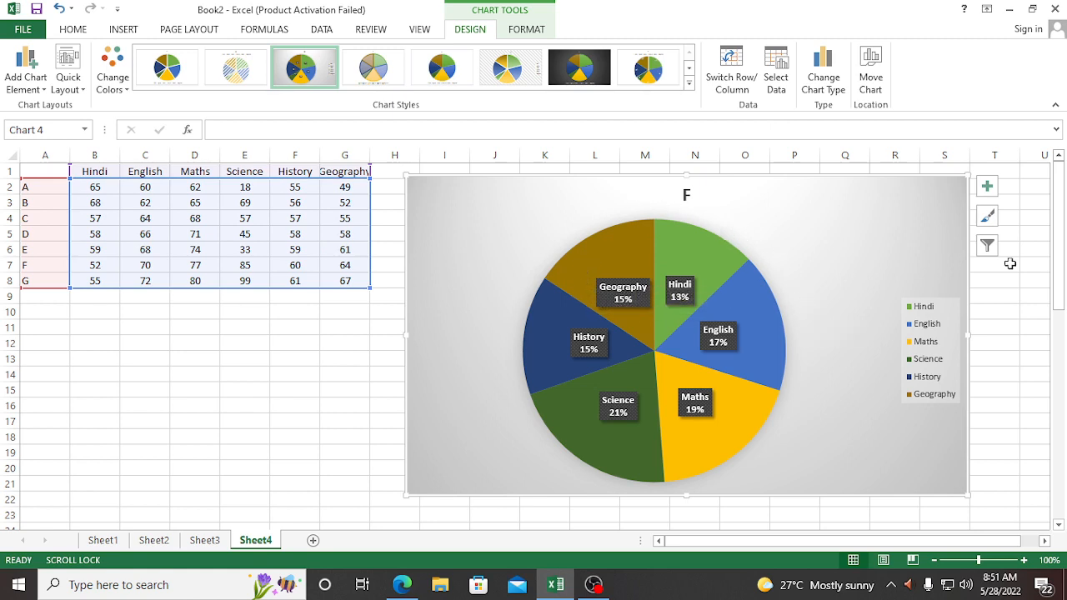
- Change the pie chart to a 3-D Clustered Bar, using the variant with each subject as its own coloured series
{"action": "left_click", "coordinate": [805, 68]}
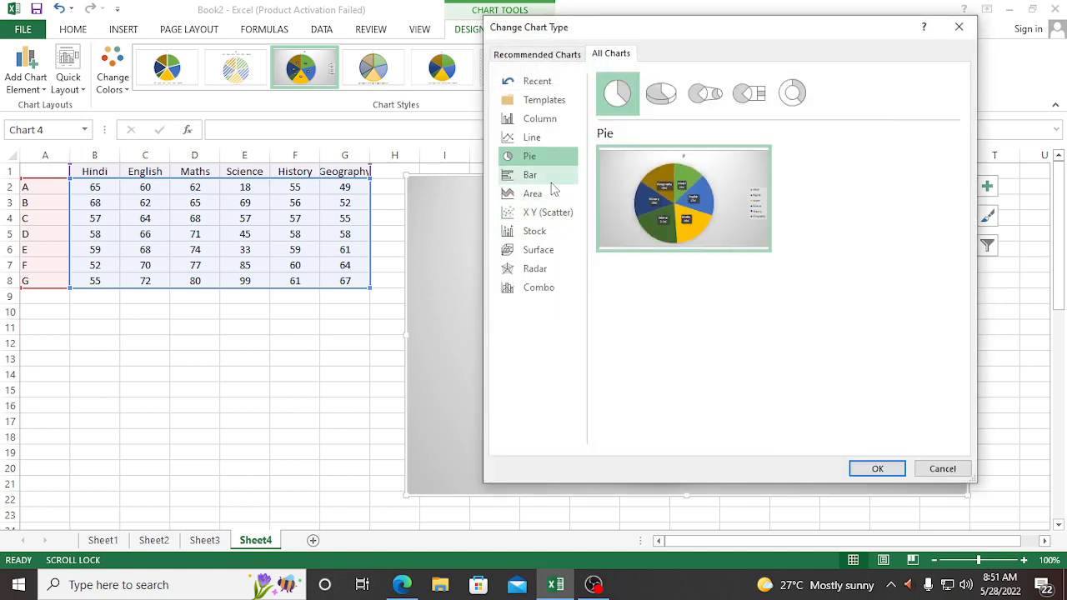
{"action": "left_click", "coordinate": [553, 185]}
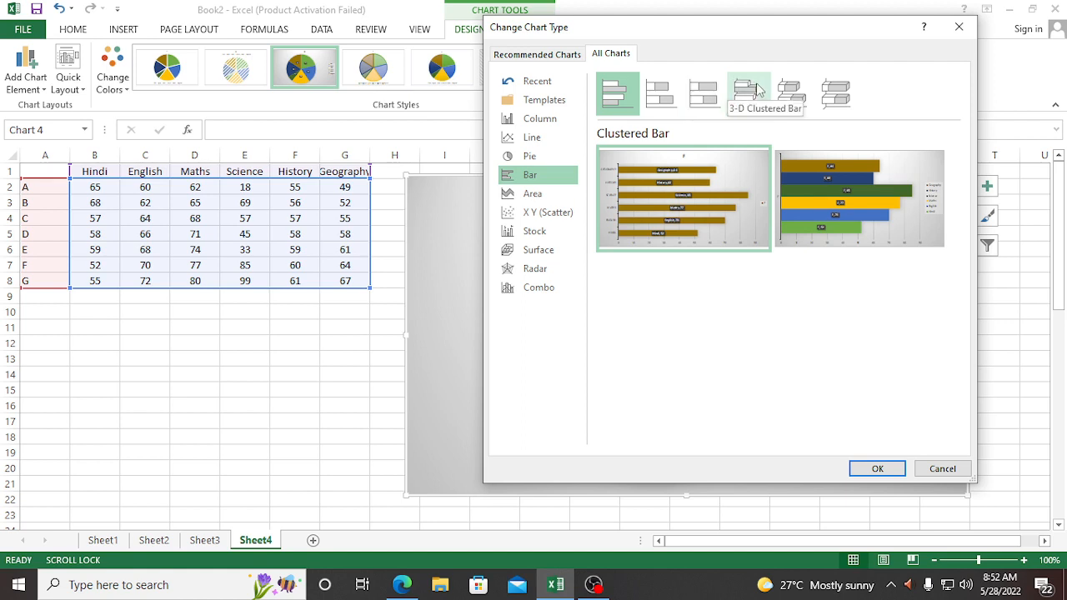
{"action": "left_click", "coordinate": [743, 106]}
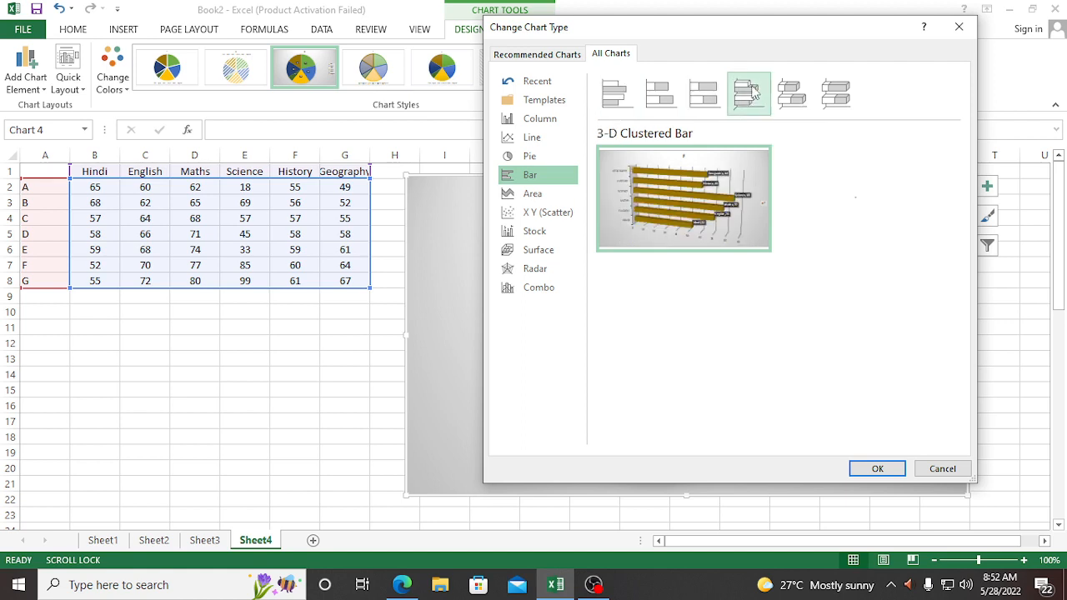
{"action": "mouse_move", "coordinate": [831, 213]}
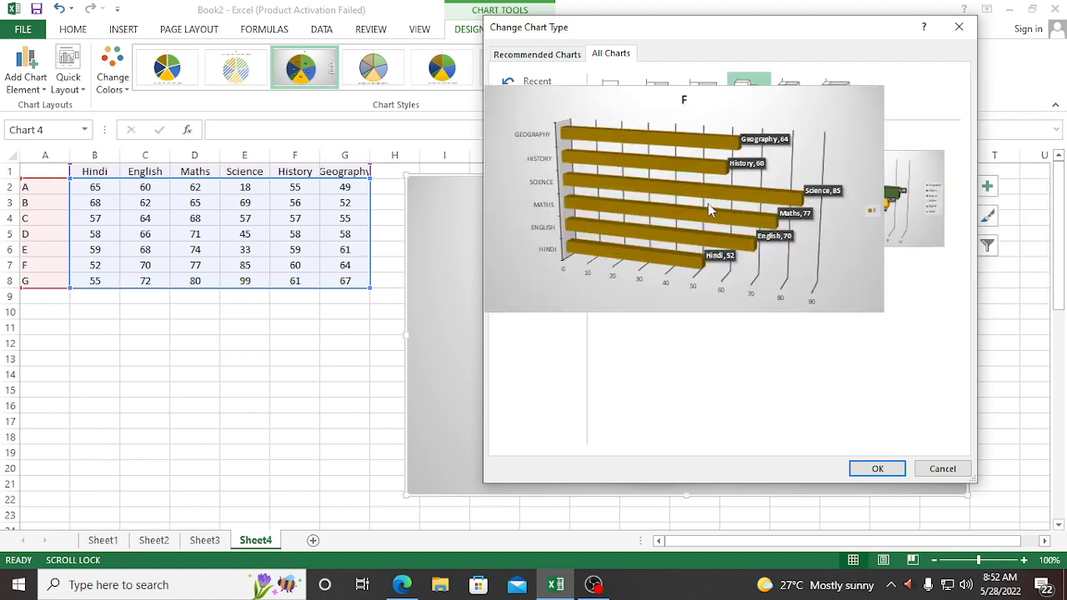
{"action": "left_click", "coordinate": [868, 205]}
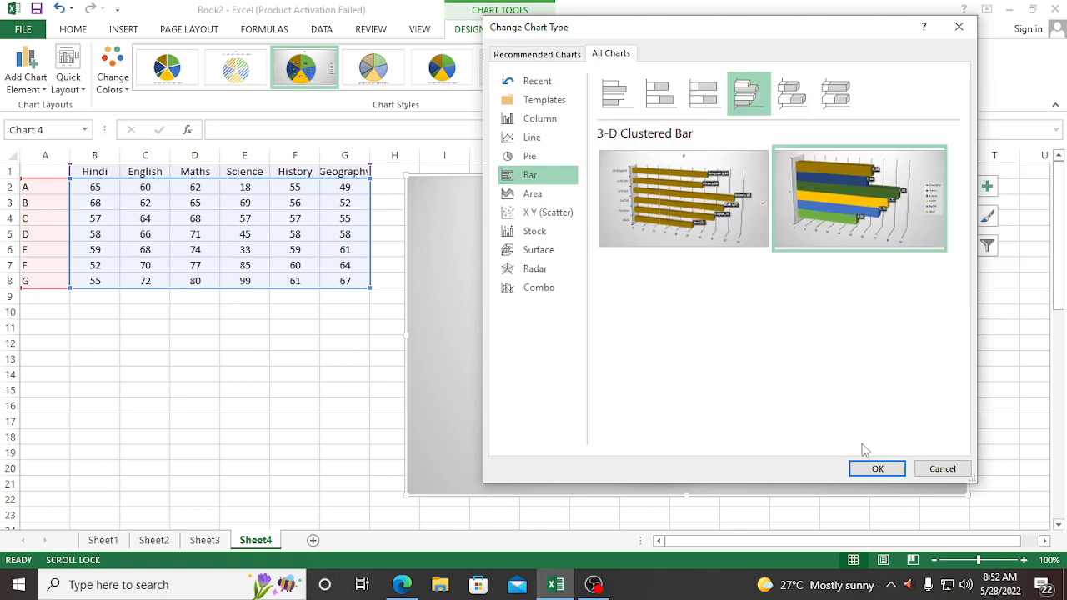
{"action": "left_click", "coordinate": [877, 468]}
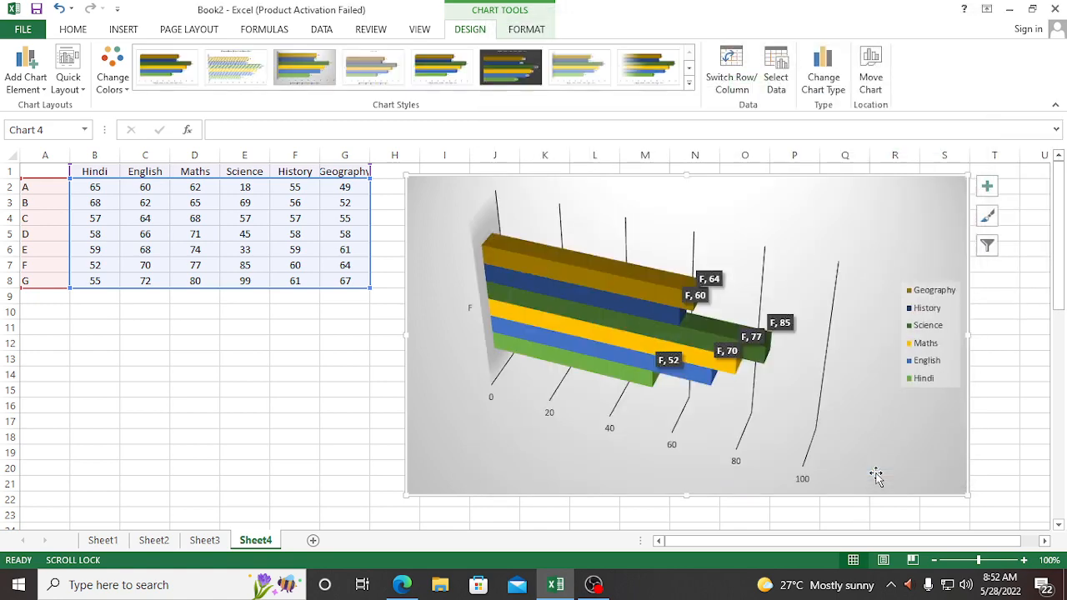
{"action": "scroll", "coordinate": [618, 381], "scroll_direction": "down", "scroll_amount": 1}
{"action": "scroll", "coordinate": [619, 381], "scroll_direction": "up", "scroll_amount": 1}
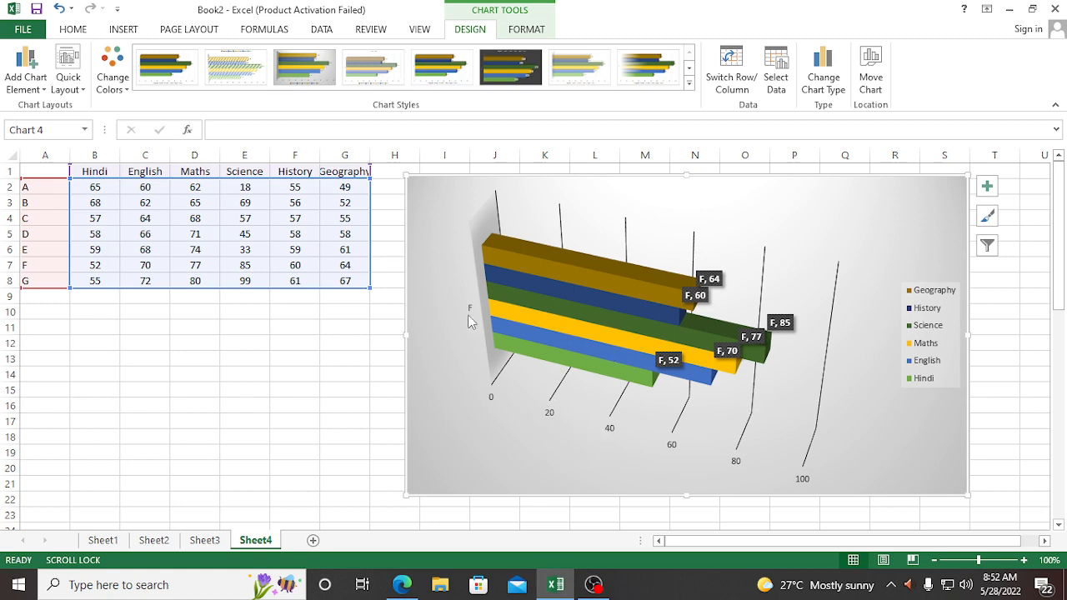
- Filter category F out of the 3-D bar chart so that only category G is plotted
{"action": "left_click", "coordinate": [988, 245]}
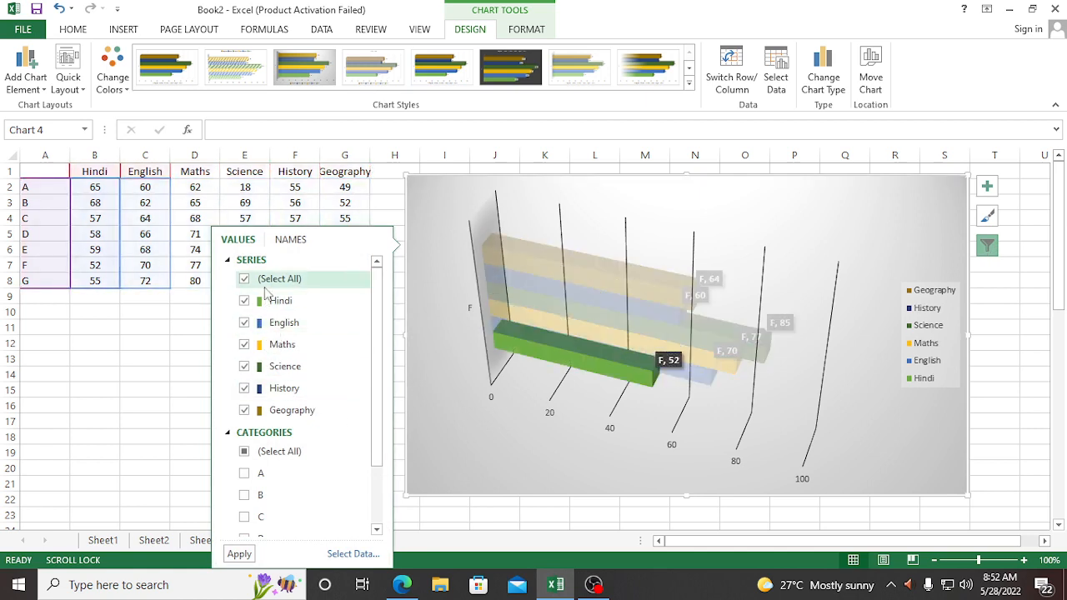
{"action": "scroll", "coordinate": [266, 400], "scroll_direction": "down", "scroll_amount": 2}
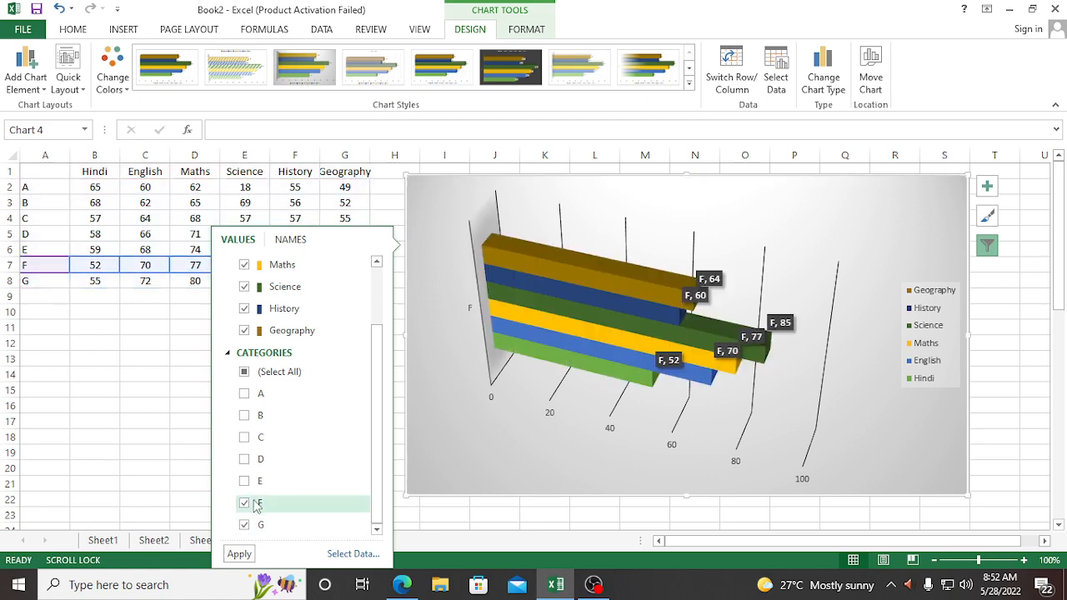
{"action": "left_click", "coordinate": [243, 502]}
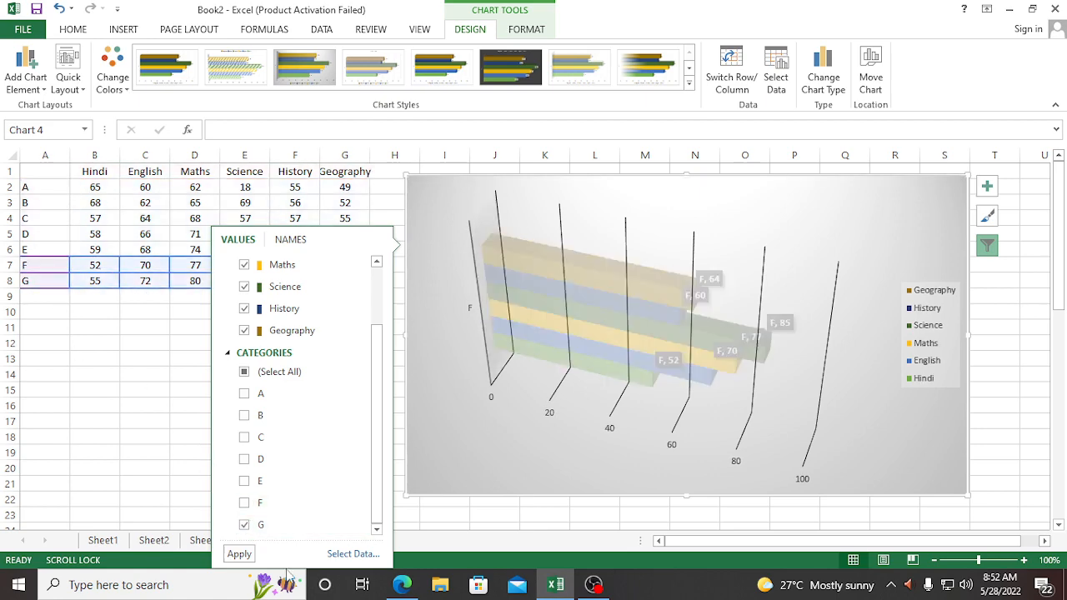
{"action": "left_click", "coordinate": [239, 553]}
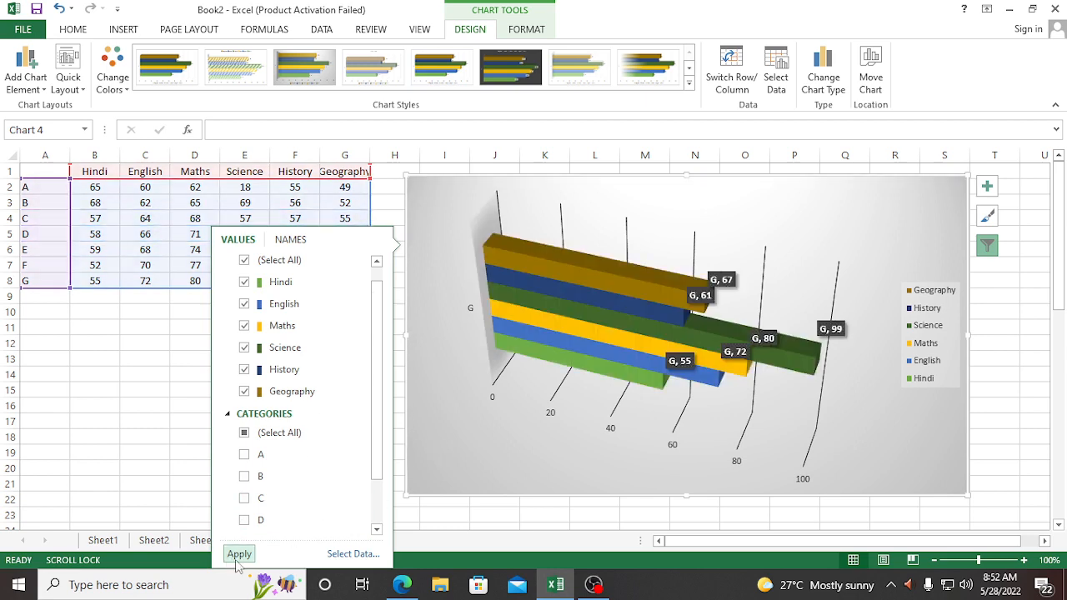
{"action": "scroll", "coordinate": [283, 408], "scroll_direction": "down", "scroll_amount": 1}
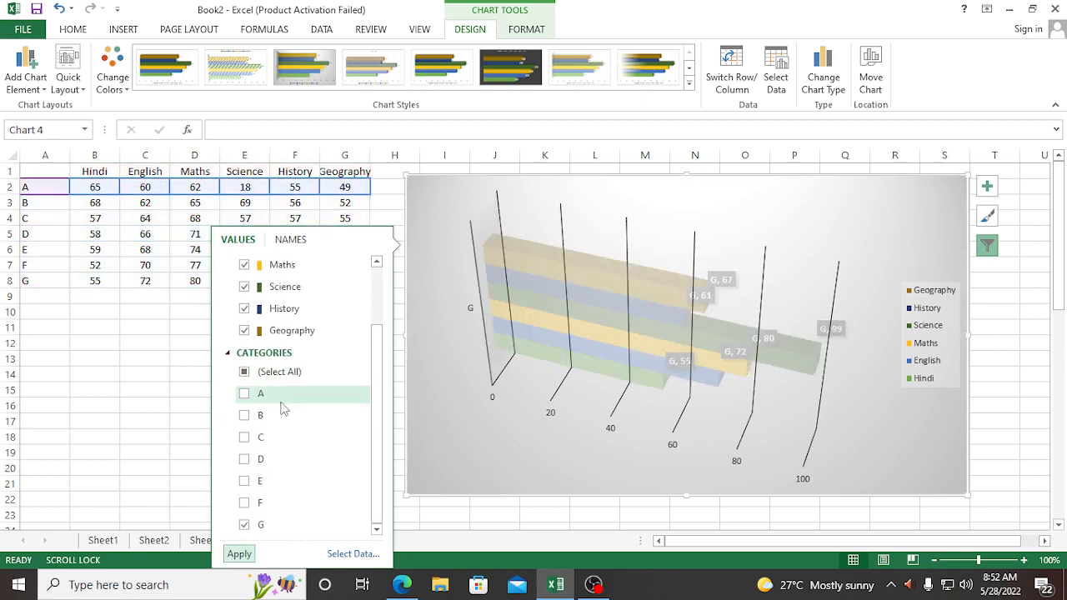
{"action": "scroll", "coordinate": [308, 477], "scroll_direction": "up", "scroll_amount": 1}
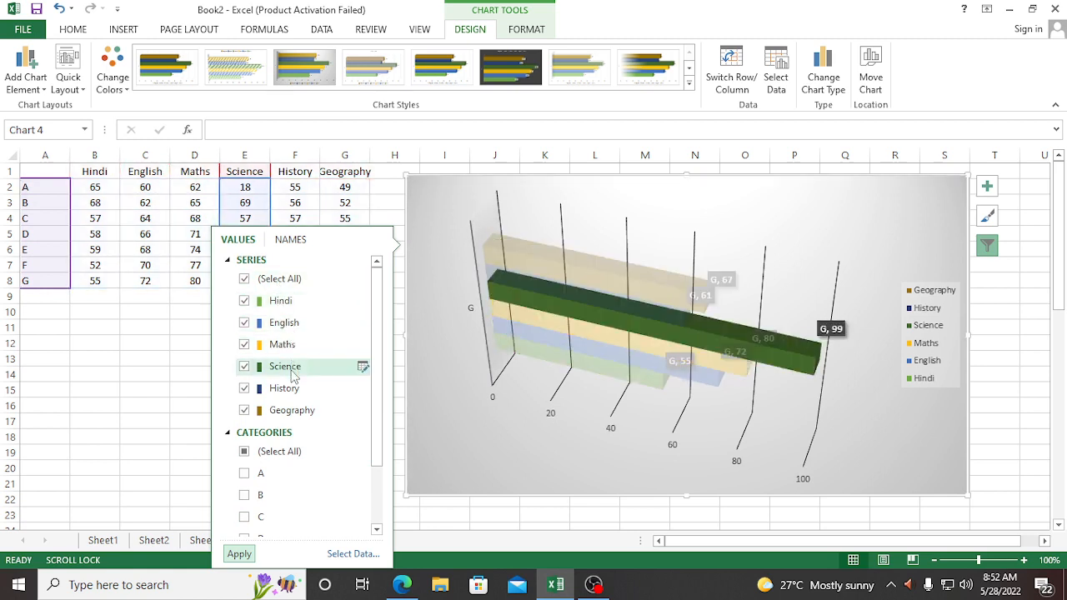
- Apply the dark grey chart style with outlined data labels and the legend above the bars
{"action": "left_click", "coordinate": [857, 298]}
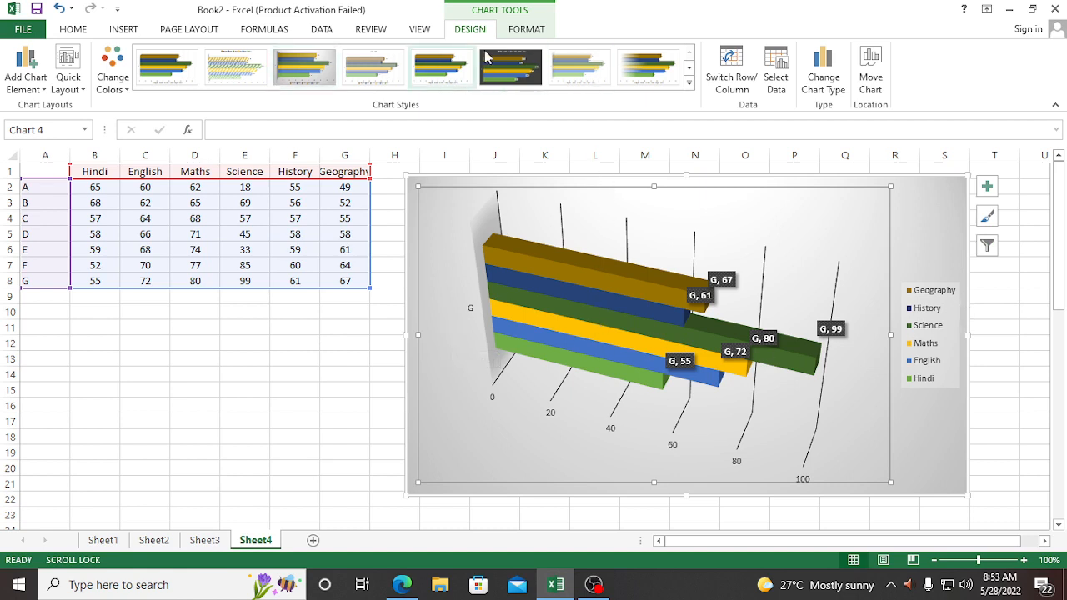
{"action": "left_click", "coordinate": [689, 84]}
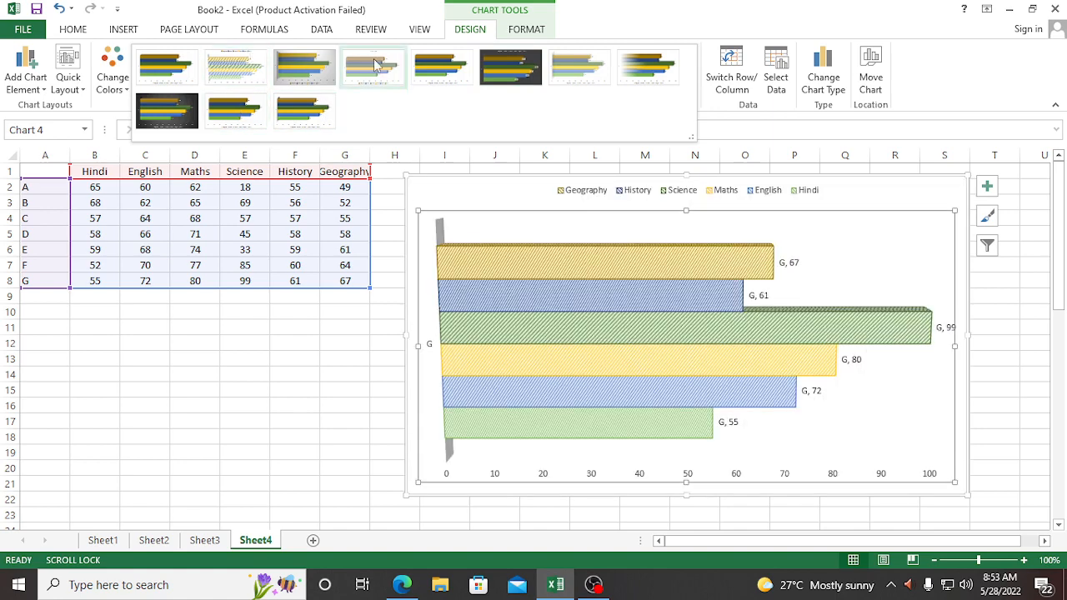
{"action": "left_click", "coordinate": [505, 65]}
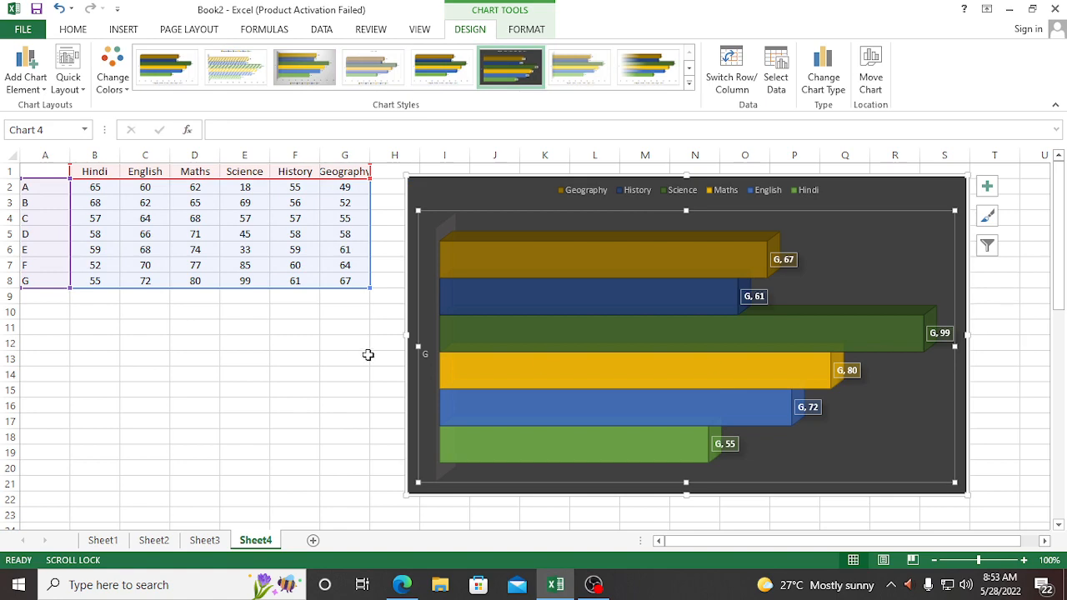
- Change the 3-D bar chart to a plain Area chart, using the variant with the subjects along the horizontal axis
{"action": "left_click", "coordinate": [823, 75]}
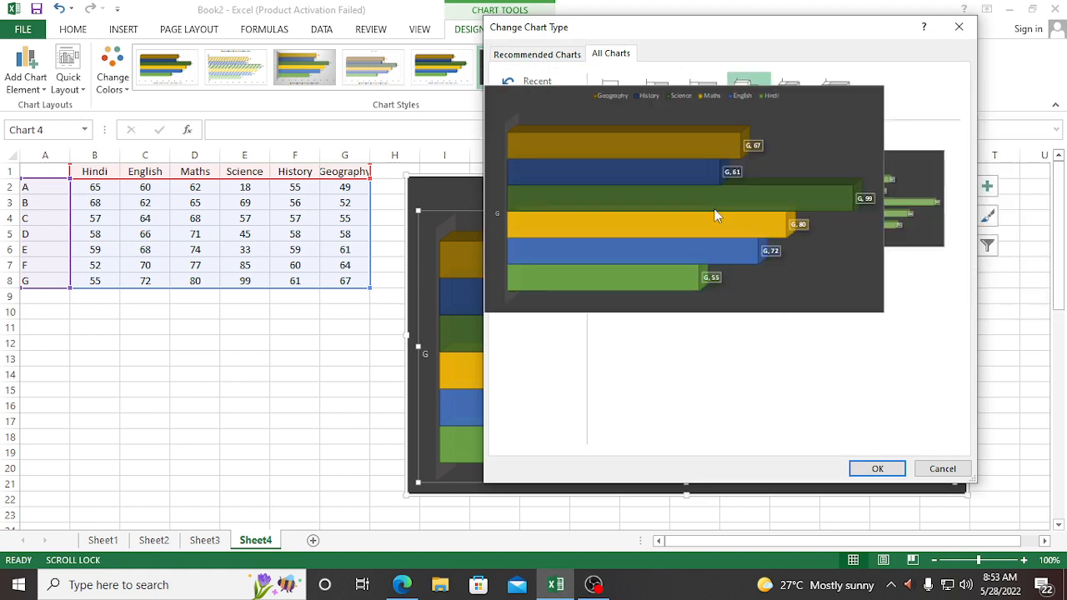
{"action": "mouse_move", "coordinate": [808, 206]}
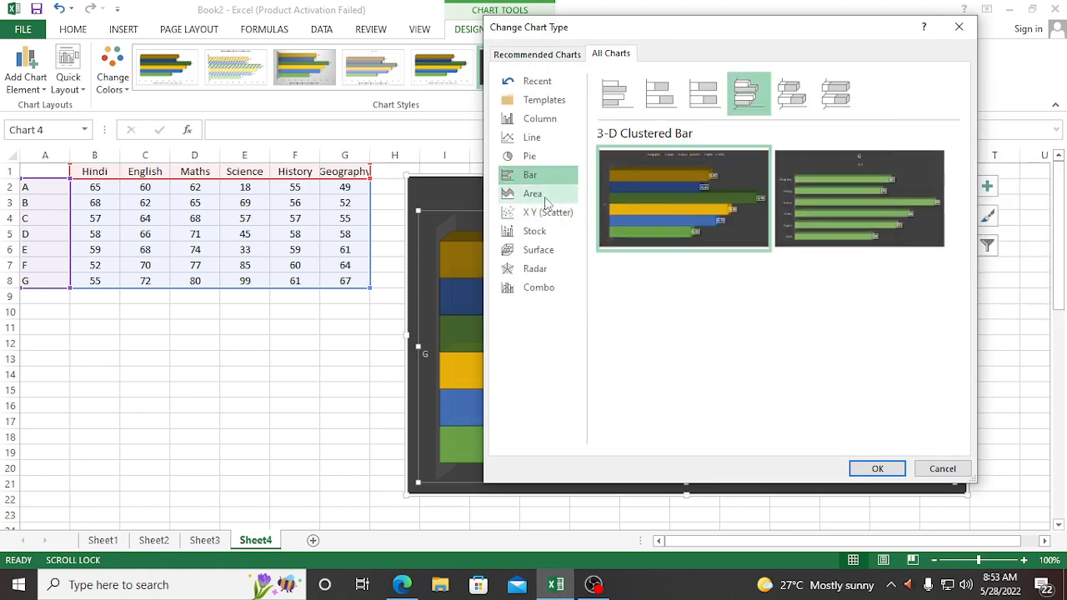
{"action": "left_click", "coordinate": [532, 193]}
{"action": "mouse_move", "coordinate": [711, 204]}
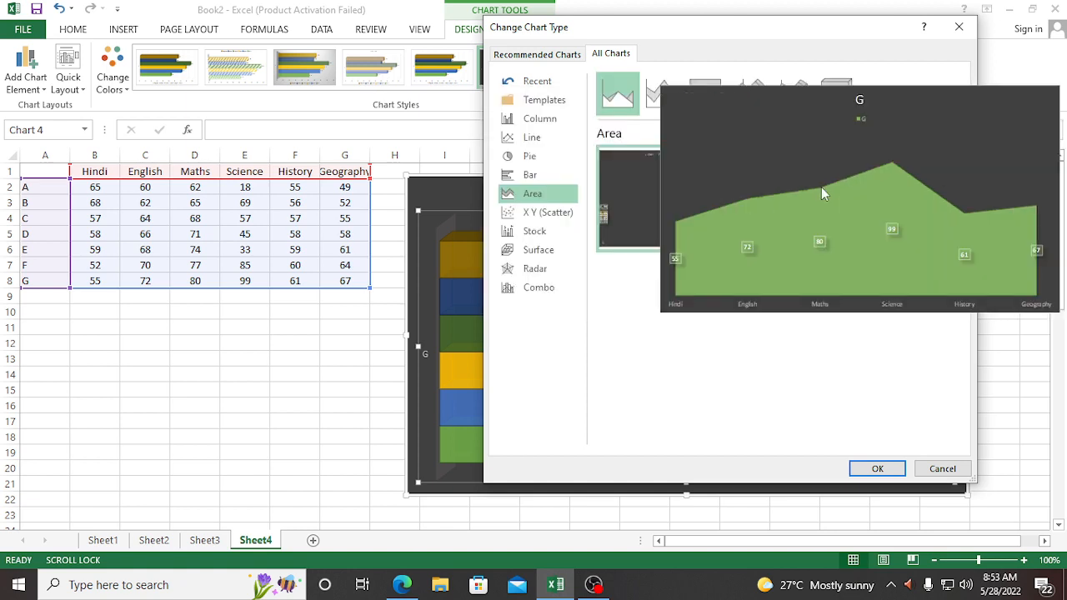
{"action": "mouse_move", "coordinate": [847, 192]}
{"action": "left_click", "coordinate": [848, 186]}
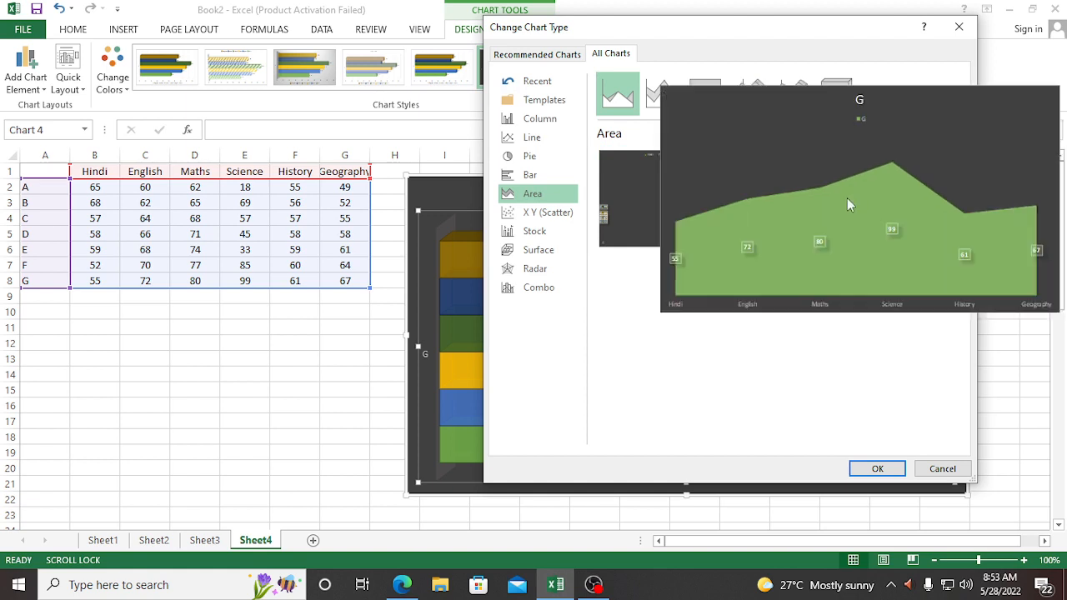
{"action": "left_click", "coordinate": [876, 469]}
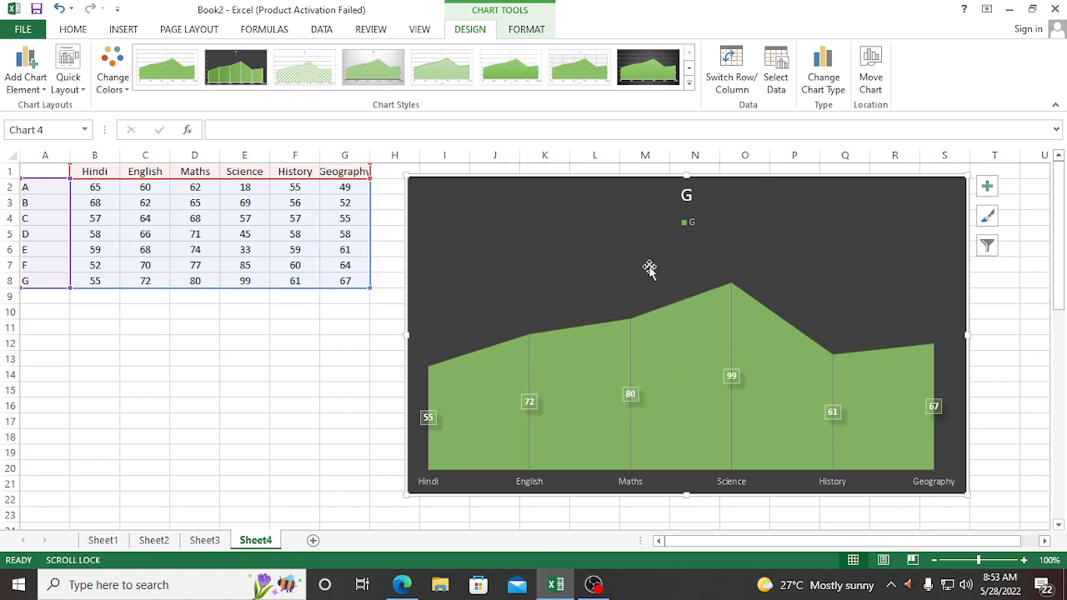
- Filter the area chart's series to show A in place of G, and add series B alongside it
{"action": "left_click", "coordinate": [992, 246]}
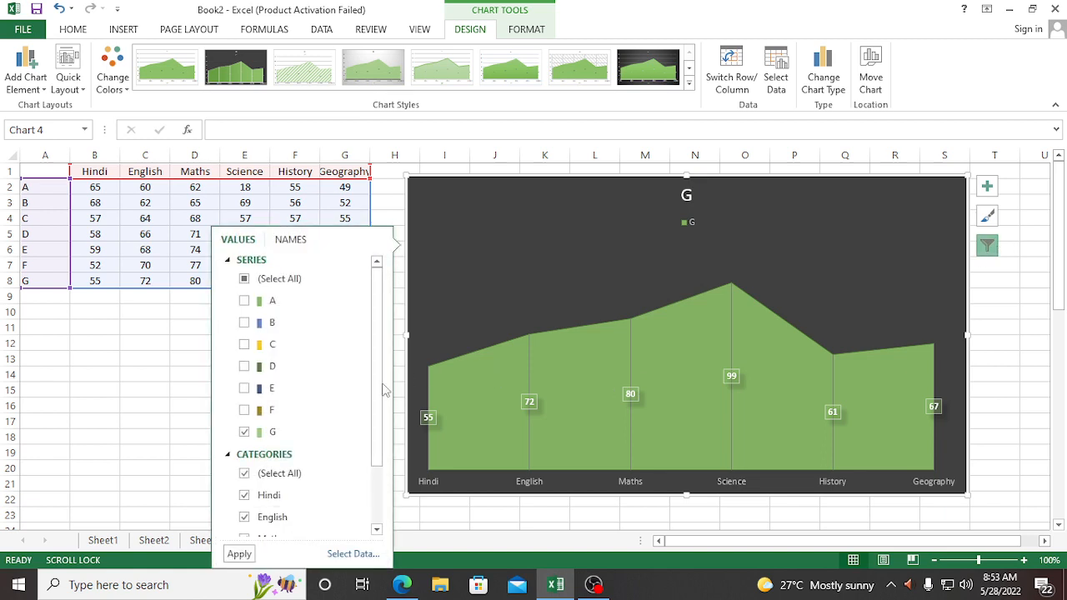
{"action": "left_click", "coordinate": [243, 432]}
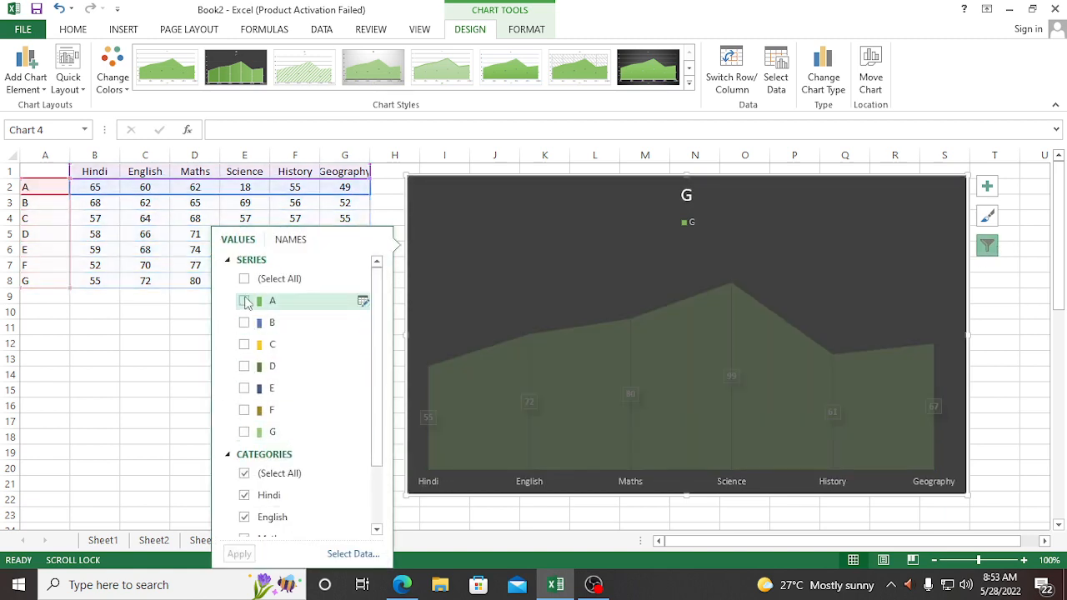
{"action": "left_click", "coordinate": [244, 301]}
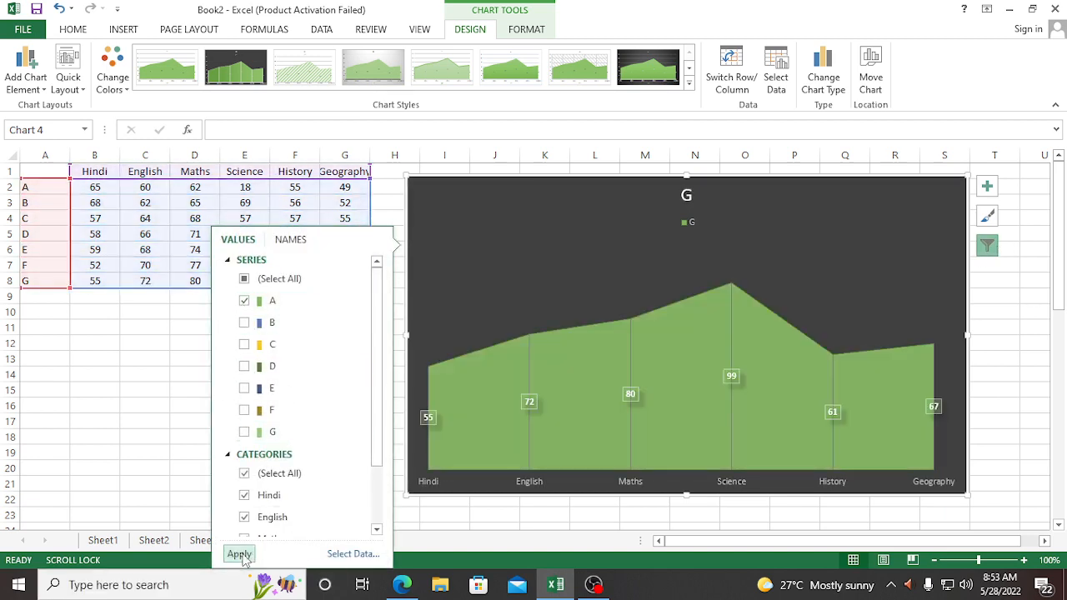
{"action": "left_click", "coordinate": [239, 554]}
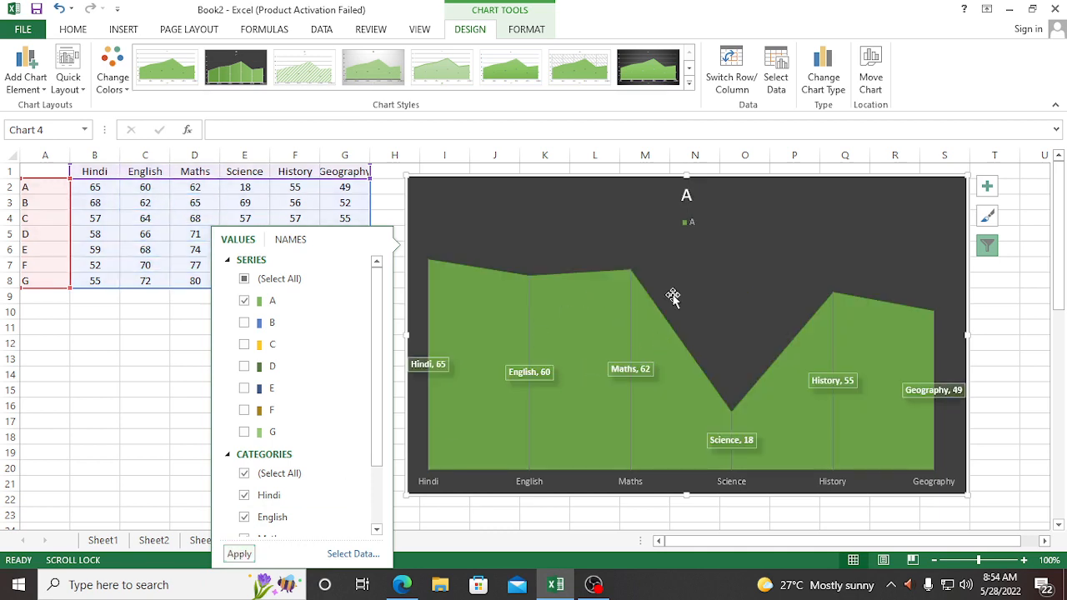
{"action": "left_click", "coordinate": [243, 325]}
{"action": "left_click", "coordinate": [239, 555]}
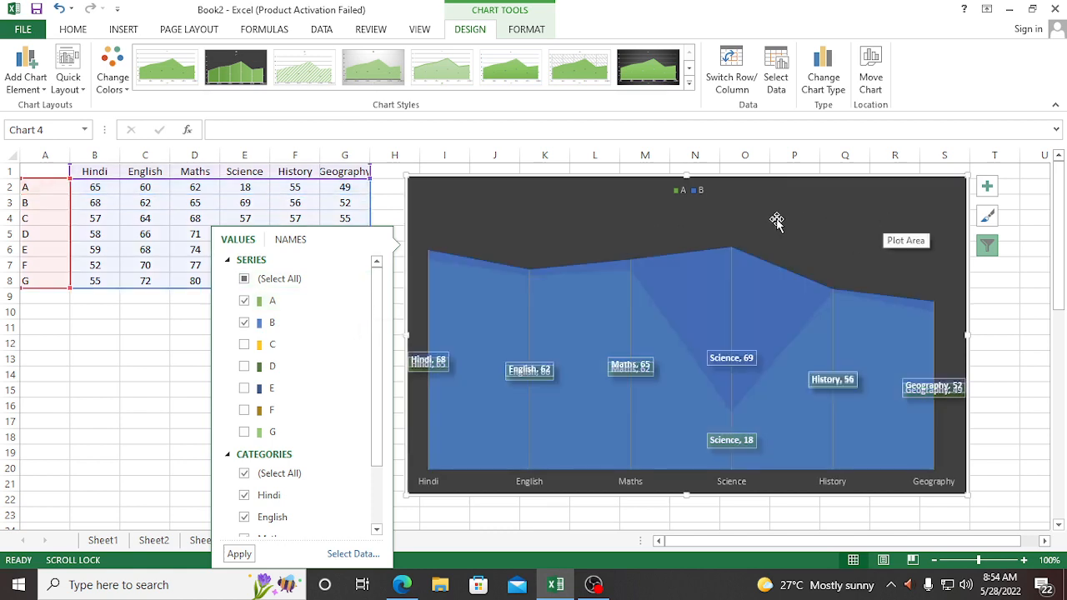
- Switch the area chart to the variant that plots each subject as its own coloured series
{"action": "left_click", "coordinate": [828, 83]}
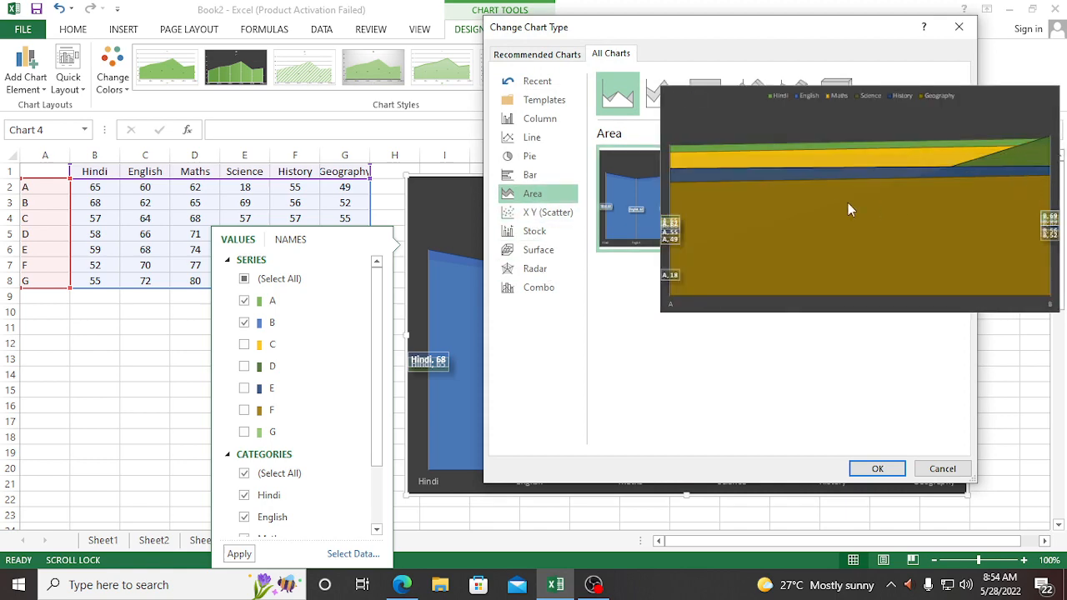
{"action": "mouse_move", "coordinate": [863, 203]}
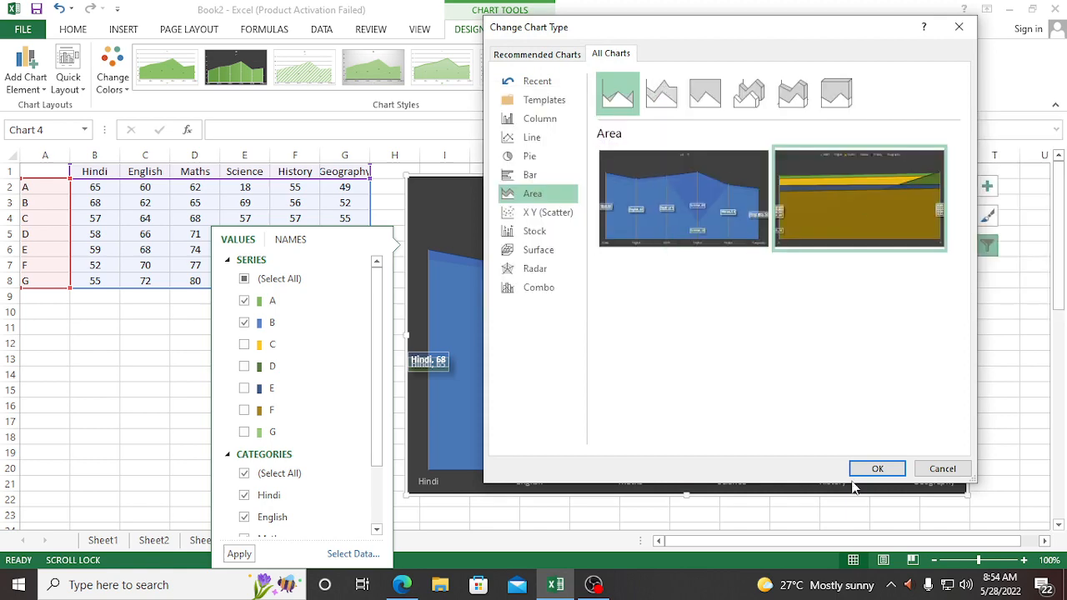
{"action": "left_click", "coordinate": [874, 467]}
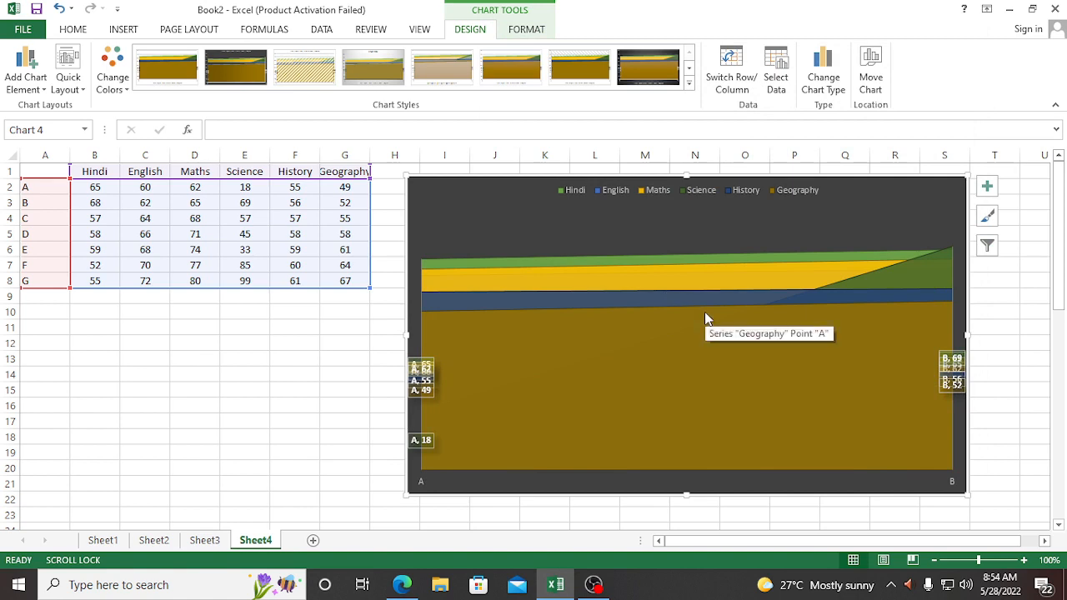
- Change the chart to the 3-D Bubble scatter type and apply the white chart style with gridlines and the legend below the plot
{"action": "left_click", "coordinate": [824, 75]}
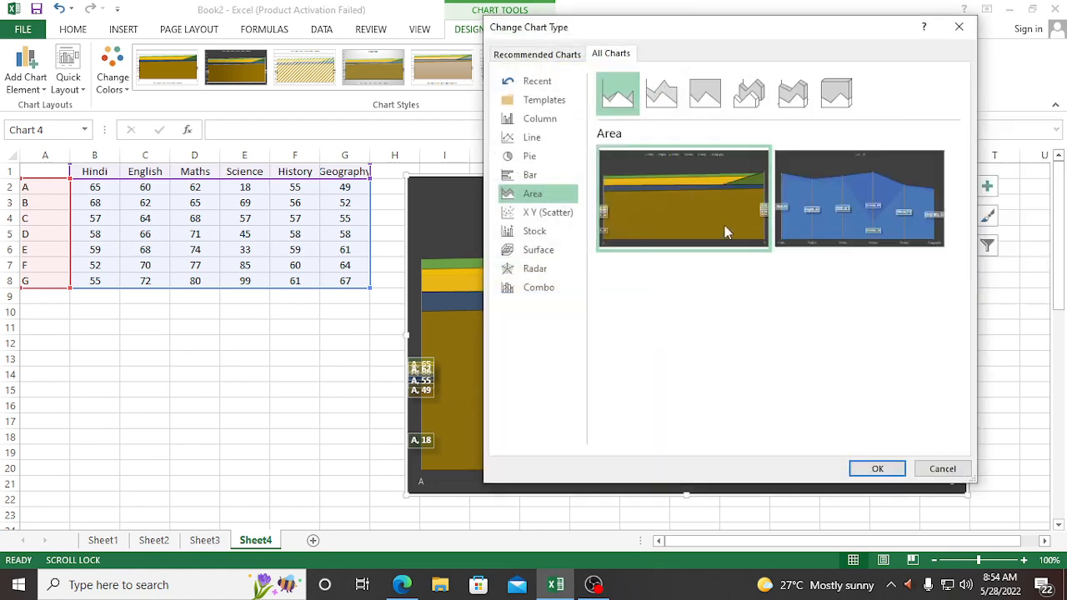
{"action": "left_click", "coordinate": [531, 217]}
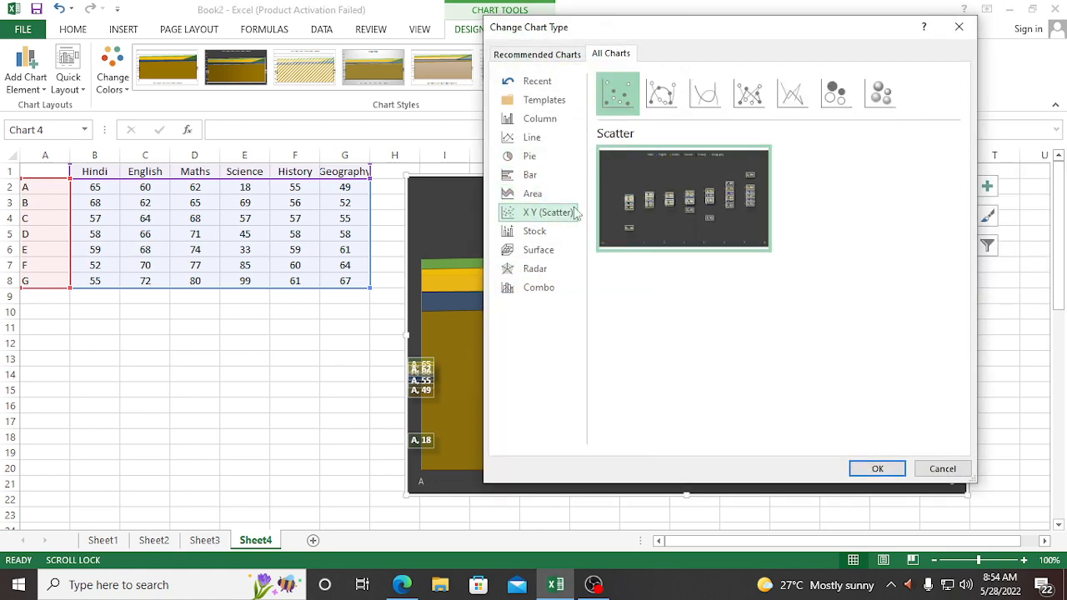
{"action": "mouse_move", "coordinate": [689, 238]}
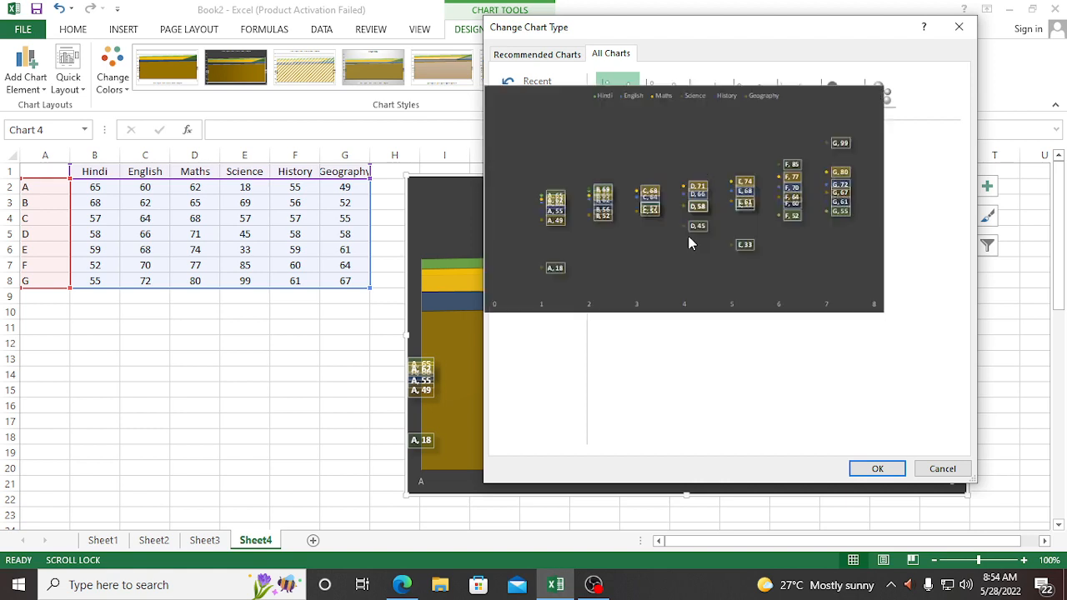
{"action": "left_click", "coordinate": [661, 93]}
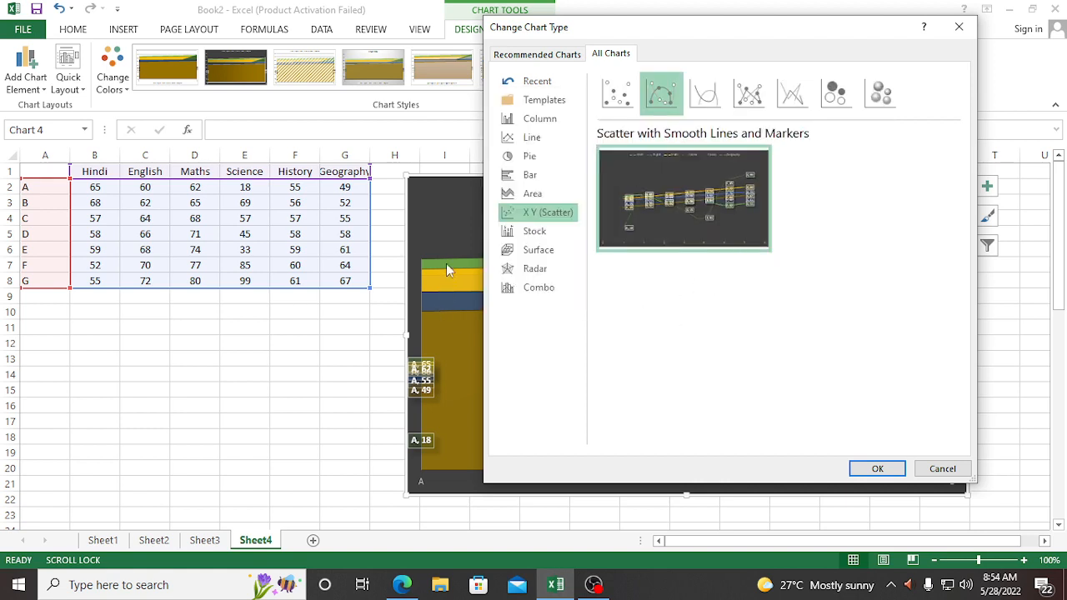
{"action": "left_click", "coordinate": [709, 96]}
{"action": "left_click", "coordinate": [749, 95]}
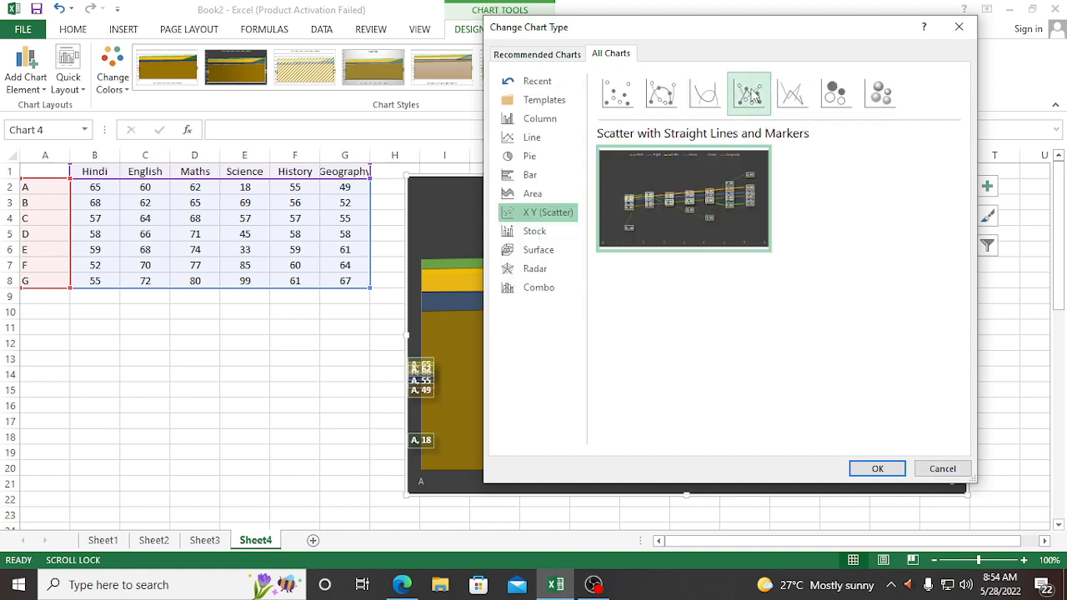
{"action": "left_click", "coordinate": [794, 92]}
{"action": "left_click", "coordinate": [832, 90]}
{"action": "left_click", "coordinate": [873, 91]}
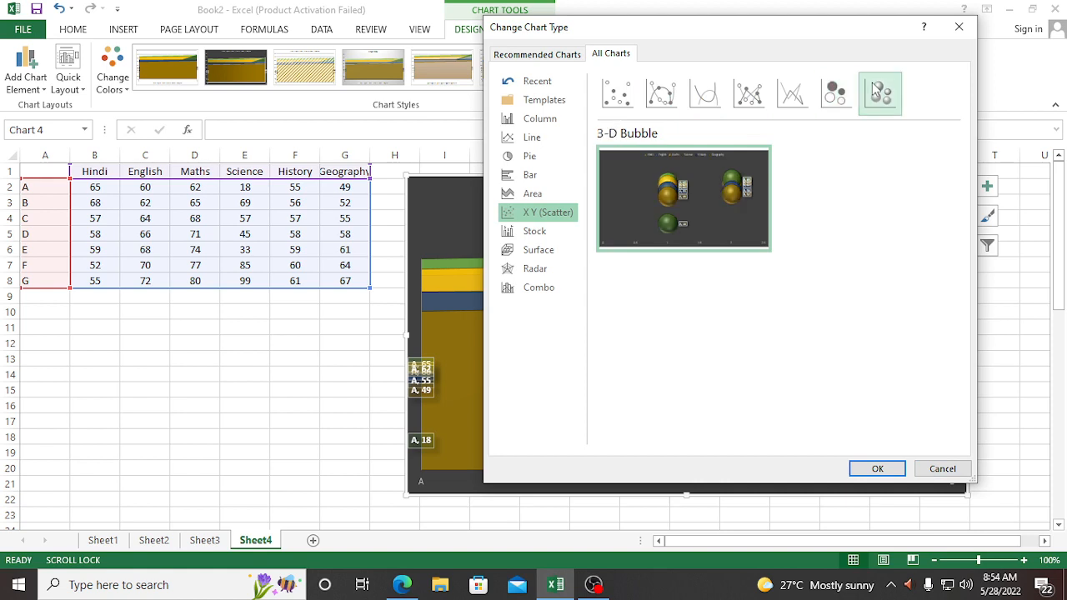
{"action": "left_click", "coordinate": [879, 468]}
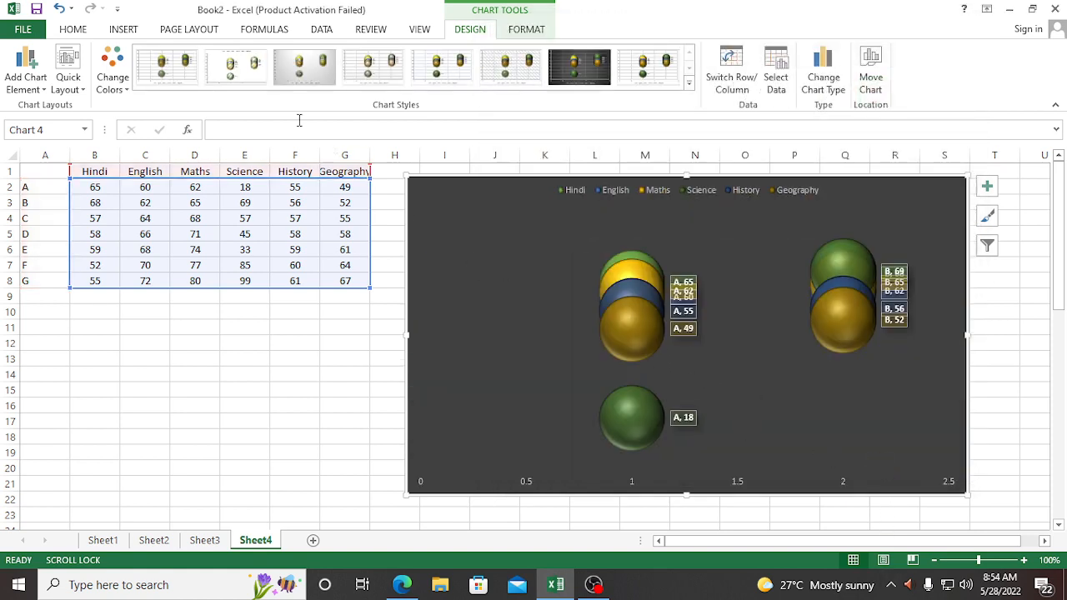
{"action": "mouse_move", "coordinate": [641, 418]}
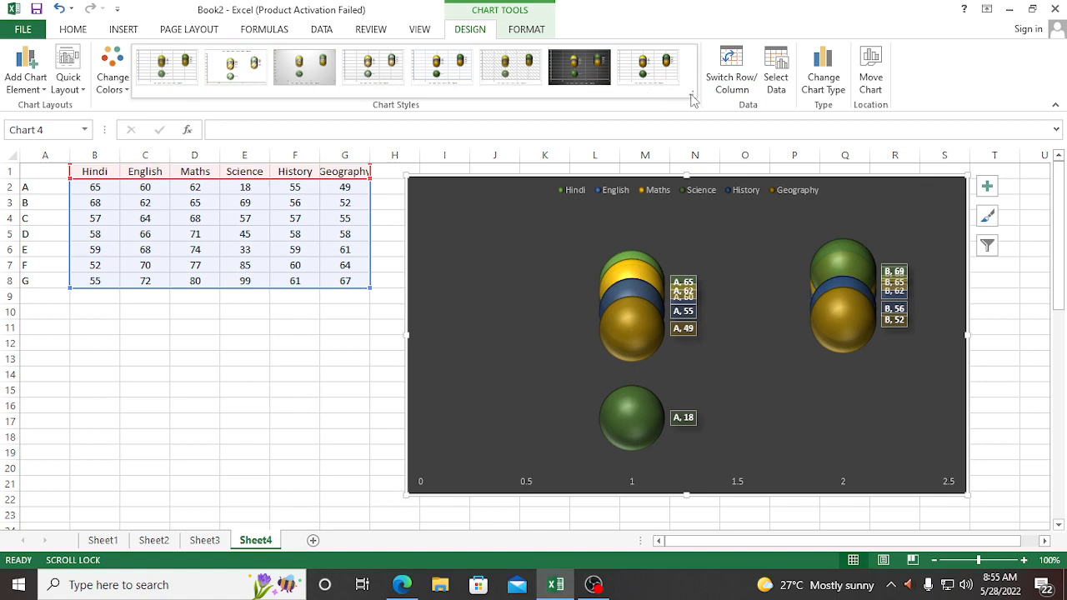
{"action": "left_click", "coordinate": [167, 67]}
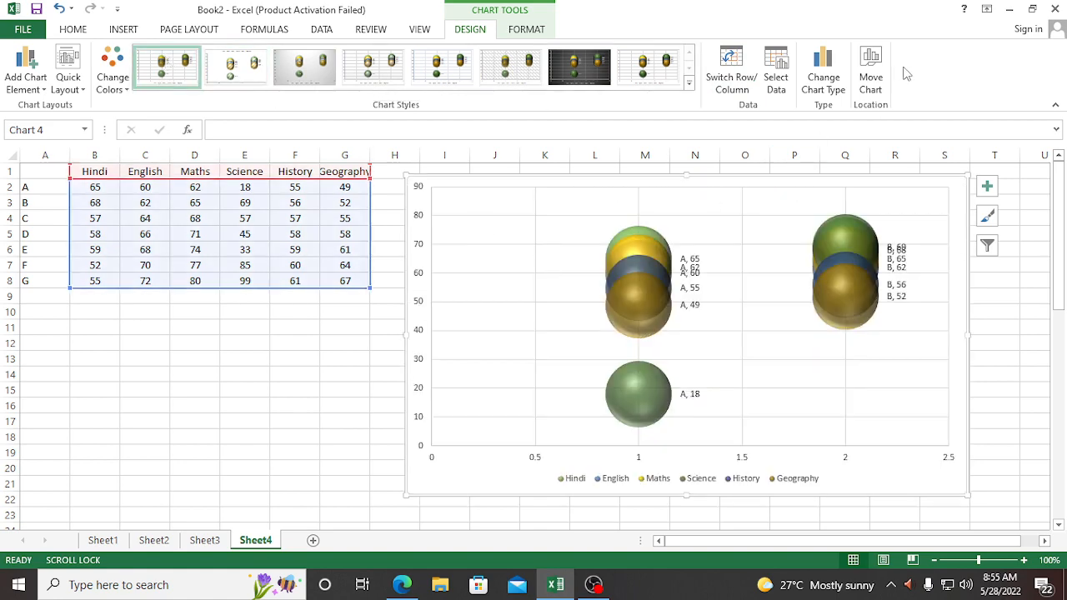
{"action": "left_click", "coordinate": [823, 75]}
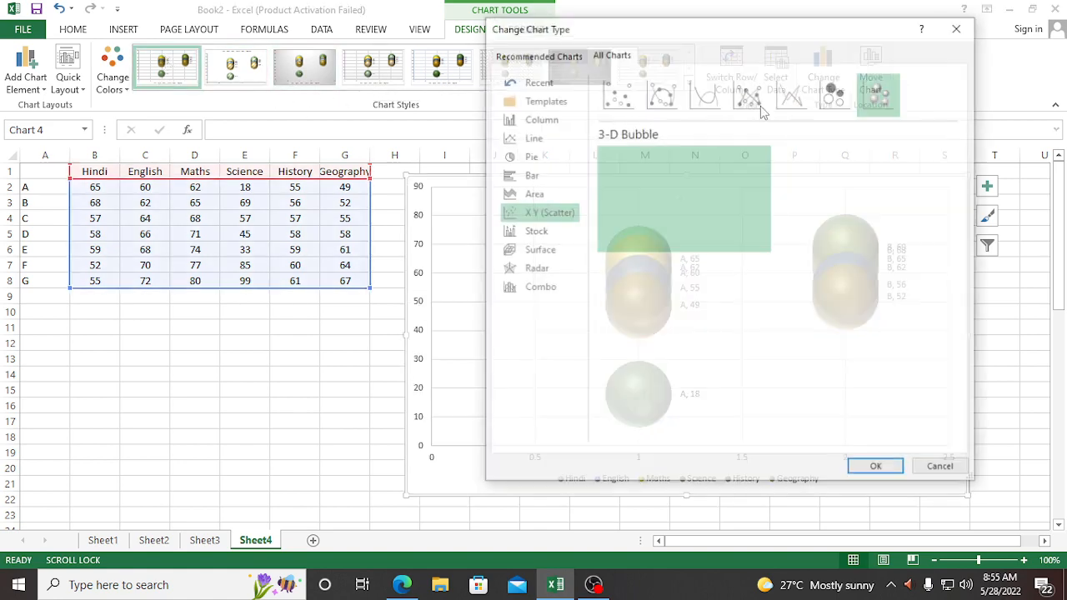
{"action": "left_click", "coordinate": [534, 120]}
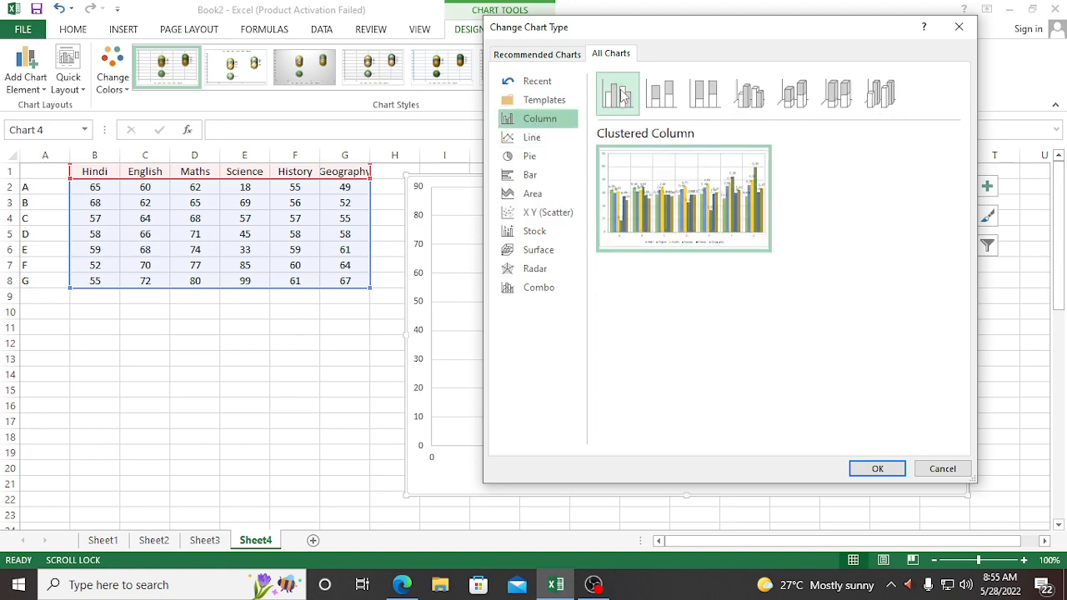
{"action": "left_click", "coordinate": [943, 469]}
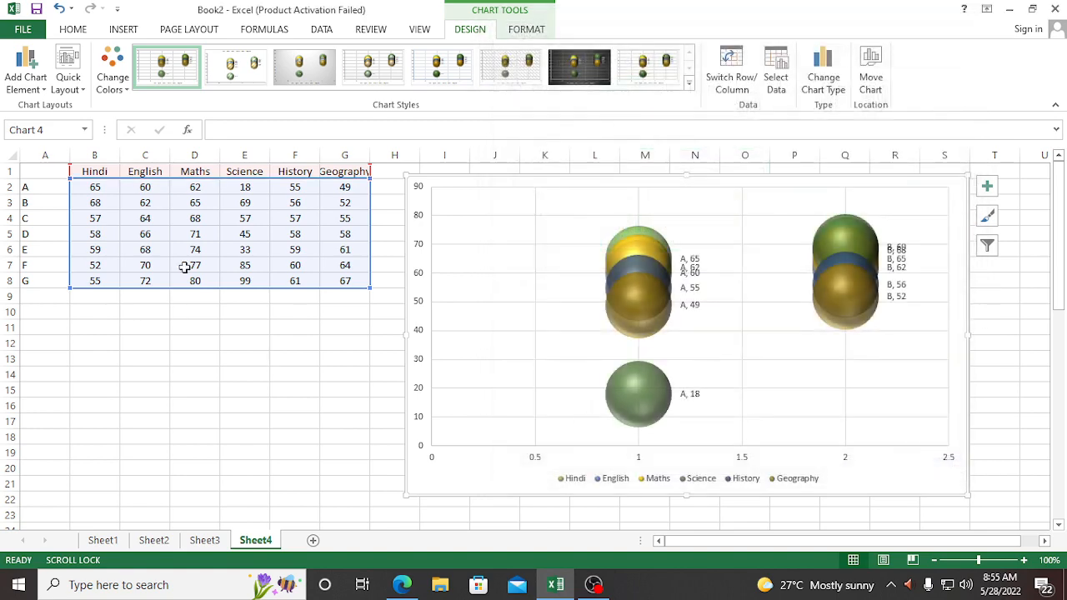
{"action": "left_click", "coordinate": [185, 268]}
{"action": "left_click_drag", "start_coordinate": [97, 201], "coordinate": [182, 243]}
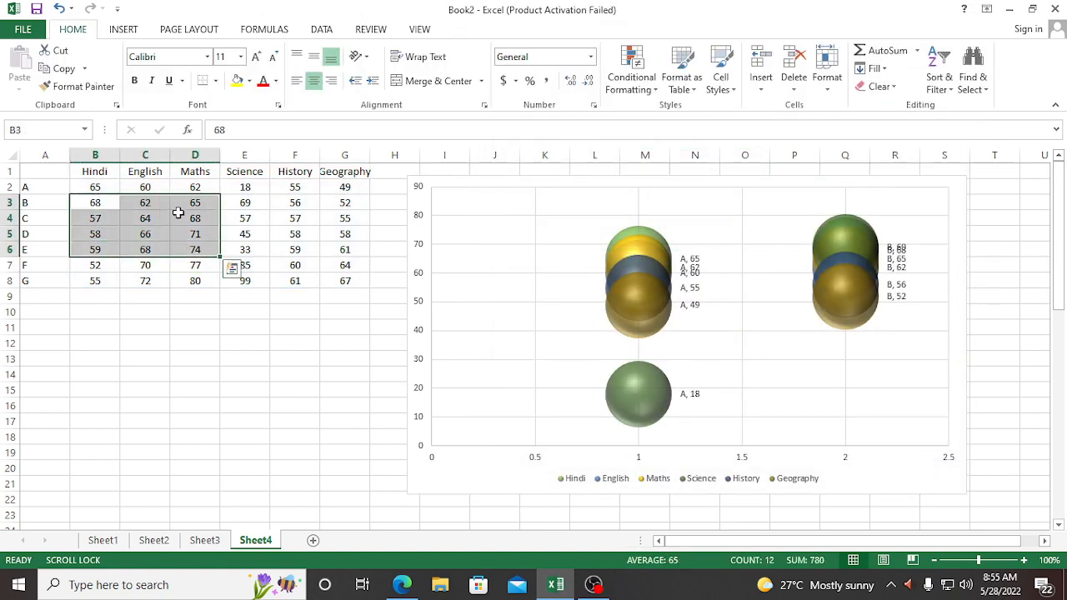
{"action": "left_click", "coordinate": [228, 248]}
{"action": "left_click_drag", "start_coordinate": [191, 171], "coordinate": [317, 262]}
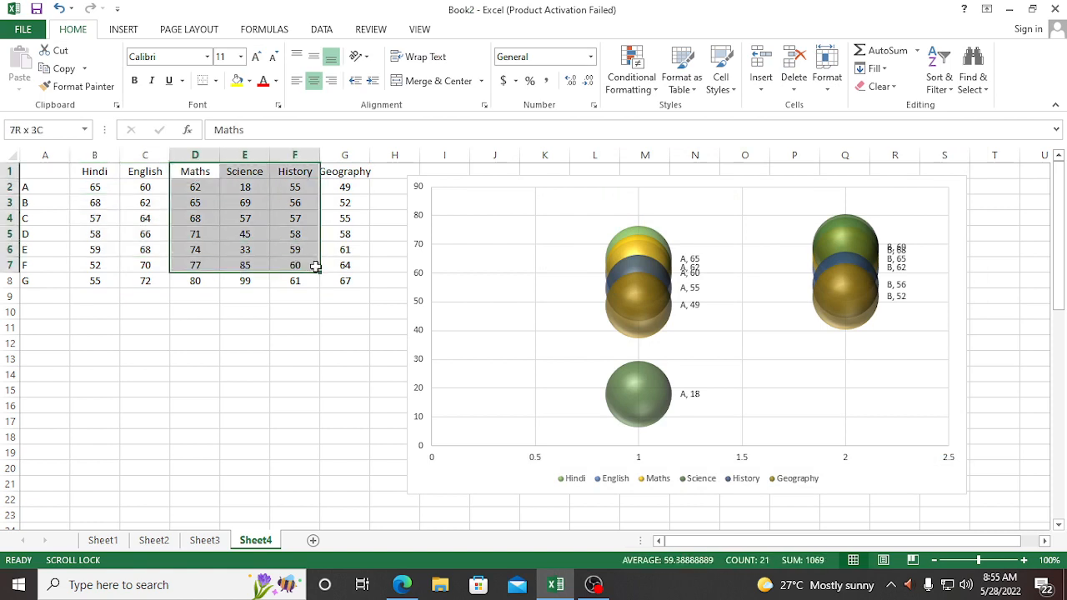
- Clear the marks rows for students C to G in A4:G8
{"action": "left_click_drag", "start_coordinate": [27, 216], "coordinate": [346, 270]}
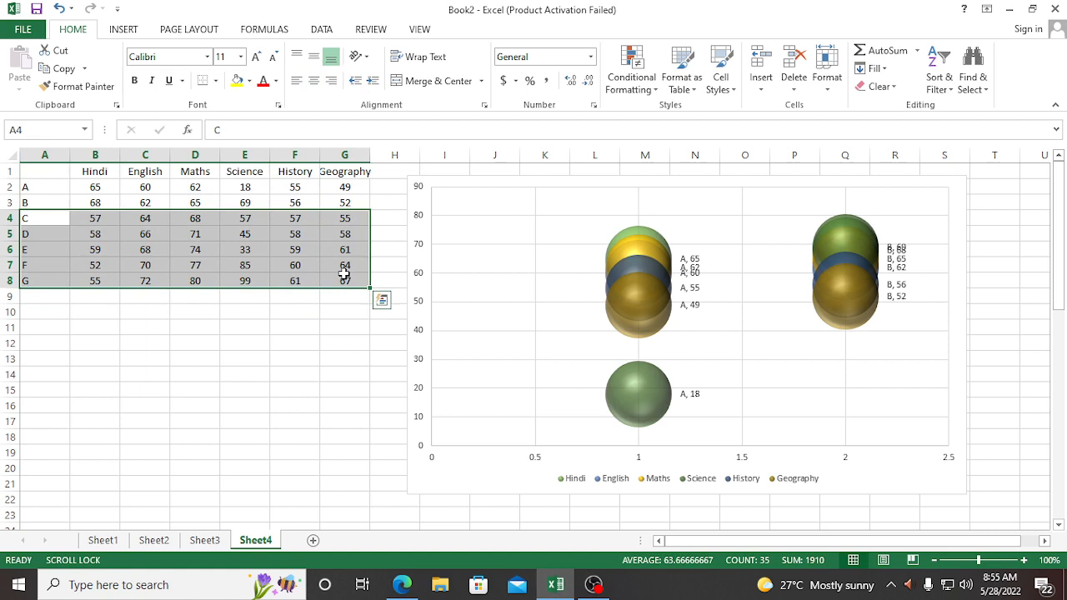
{"action": "key", "text": "Delete"}
{"action": "left_click", "coordinate": [275, 353]}
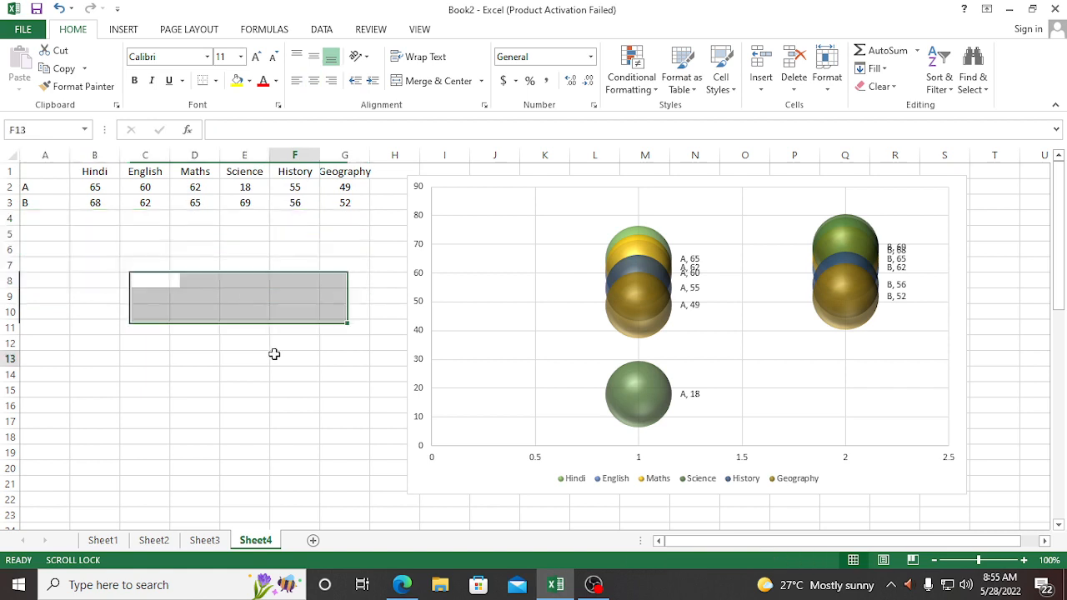
- Select the remaining marks table A1:G3 and delete the 3-D bubble chart from the sheet
{"action": "left_click_drag", "start_coordinate": [35, 168], "coordinate": [347, 214]}
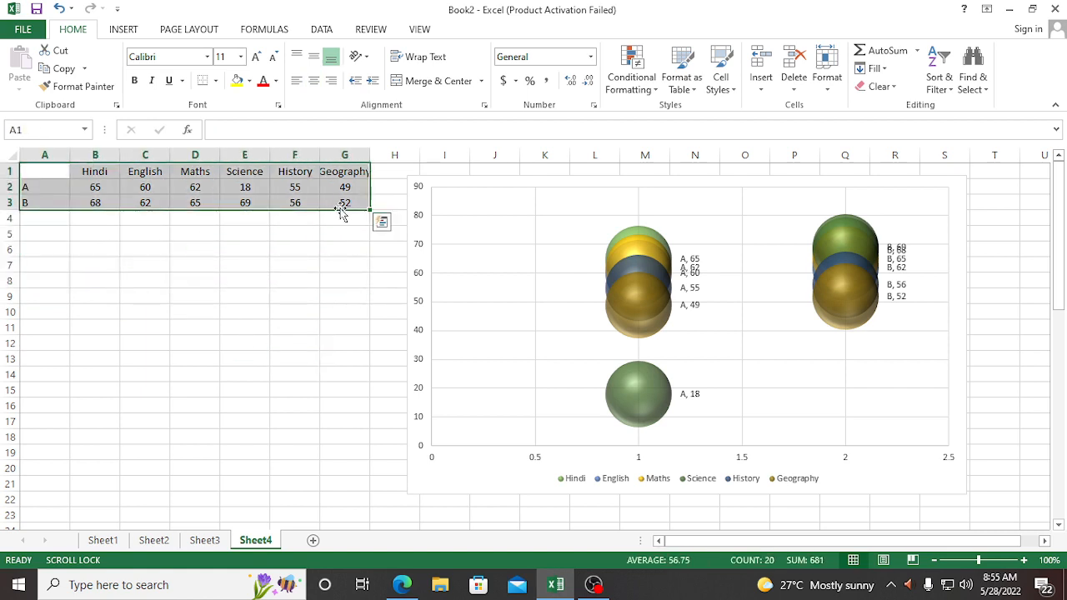
{"action": "left_click", "coordinate": [643, 209]}
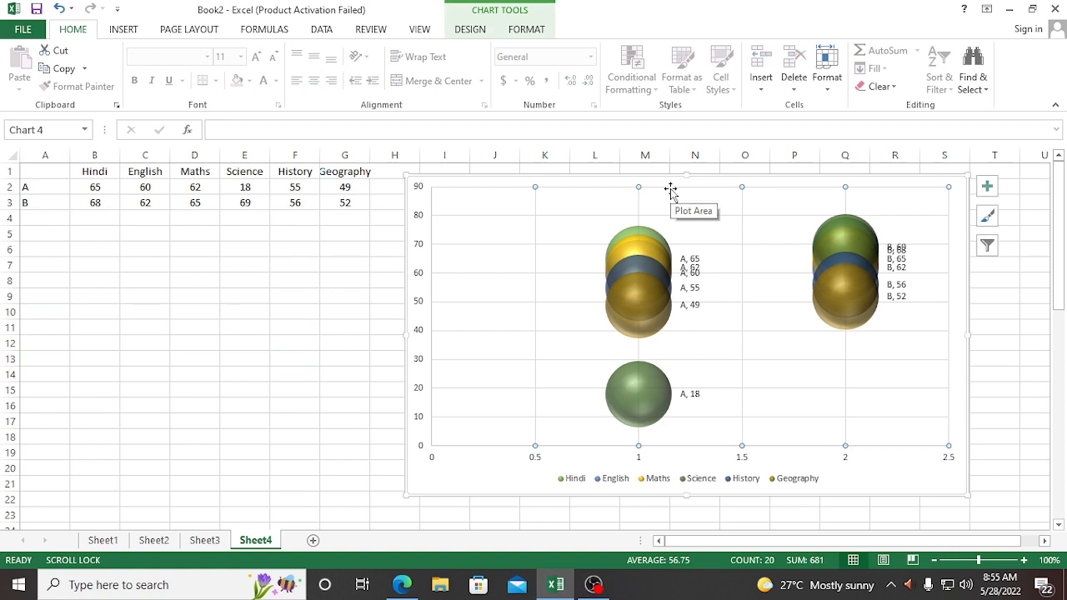
{"action": "key", "text": "Delete"}
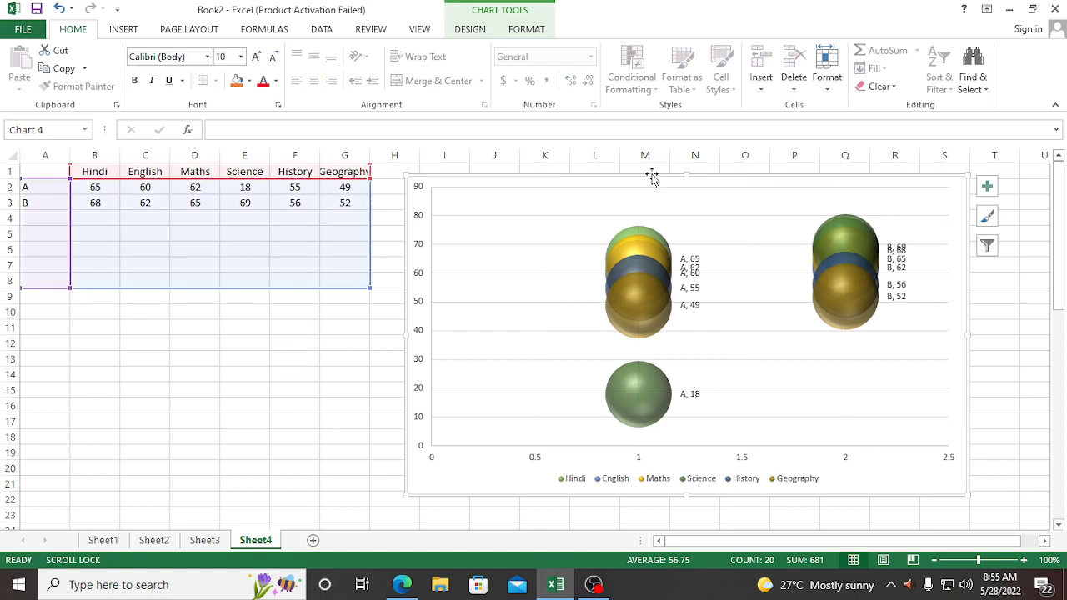
{"action": "key", "text": "Delete"}
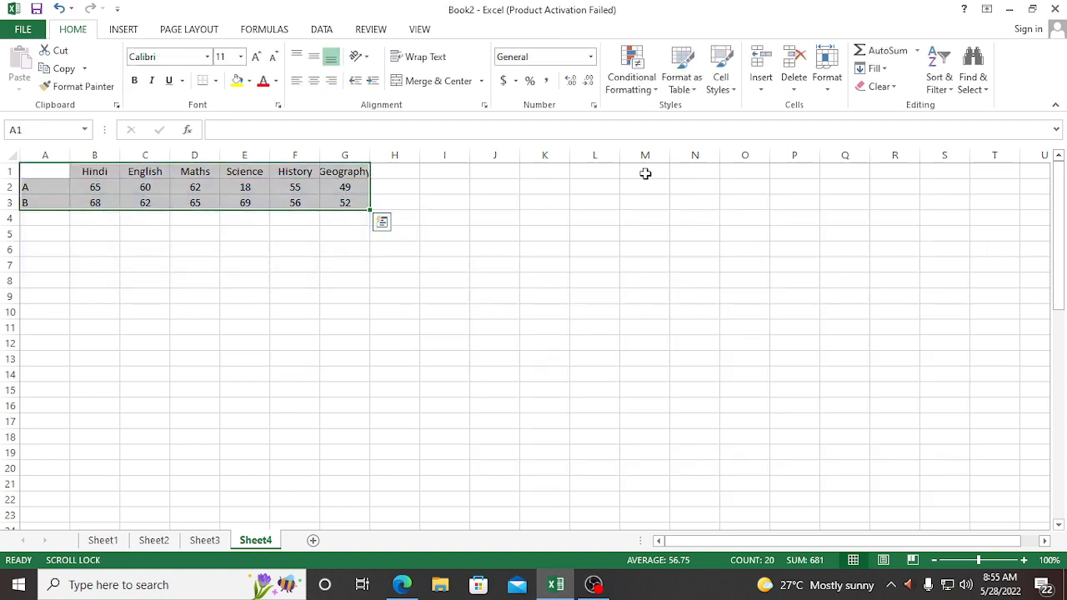
- Insert an X Y (Scatter) chart of the marks table A1:G3, using the variant that plots students A and B as series
{"action": "left_click", "coordinate": [128, 29]}
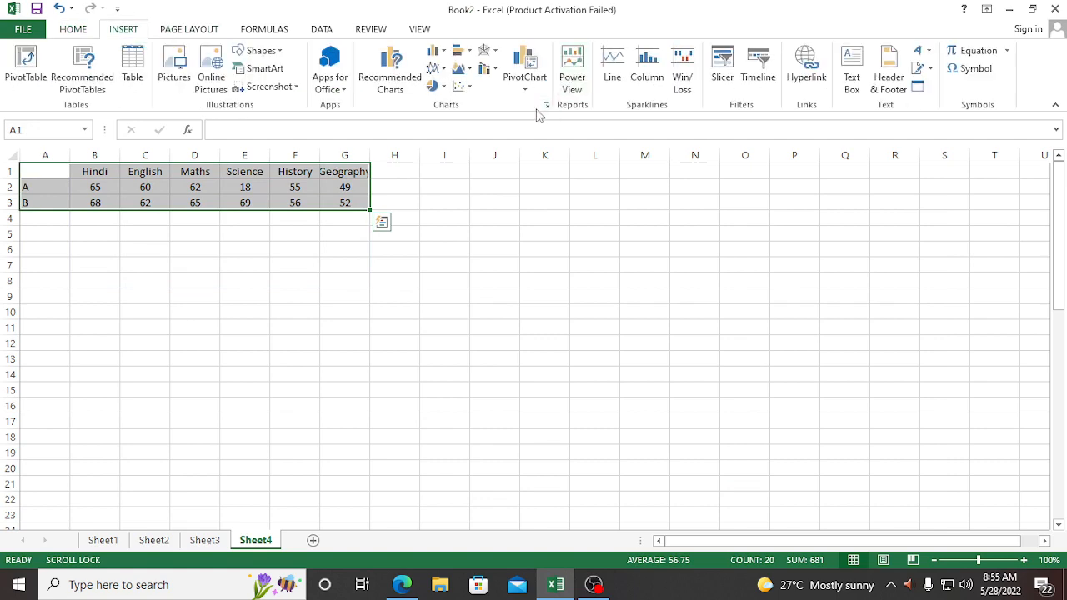
{"action": "left_click", "coordinate": [546, 105]}
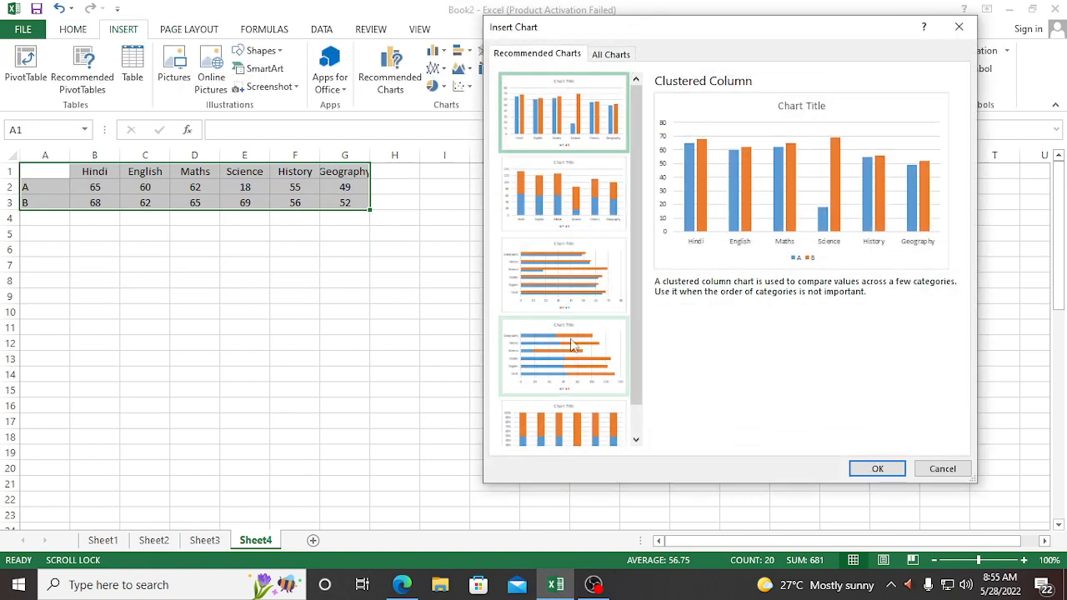
{"action": "left_click", "coordinate": [611, 54]}
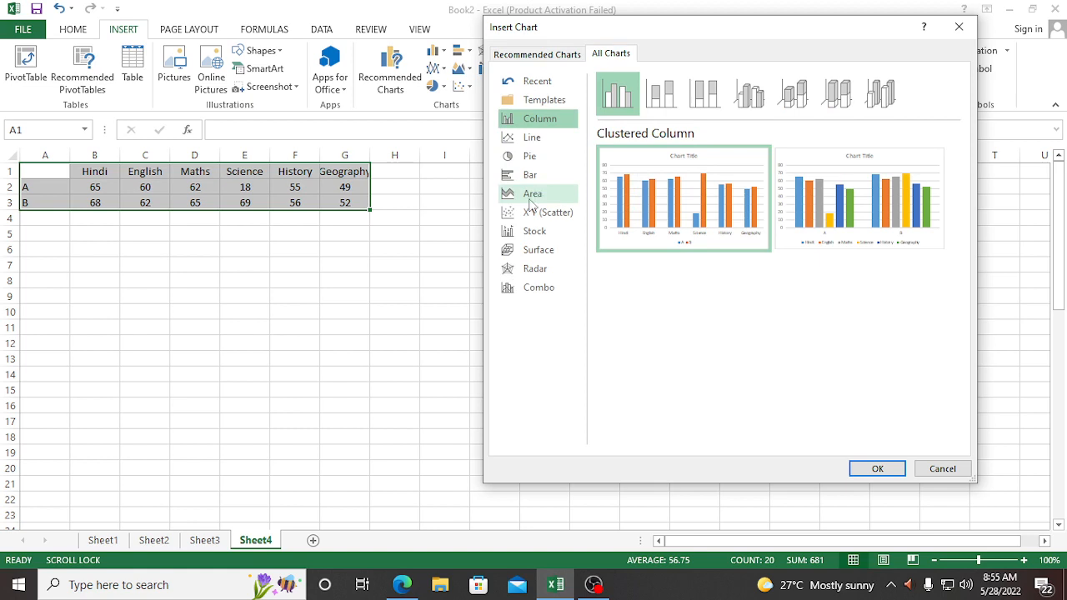
{"action": "left_click", "coordinate": [536, 213]}
{"action": "mouse_move", "coordinate": [713, 211]}
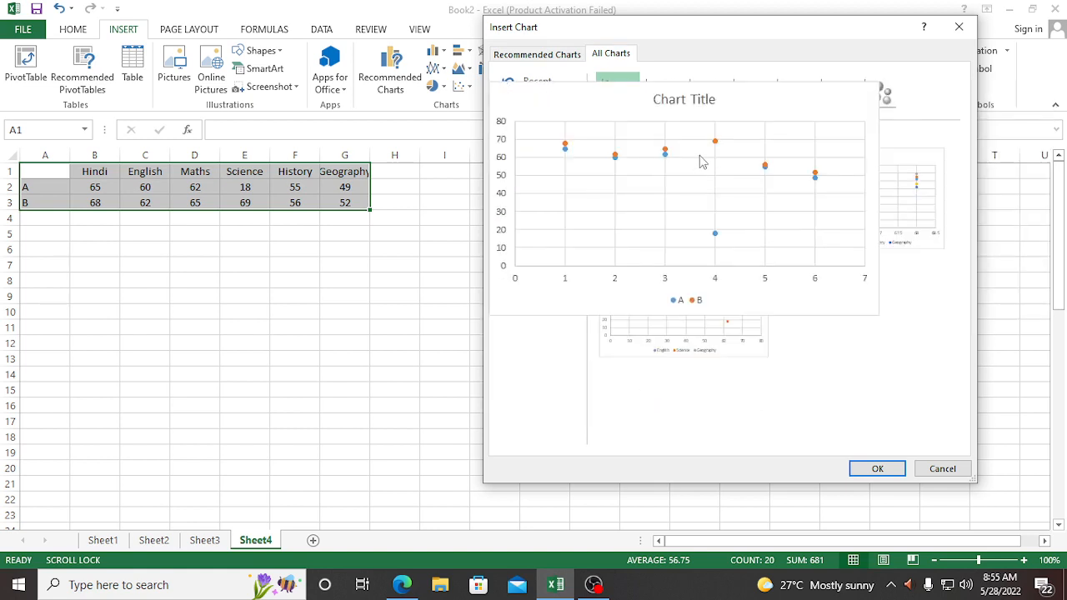
{"action": "left_click", "coordinate": [878, 468]}
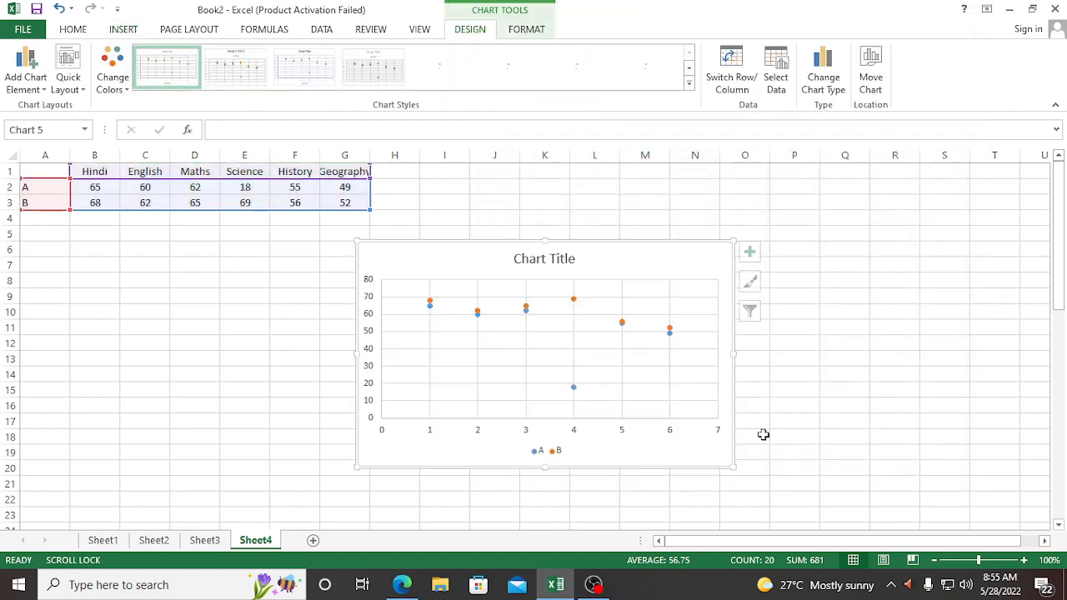
- Move the scatter chart beside the marks table and enlarge it to span about columns H to T and rows 2 to 22
{"action": "left_click_drag", "start_coordinate": [472, 247], "coordinate": [977, 201]}
{"action": "left_click_drag", "start_coordinate": [527, 212], "coordinate": [584, 186]}
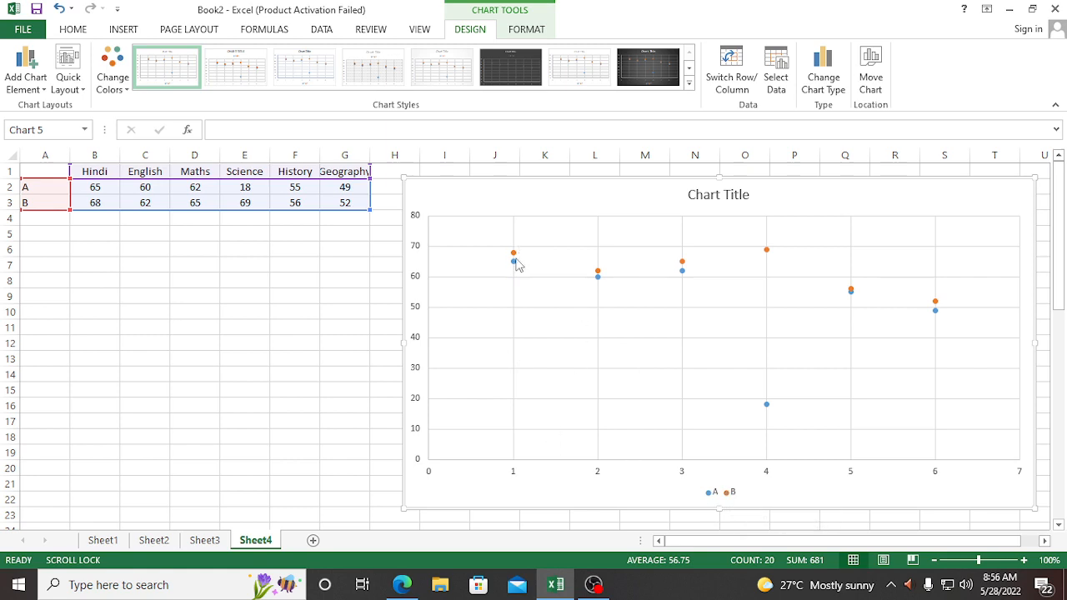
{"action": "mouse_move", "coordinate": [517, 263]}
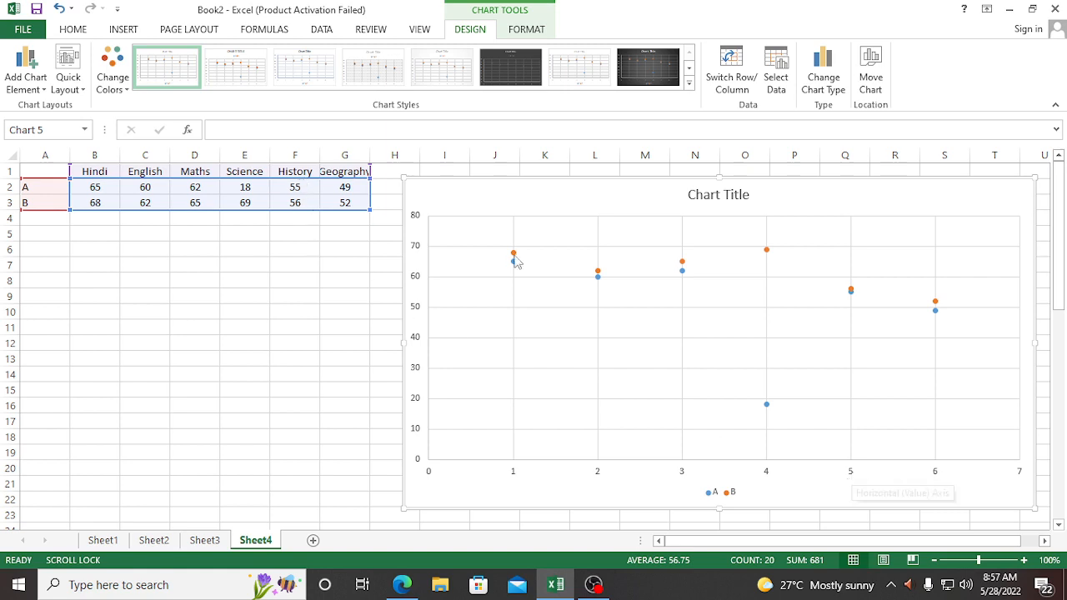
{"action": "mouse_move", "coordinate": [856, 301]}
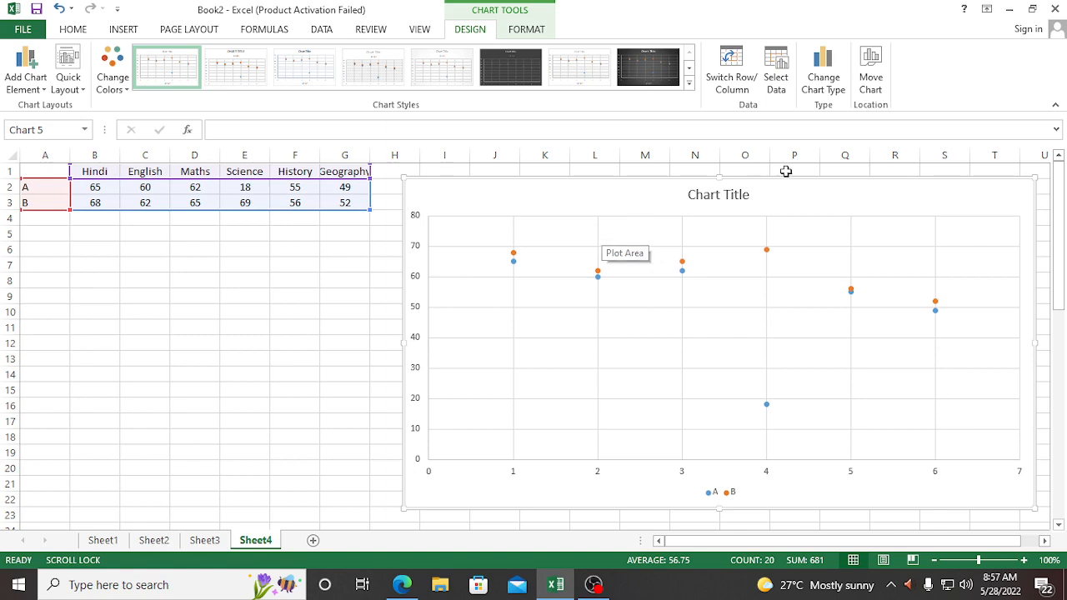
- Preview the X Y (Scatter) subtypes for the chart, including smooth lines, straight lines with markers and Scatter with Straight Lines
{"action": "left_click", "coordinate": [823, 74]}
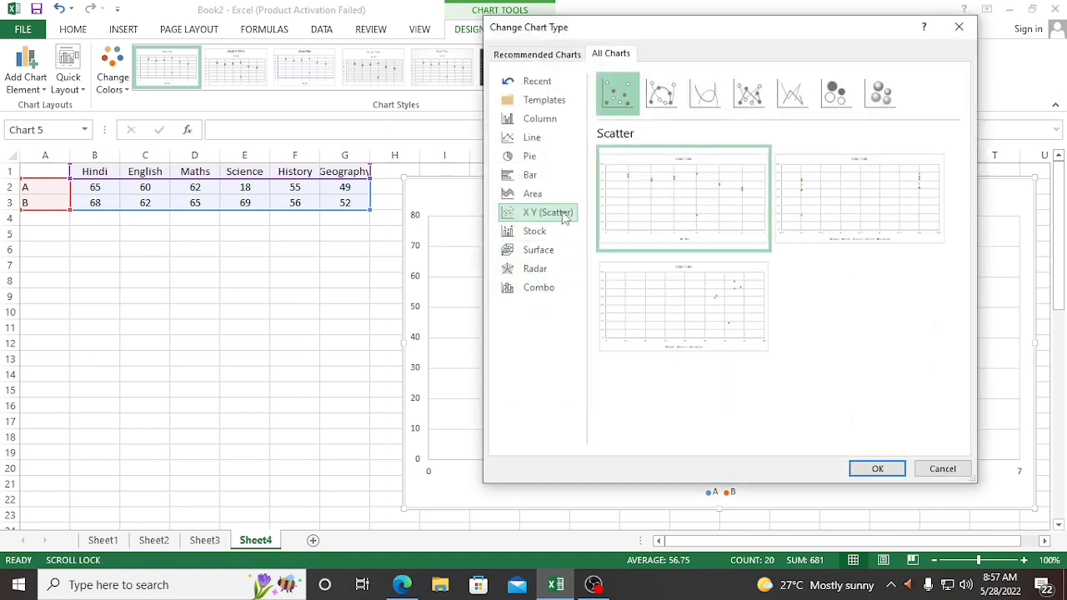
{"action": "left_click", "coordinate": [661, 93]}
{"action": "mouse_move", "coordinate": [701, 193]}
{"action": "left_click", "coordinate": [617, 93]}
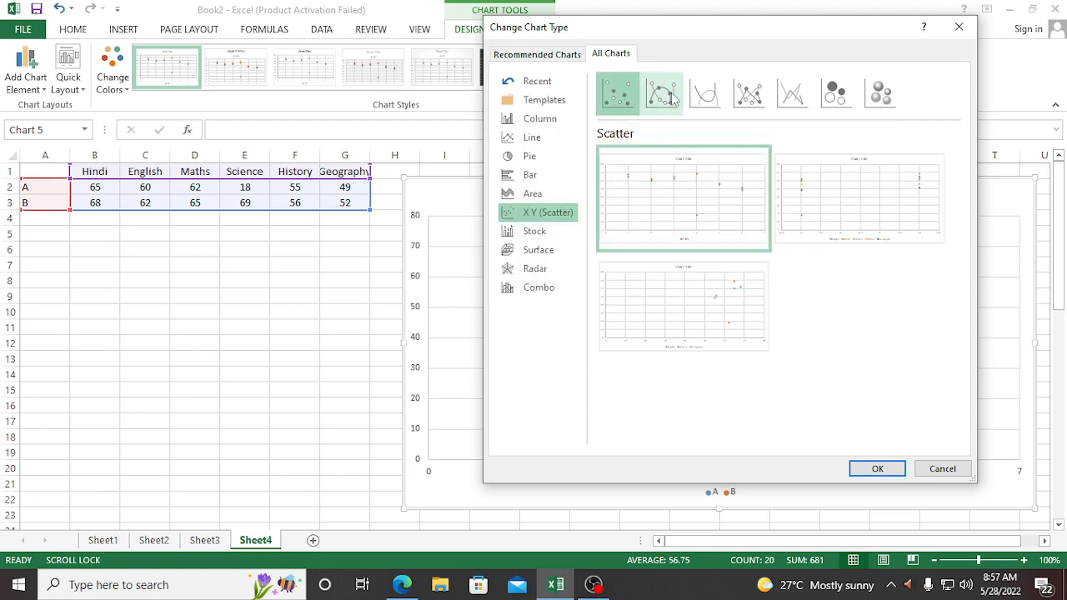
{"action": "left_click", "coordinate": [705, 93]}
{"action": "left_click", "coordinate": [751, 92]}
{"action": "left_click", "coordinate": [792, 92]}
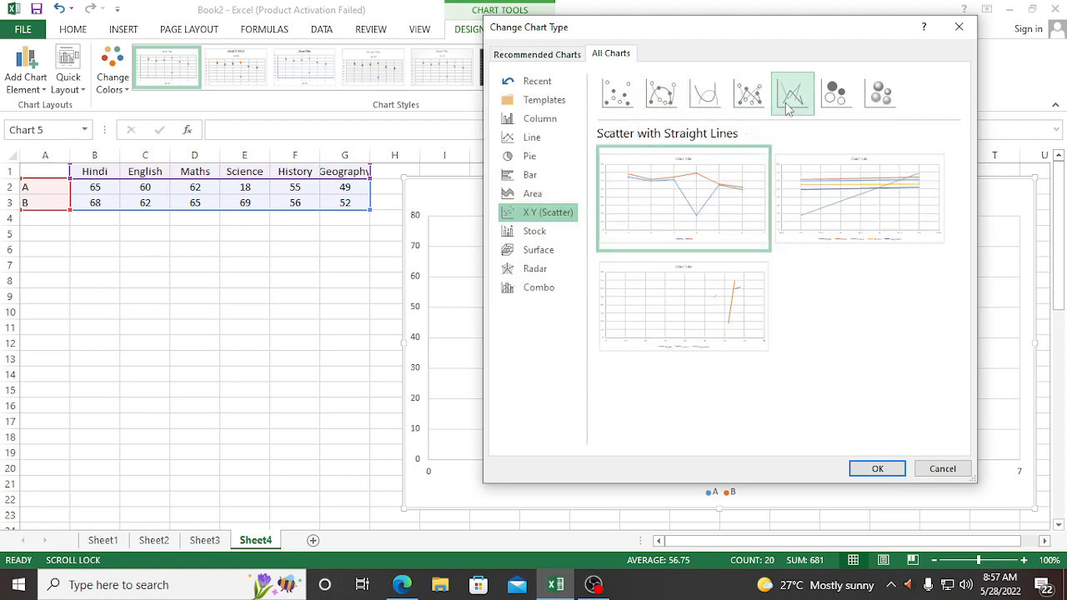
{"action": "mouse_move", "coordinate": [918, 211]}
{"action": "mouse_move", "coordinate": [680, 204]}
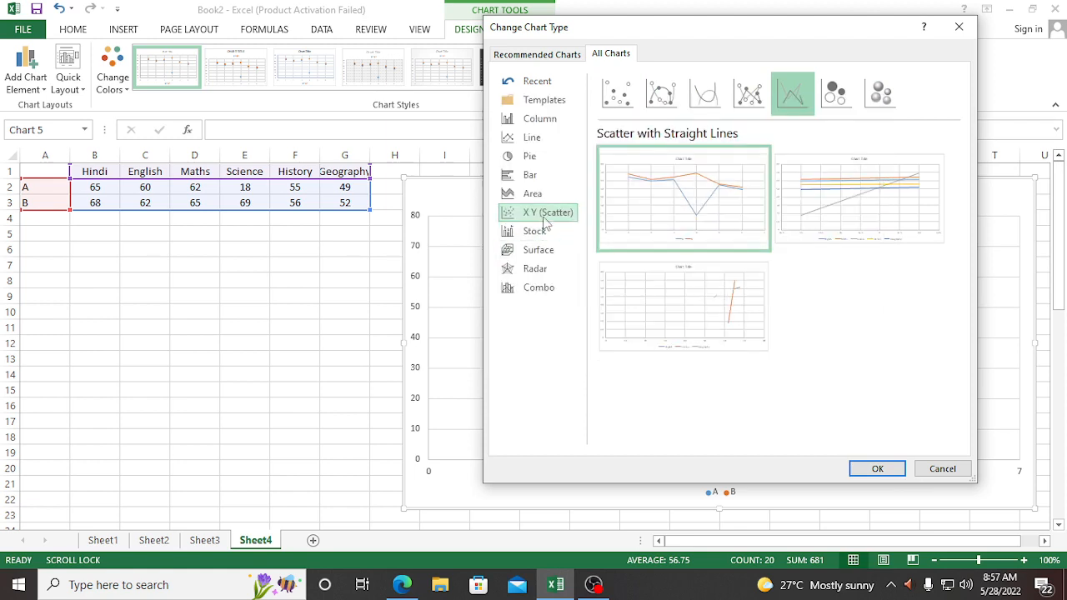
- Review the data order required by the Stock chart subtypes, from High-Low-Close through Volume-Open-High-Low-Close
{"action": "left_click", "coordinate": [533, 233]}
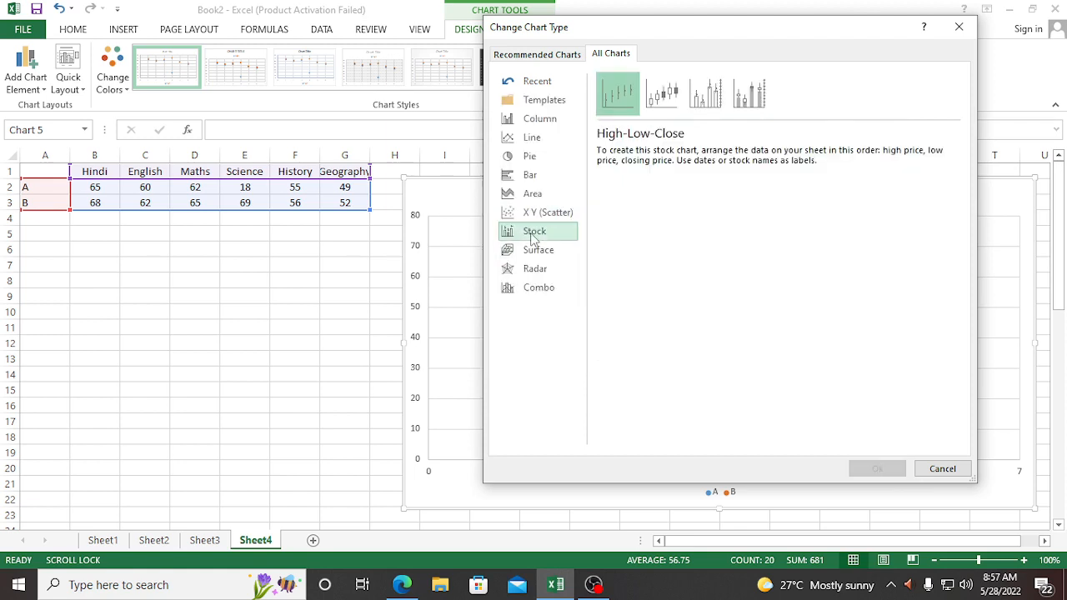
{"action": "left_click", "coordinate": [664, 104]}
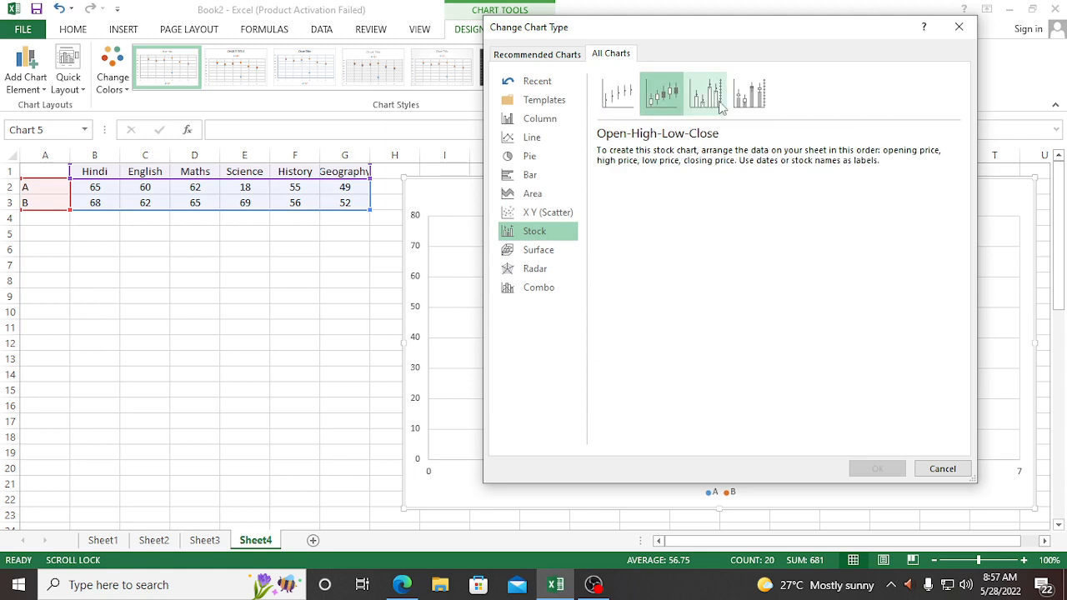
{"action": "left_click", "coordinate": [717, 102]}
{"action": "left_click", "coordinate": [746, 101]}
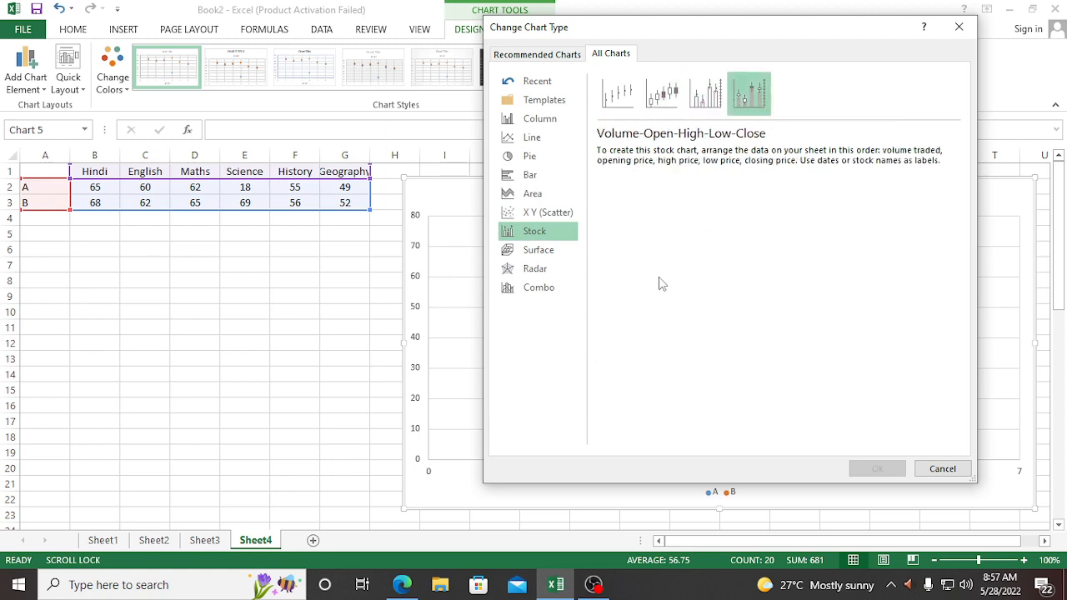
- Compare the previews of the 3-D Surface and Radar chart types for the marks data
{"action": "left_click", "coordinate": [534, 251]}
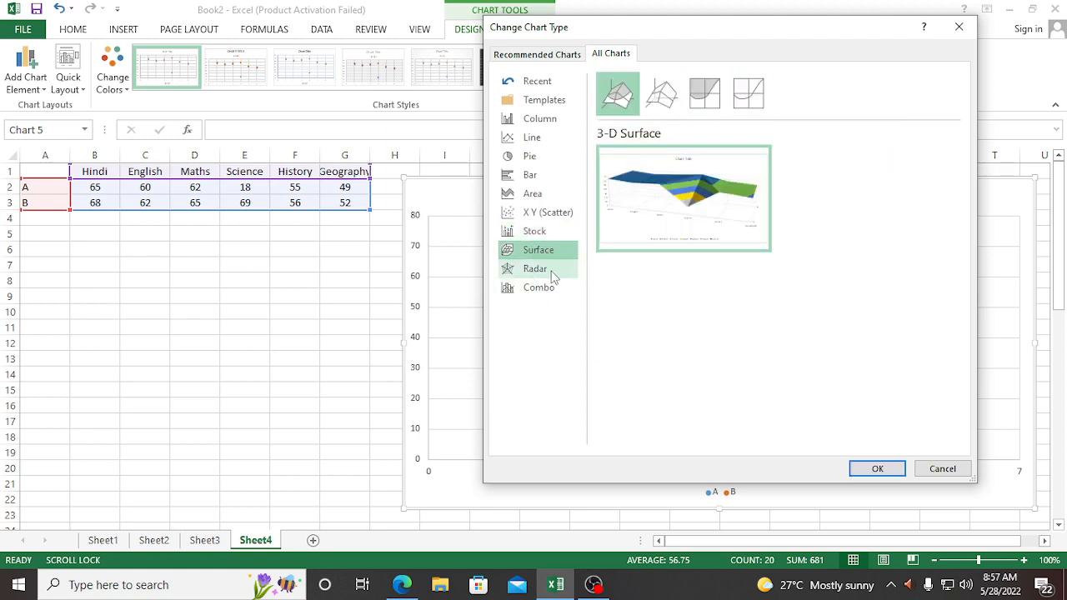
{"action": "left_click", "coordinate": [546, 273]}
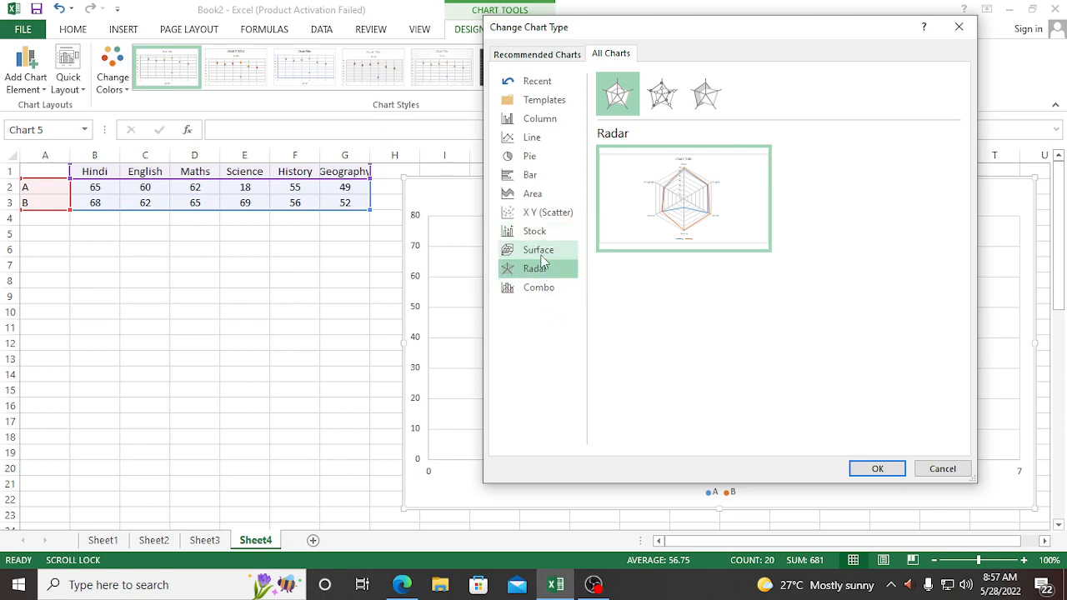
{"action": "left_click", "coordinate": [541, 256]}
{"action": "left_click", "coordinate": [542, 273]}
{"action": "mouse_move", "coordinate": [682, 219]}
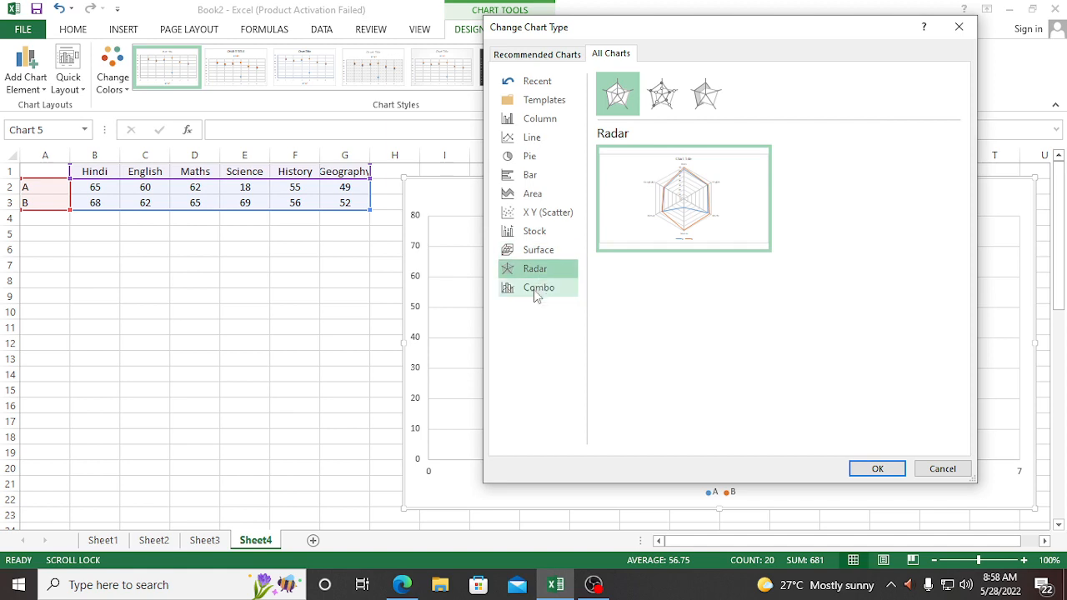
- Preview the Combo presets Clustered Column - Line, Line on Secondary Axis, Stacked Area - Clustered Column and Custom Combination
{"action": "left_click", "coordinate": [538, 292]}
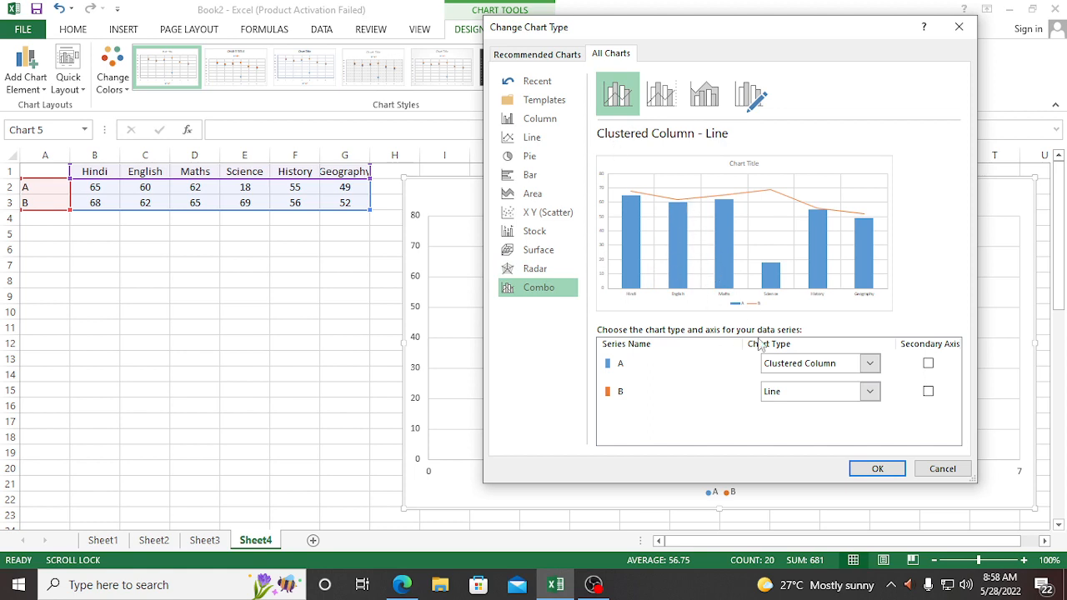
{"action": "left_click", "coordinate": [661, 94]}
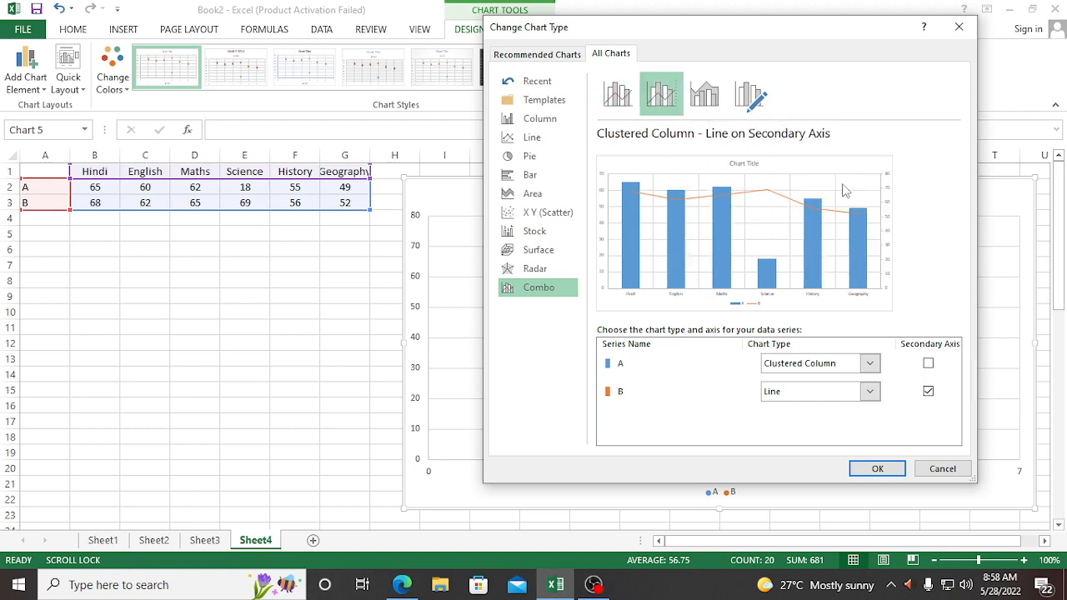
{"action": "left_click", "coordinate": [707, 92]}
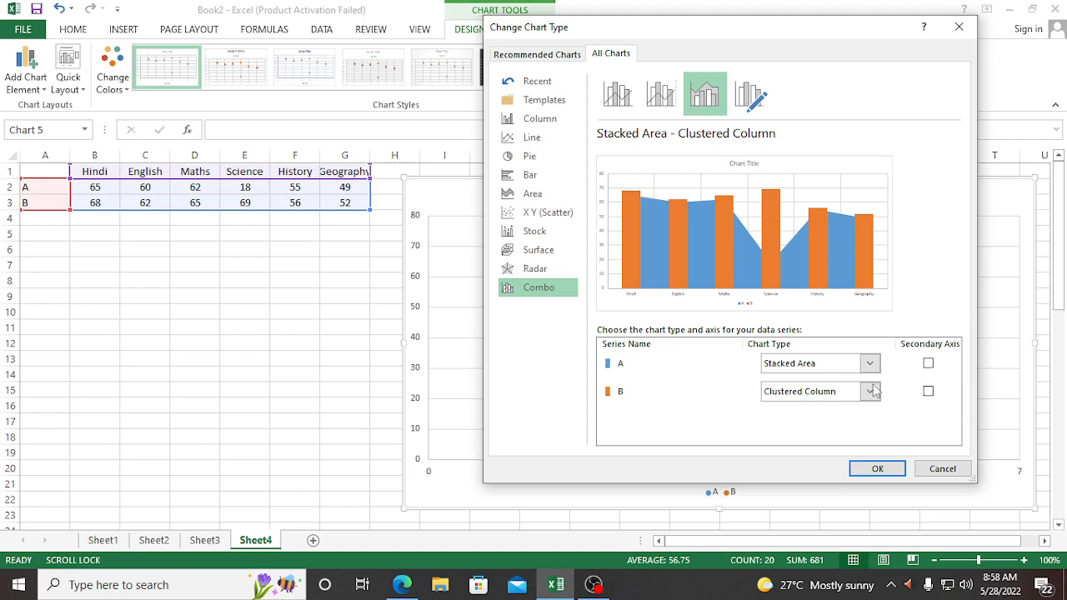
{"action": "left_click", "coordinate": [753, 96]}
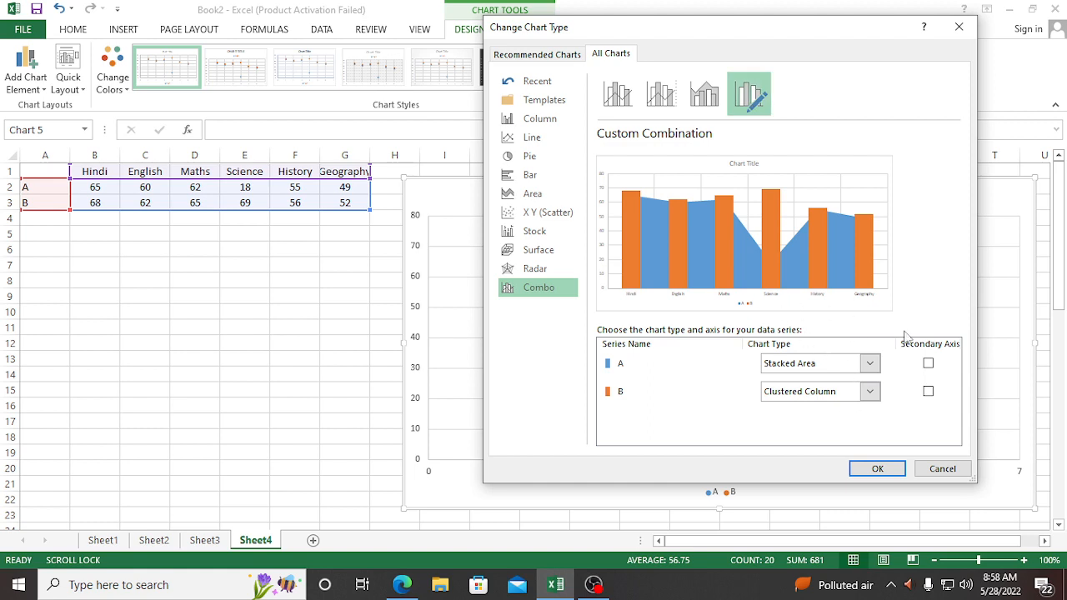
- Try a custom combination with series A as Pie and series B as Line
{"action": "left_click", "coordinate": [869, 366]}
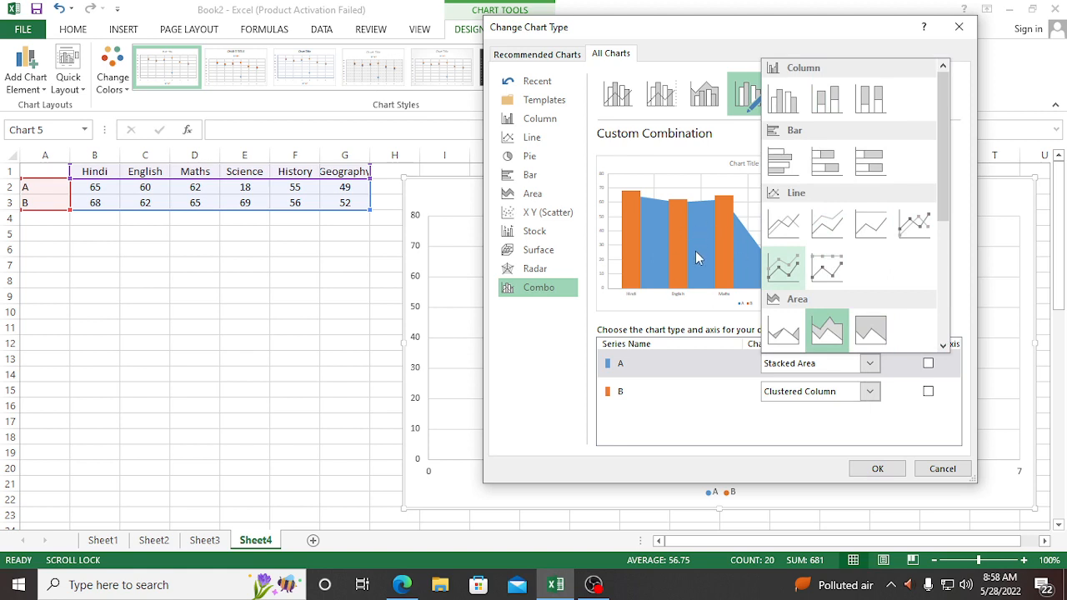
{"action": "scroll", "coordinate": [871, 125], "scroll_direction": "down", "scroll_amount": 3}
{"action": "left_click", "coordinate": [784, 163]}
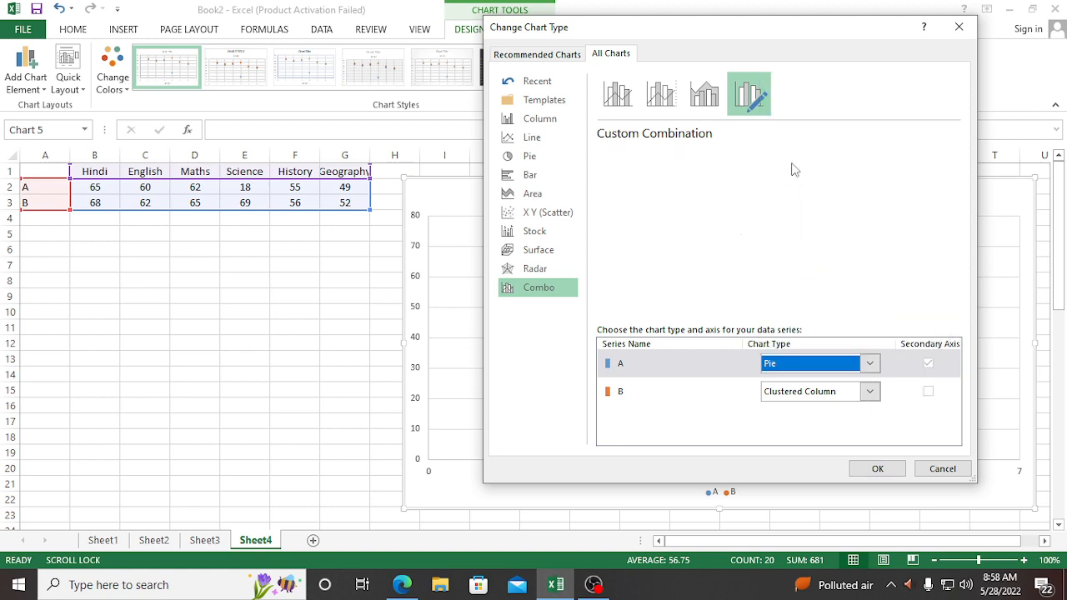
{"action": "left_click", "coordinate": [869, 392]}
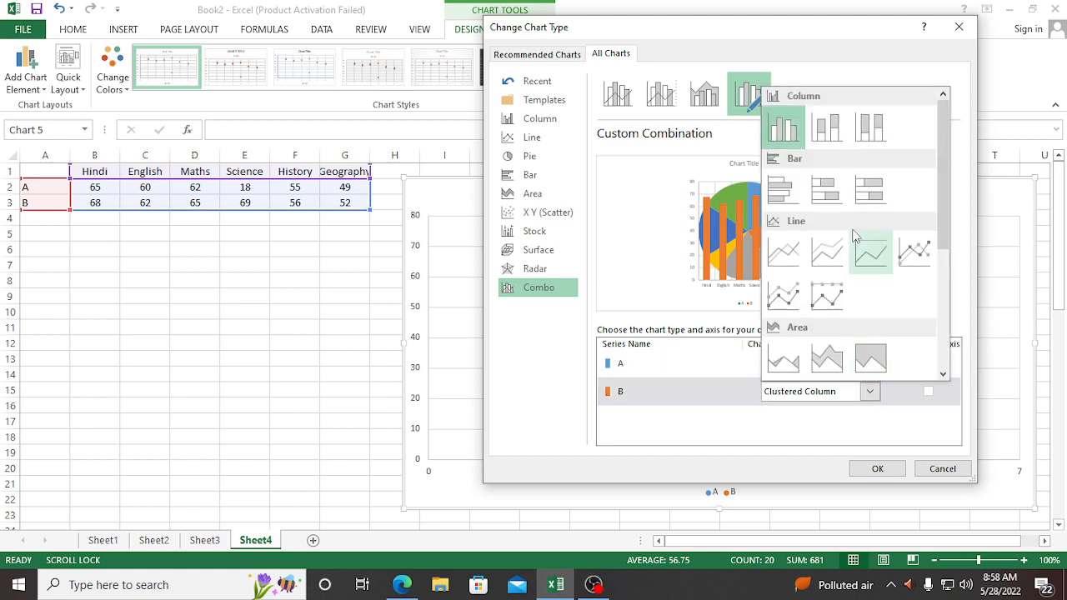
{"action": "scroll", "coordinate": [854, 237], "scroll_direction": "down", "scroll_amount": 3}
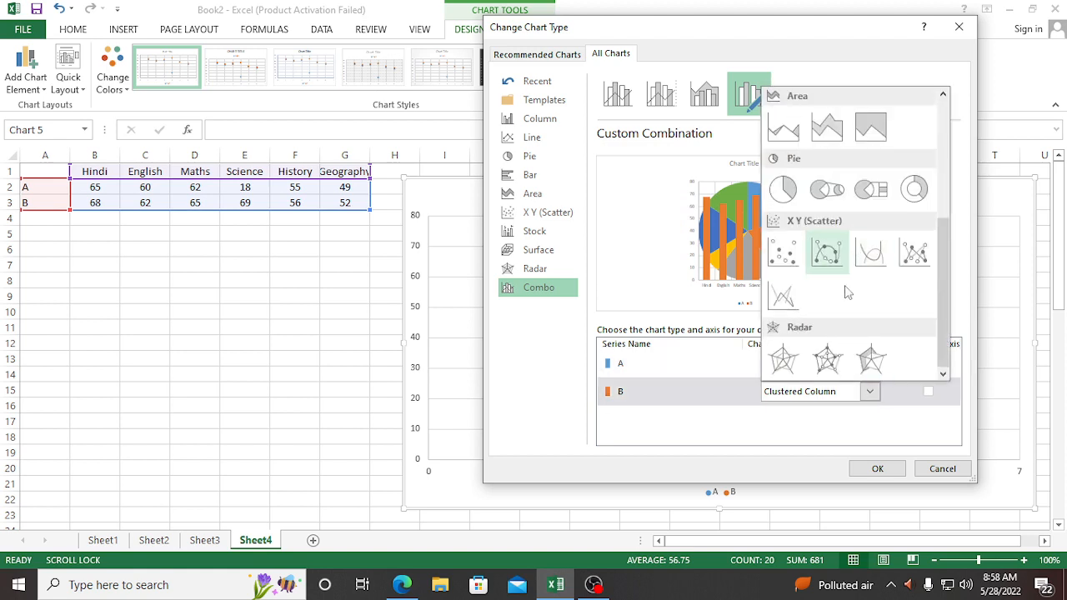
{"action": "scroll", "coordinate": [820, 311], "scroll_direction": "up", "scroll_amount": 3}
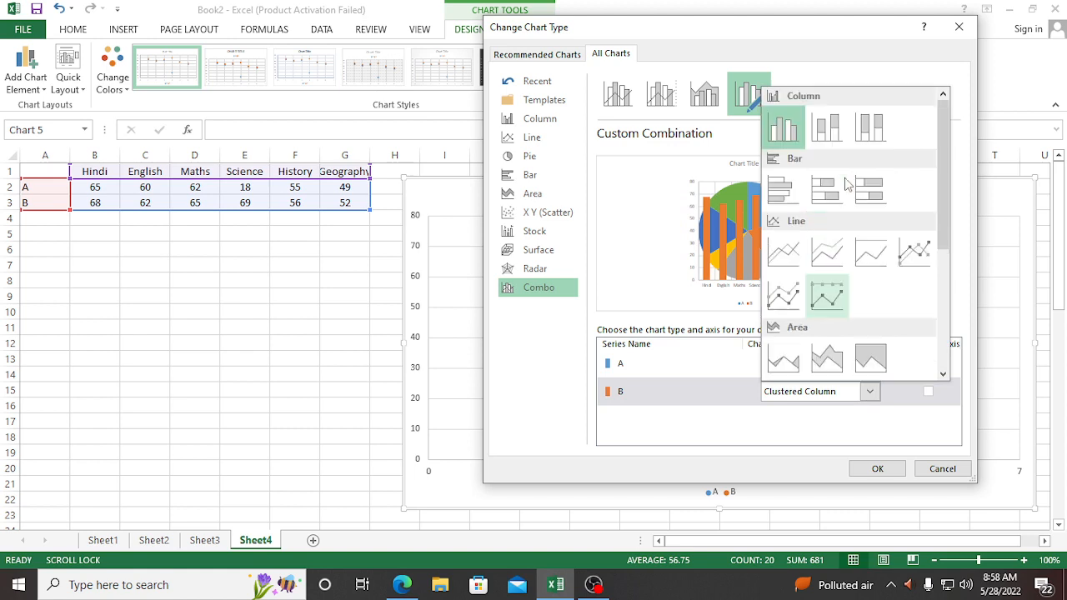
{"action": "left_click", "coordinate": [783, 257]}
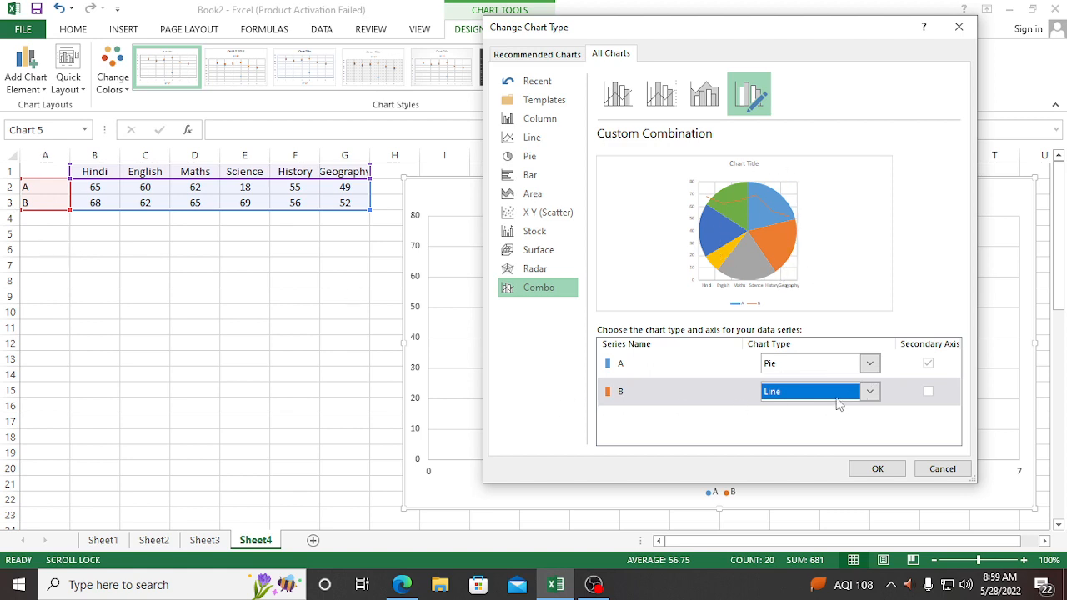
- Try Clustered Column for series B in the custom combination, and discard the chart type change
{"action": "left_click", "coordinate": [872, 392]}
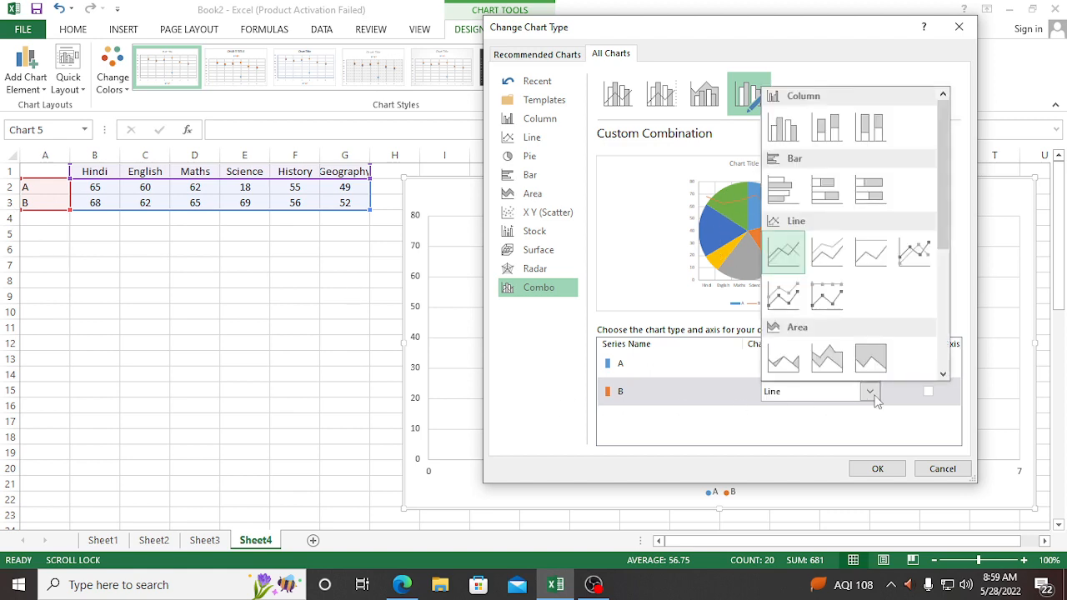
{"action": "scroll", "coordinate": [842, 275], "scroll_direction": "down", "scroll_amount": 5}
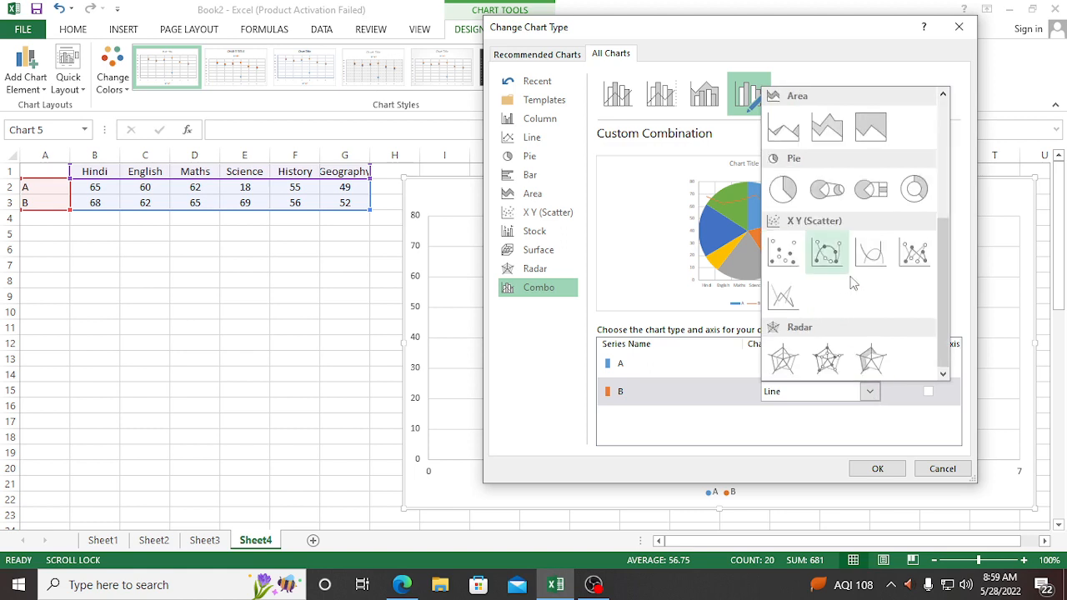
{"action": "scroll", "coordinate": [852, 335], "scroll_direction": "up", "scroll_amount": 3}
{"action": "scroll", "coordinate": [853, 335], "scroll_direction": "up", "scroll_amount": 3}
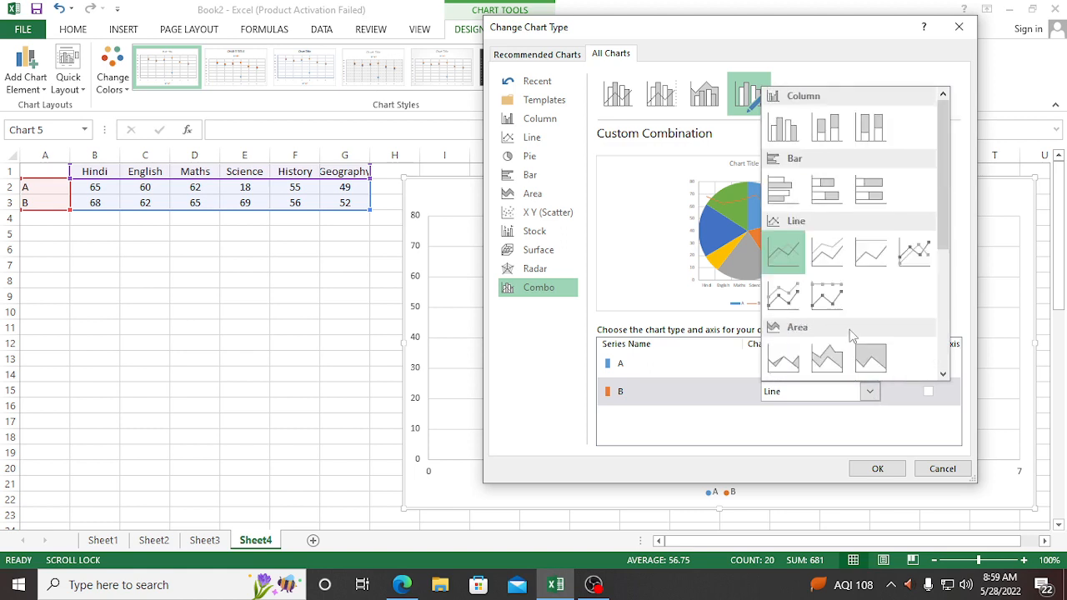
{"action": "left_click", "coordinate": [783, 129]}
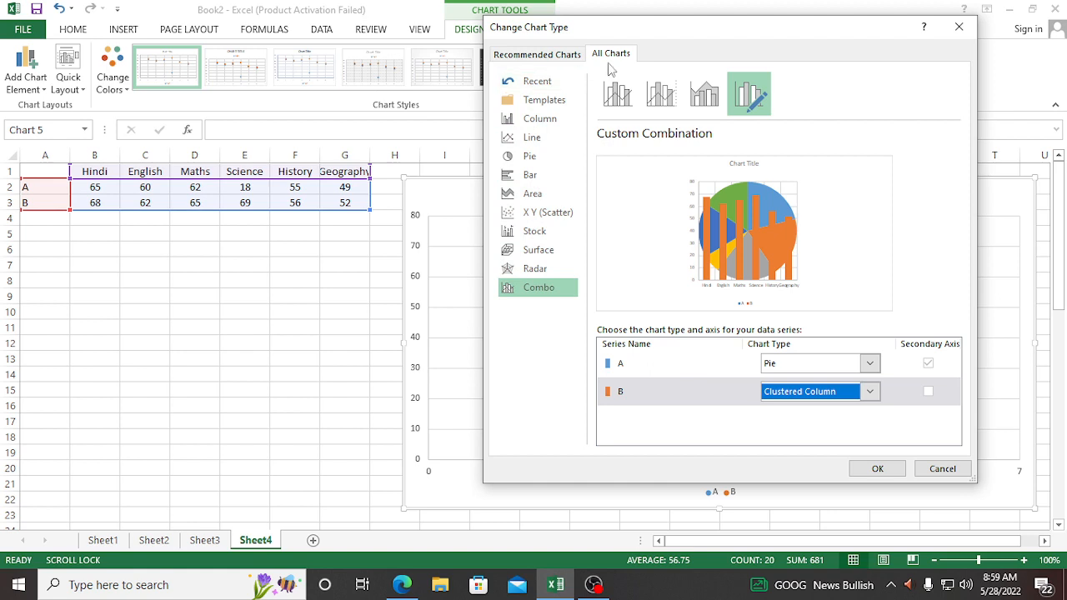
{"action": "left_click", "coordinate": [943, 469]}
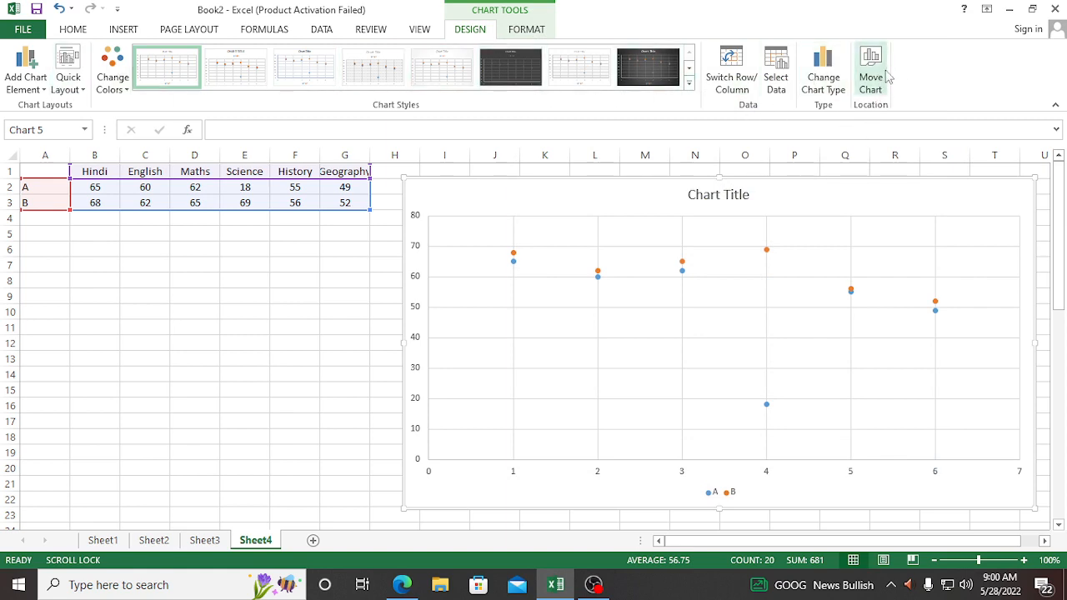
- Add a new worksheet, move the scatter chart from Sheet4 to Sheet5 as an object, and check both sheets
{"action": "left_click", "coordinate": [314, 542]}
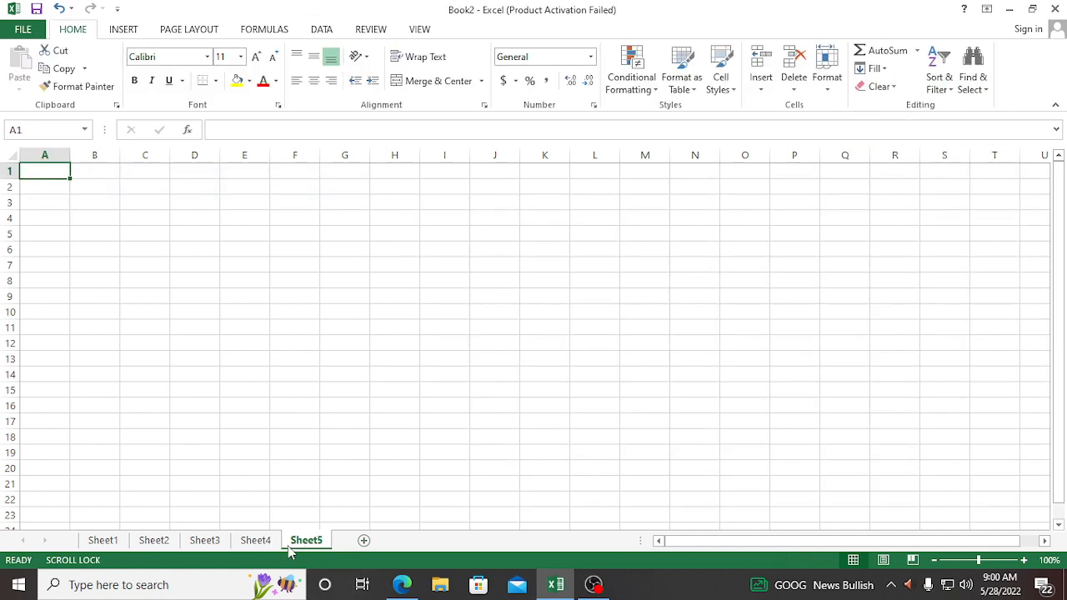
{"action": "left_click", "coordinate": [264, 546]}
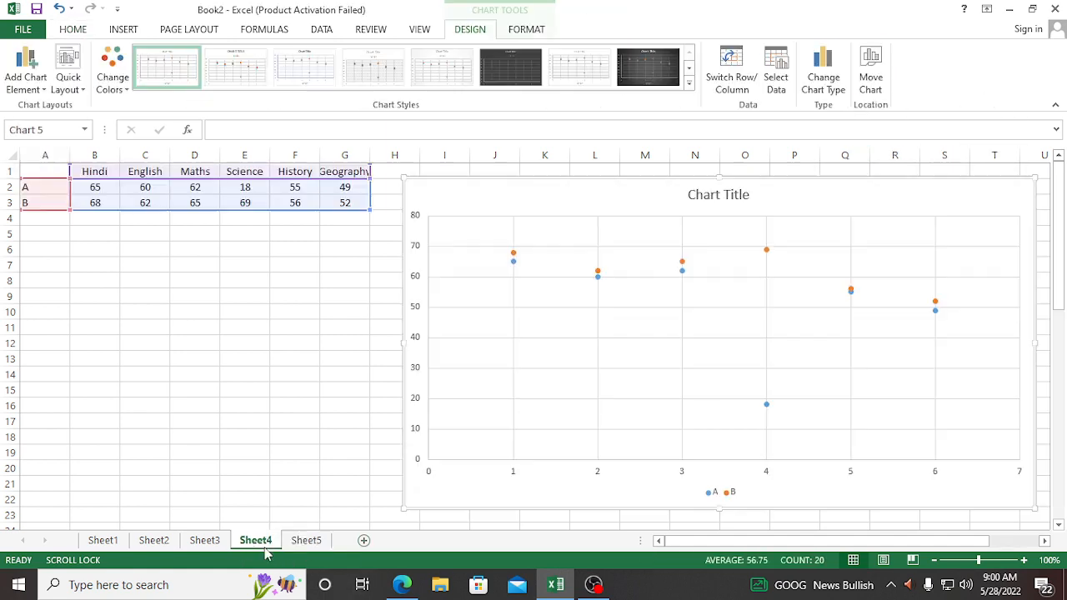
{"action": "left_click", "coordinate": [871, 67]}
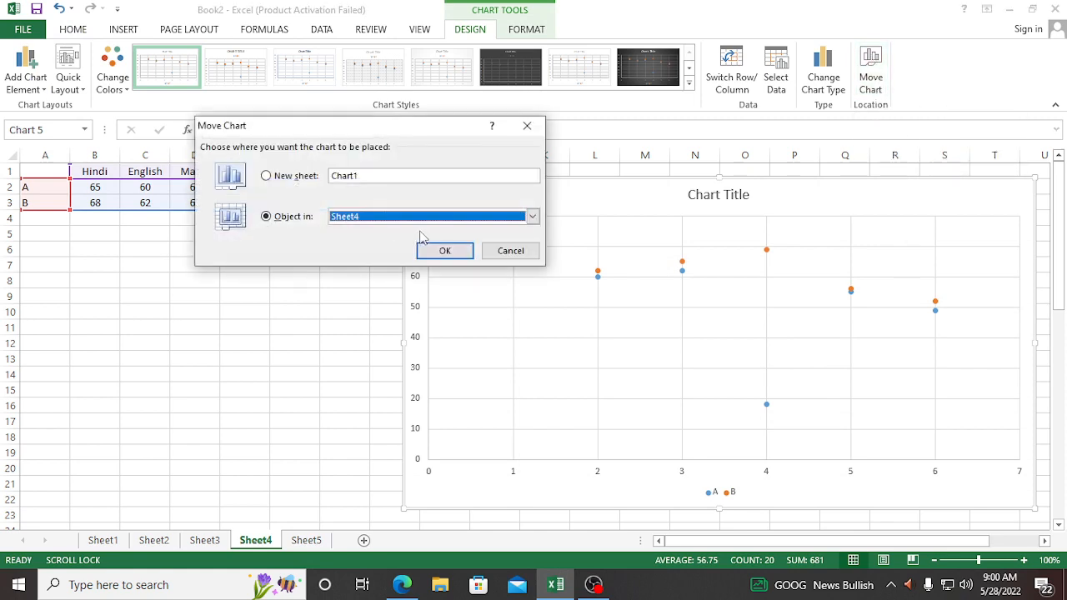
{"action": "left_click", "coordinate": [532, 217]}
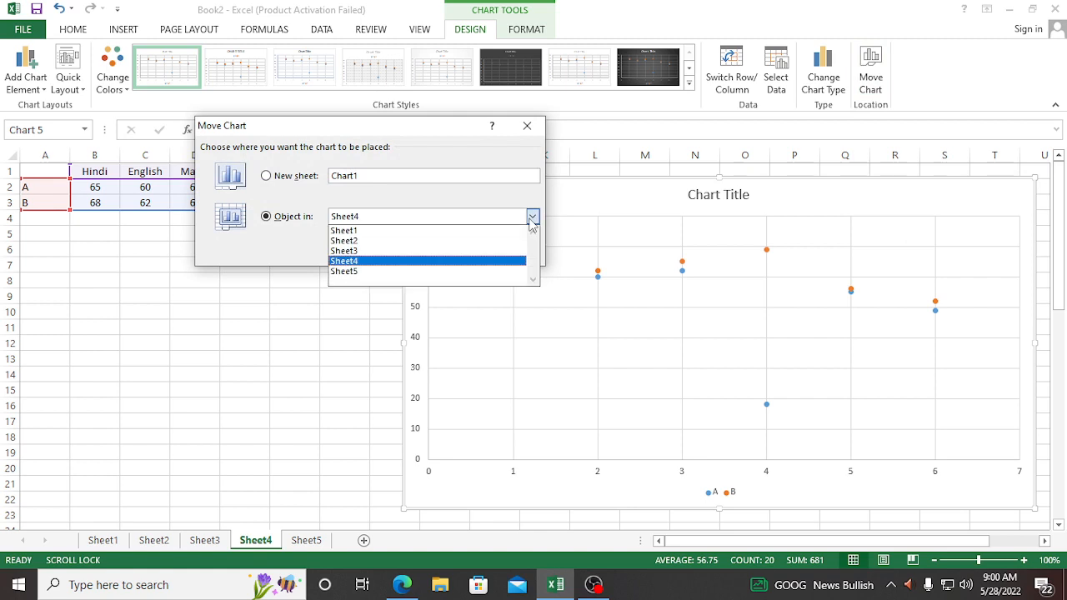
{"action": "left_click", "coordinate": [382, 272]}
{"action": "left_click", "coordinate": [442, 250]}
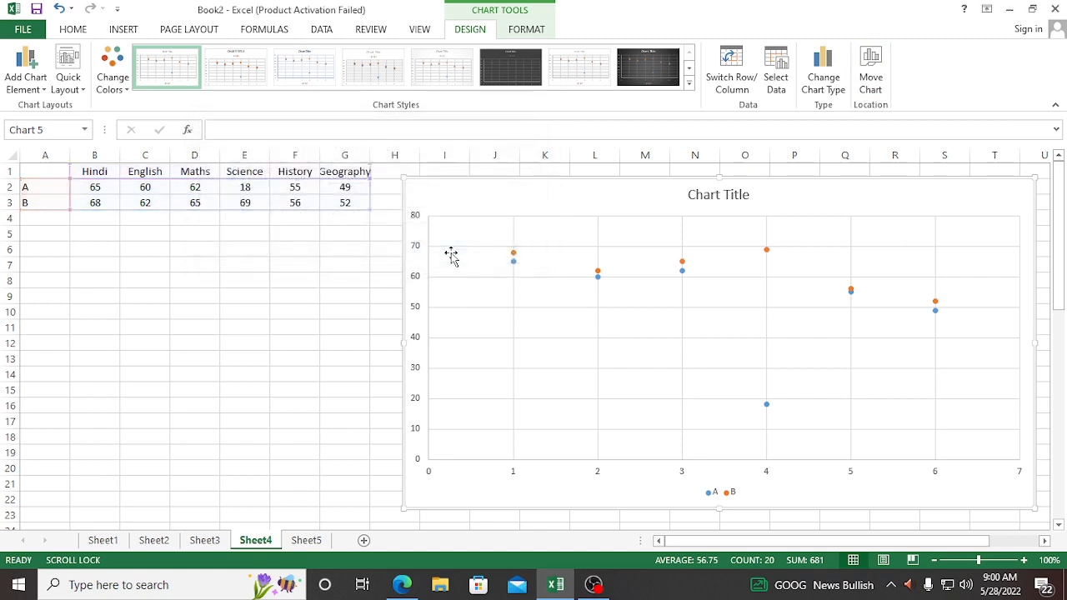
{"action": "left_click", "coordinate": [256, 541]}
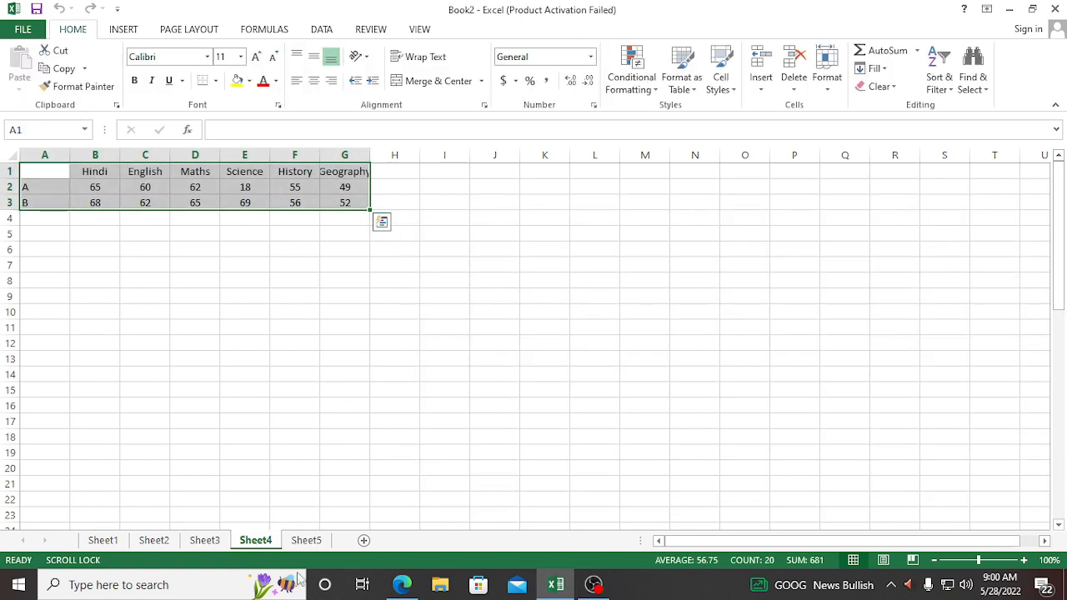
{"action": "left_click", "coordinate": [309, 542]}
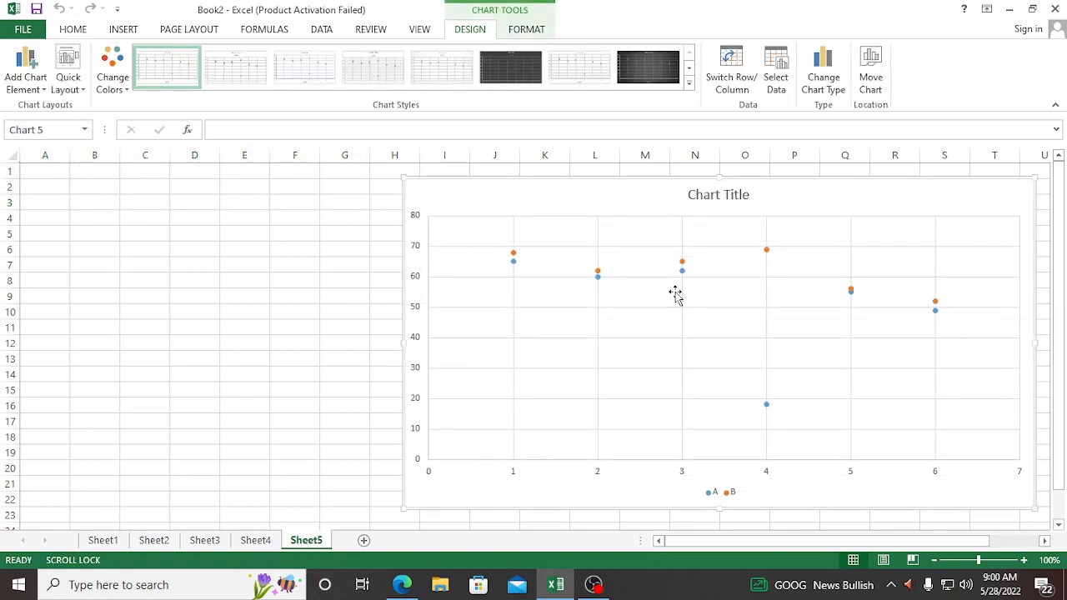